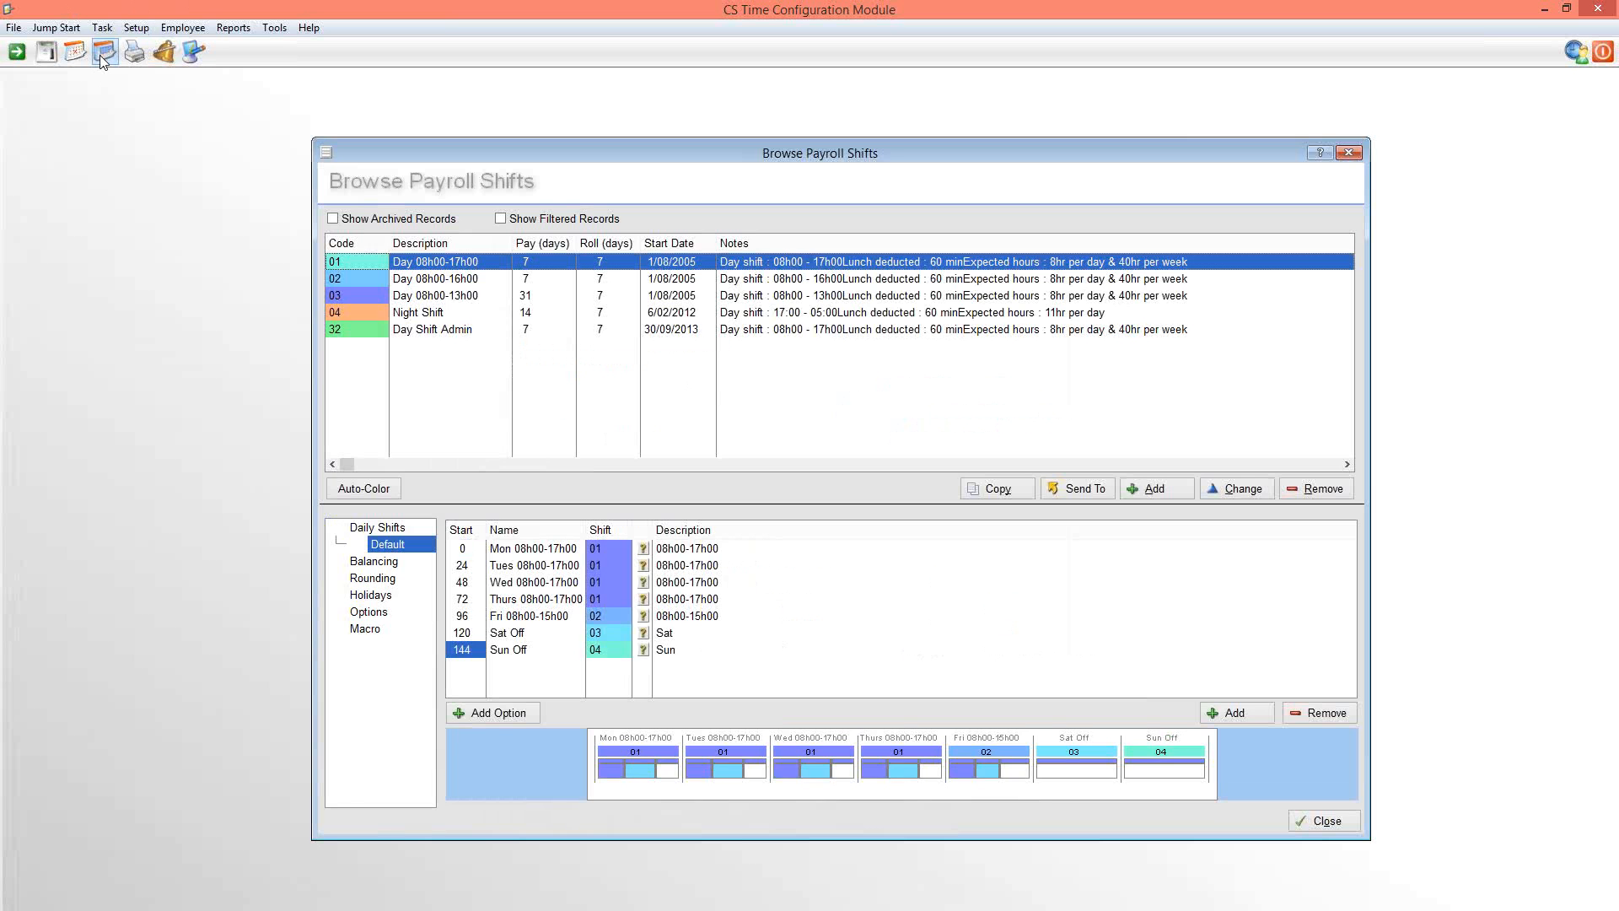
Compare the weekly patterns of the Day 08h00-17h00 and Night Shift payroll shifts
left_click(407, 315)
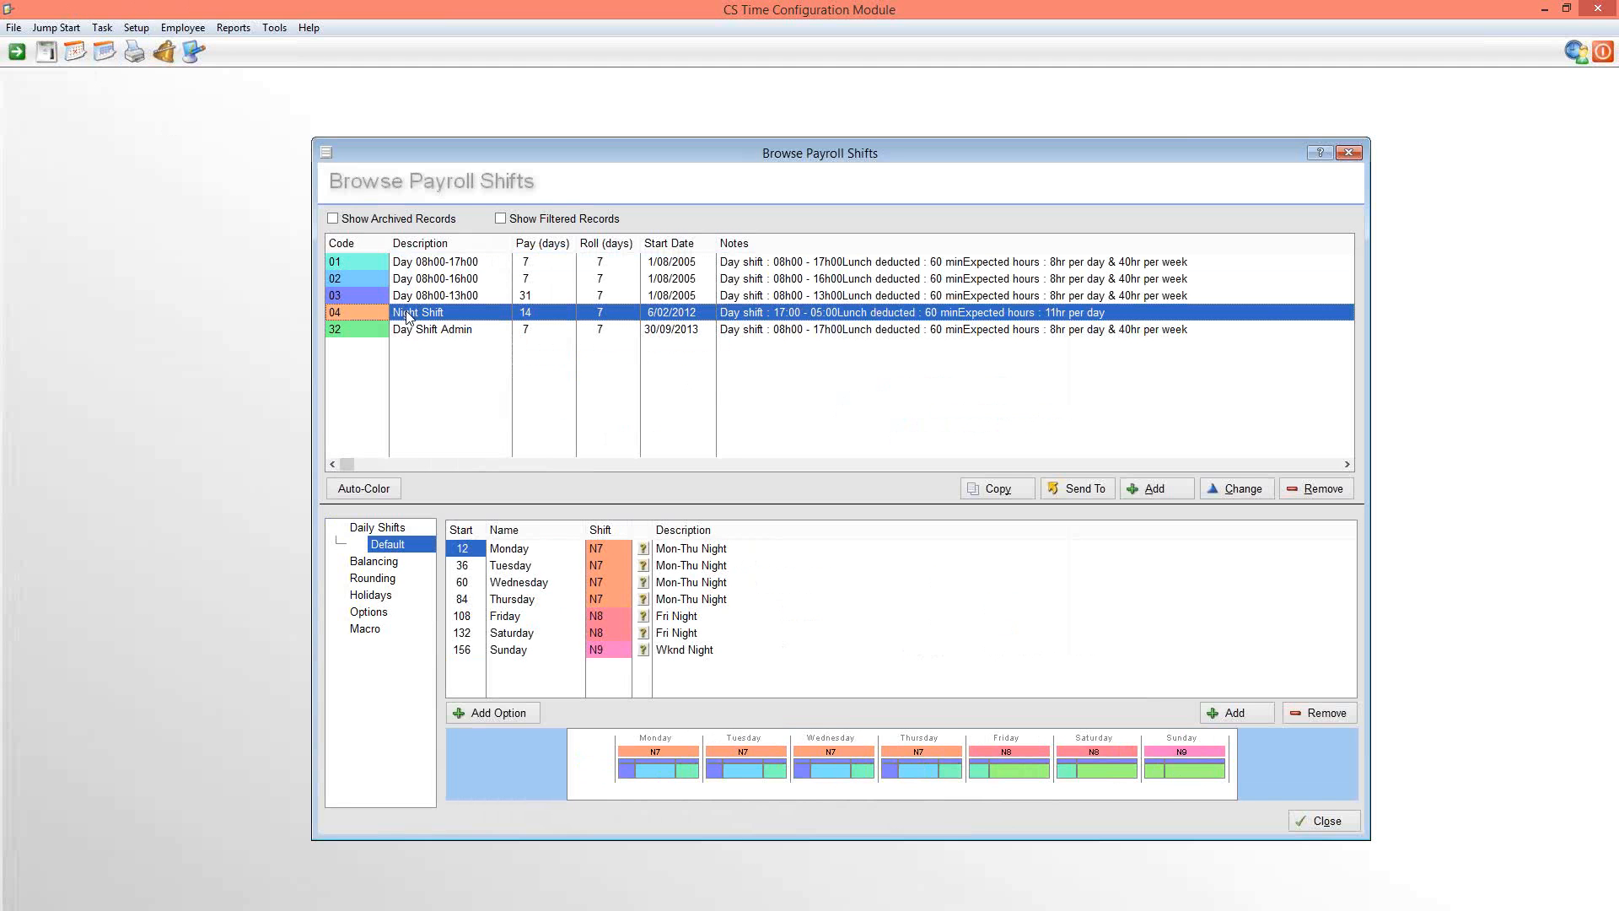
left_click(428, 262)
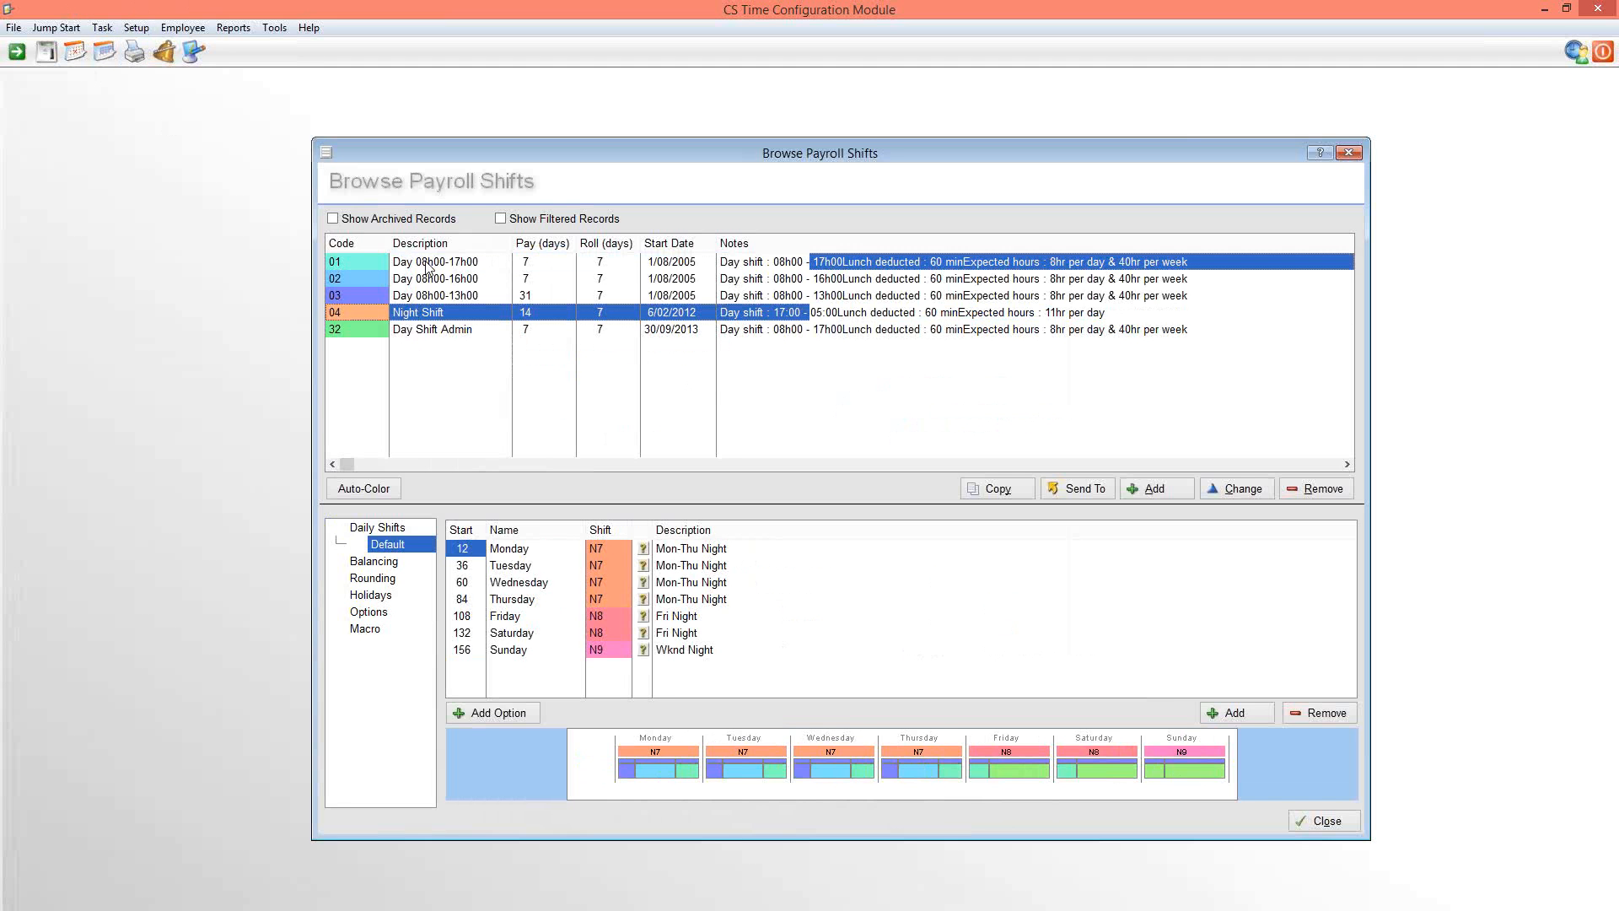
left_click(429, 313)
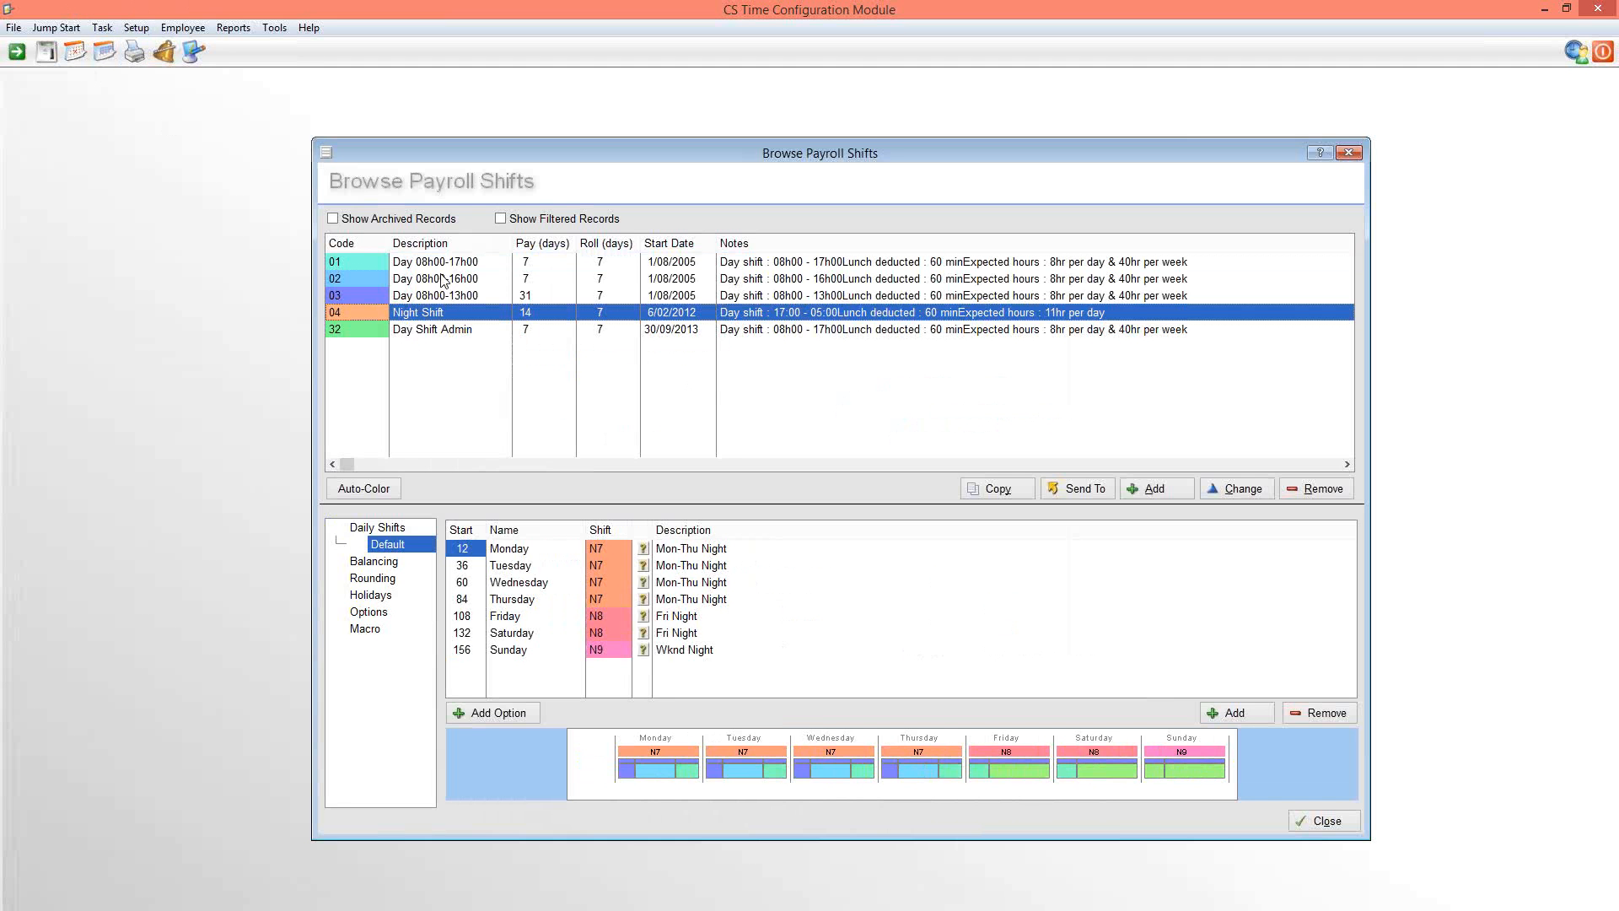
left_click(434, 268)
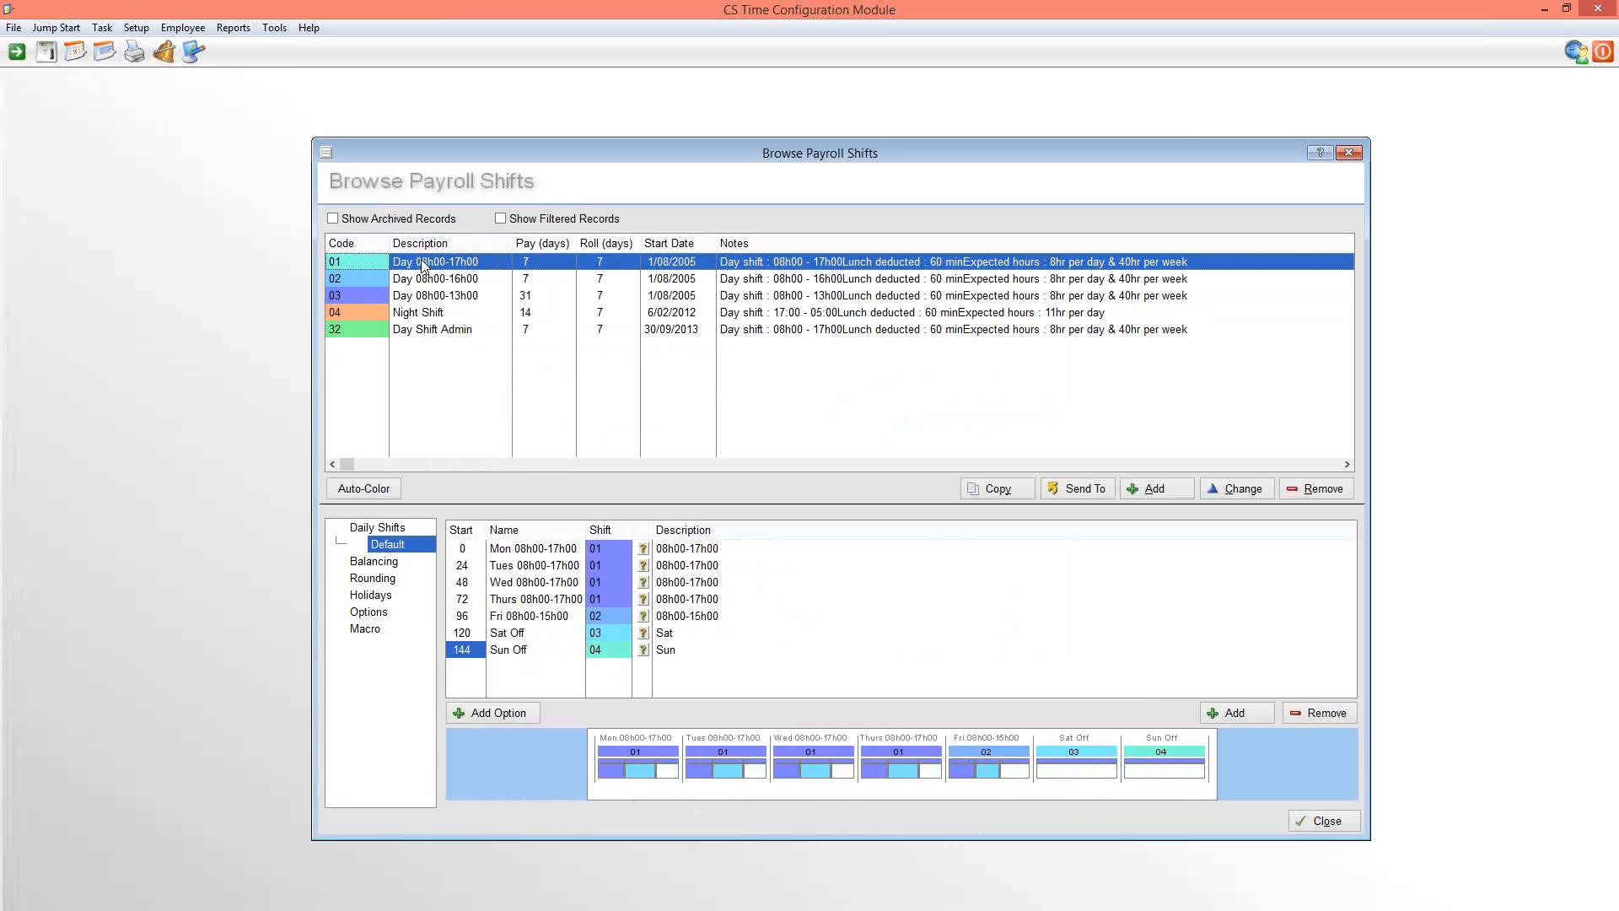
left_click(424, 317)
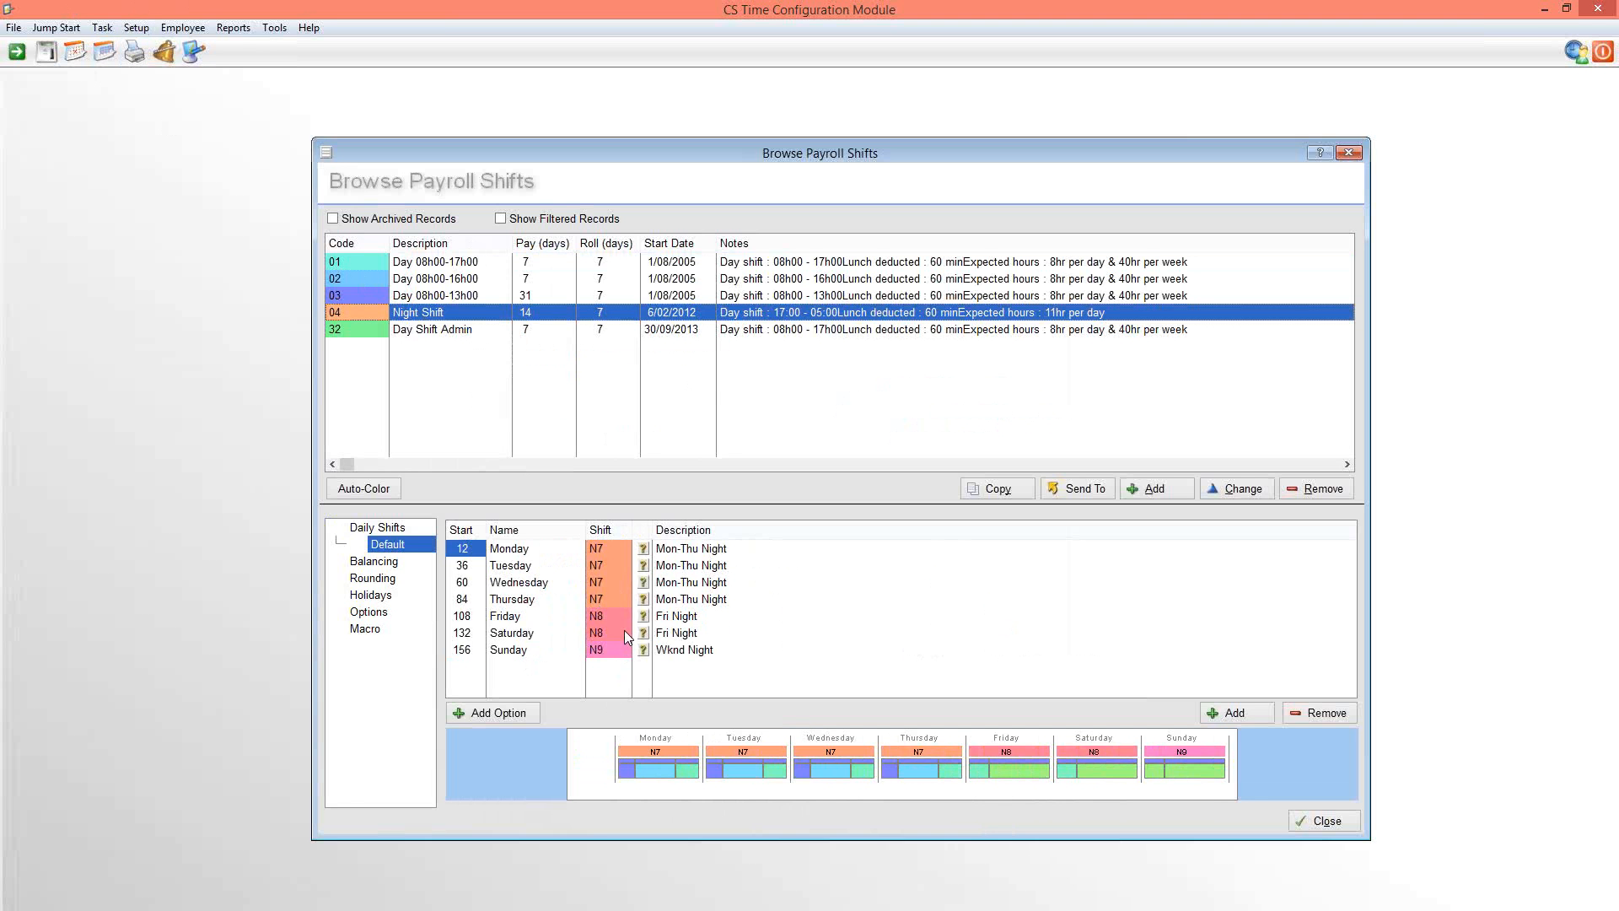
View the list of available daily shifts and close it again
left_click(75, 52)
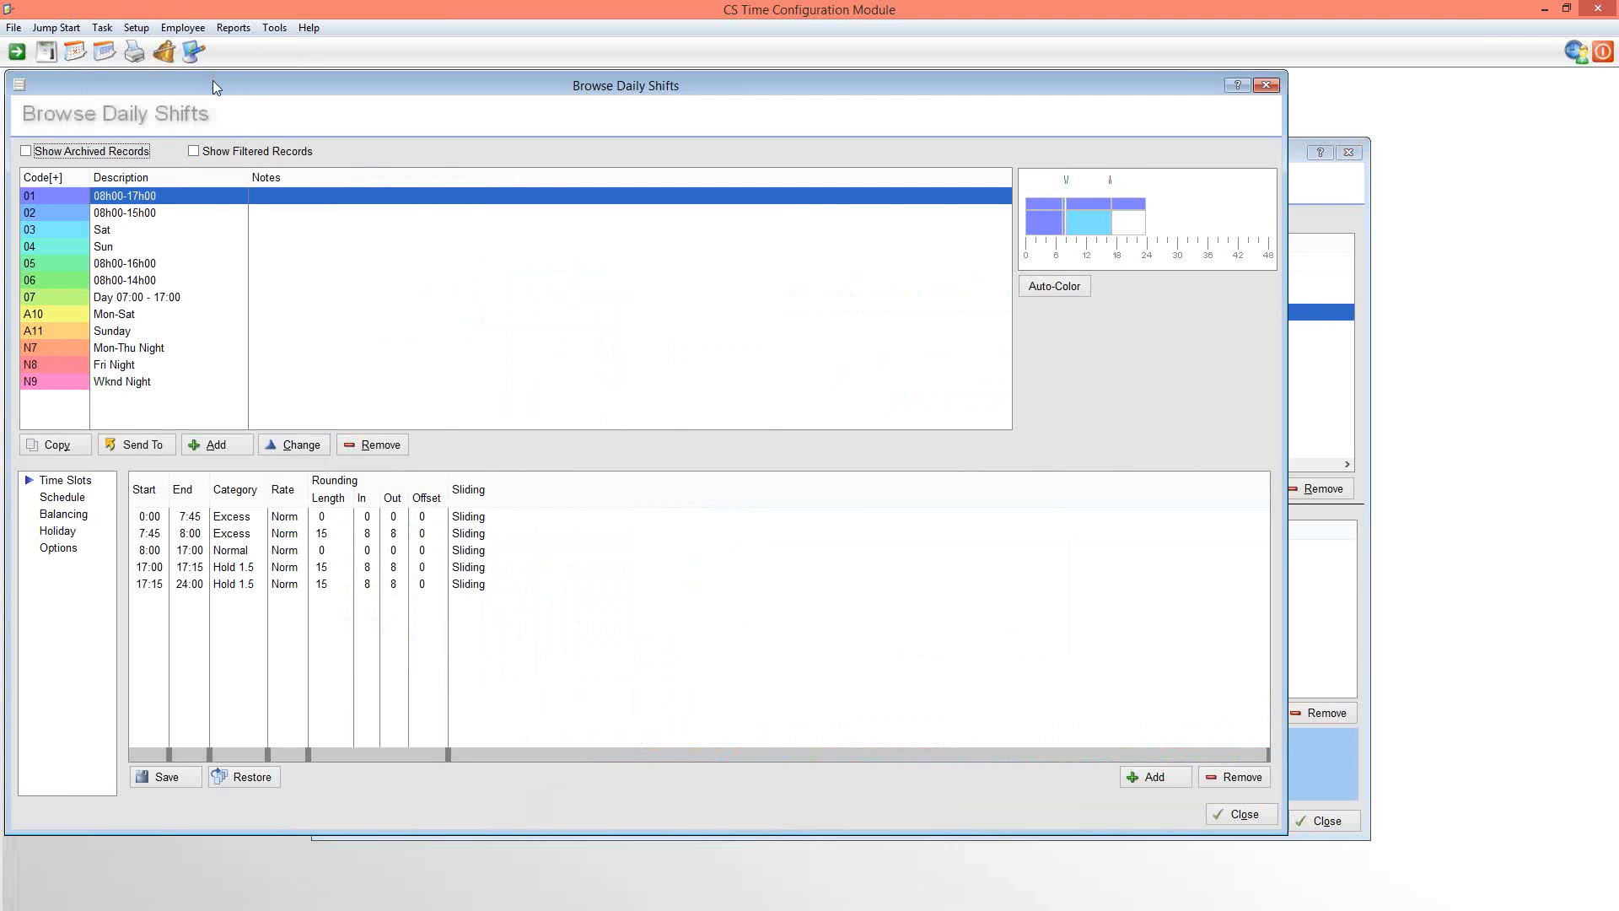
left_click_drag(213, 80, 248, 88)
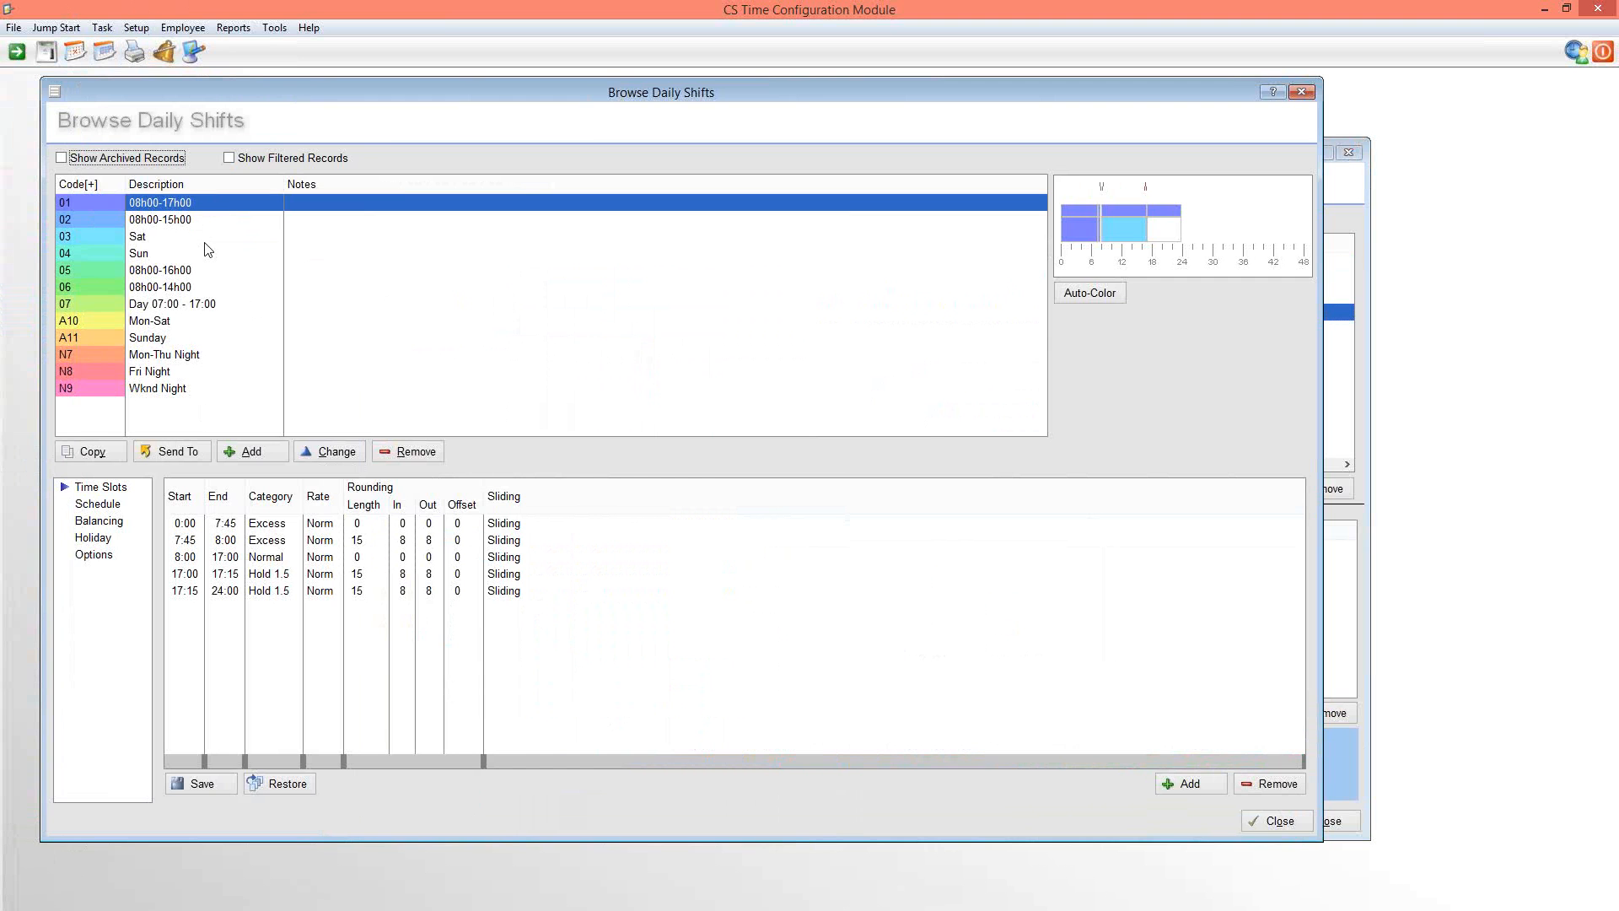
left_click(1302, 92)
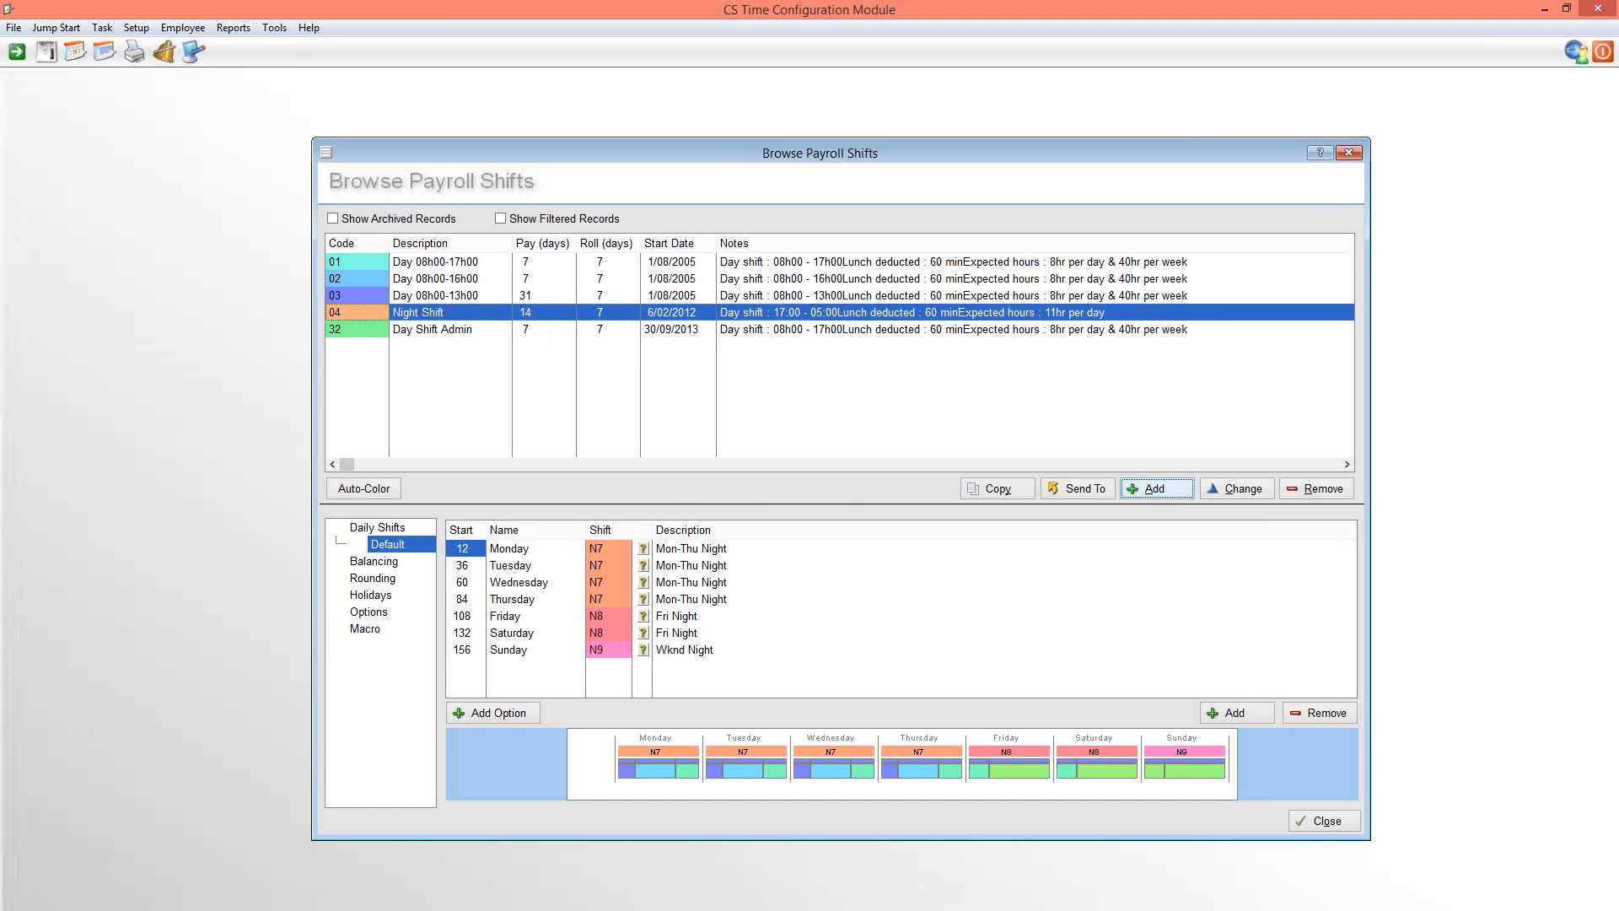
left_click(1155, 488)
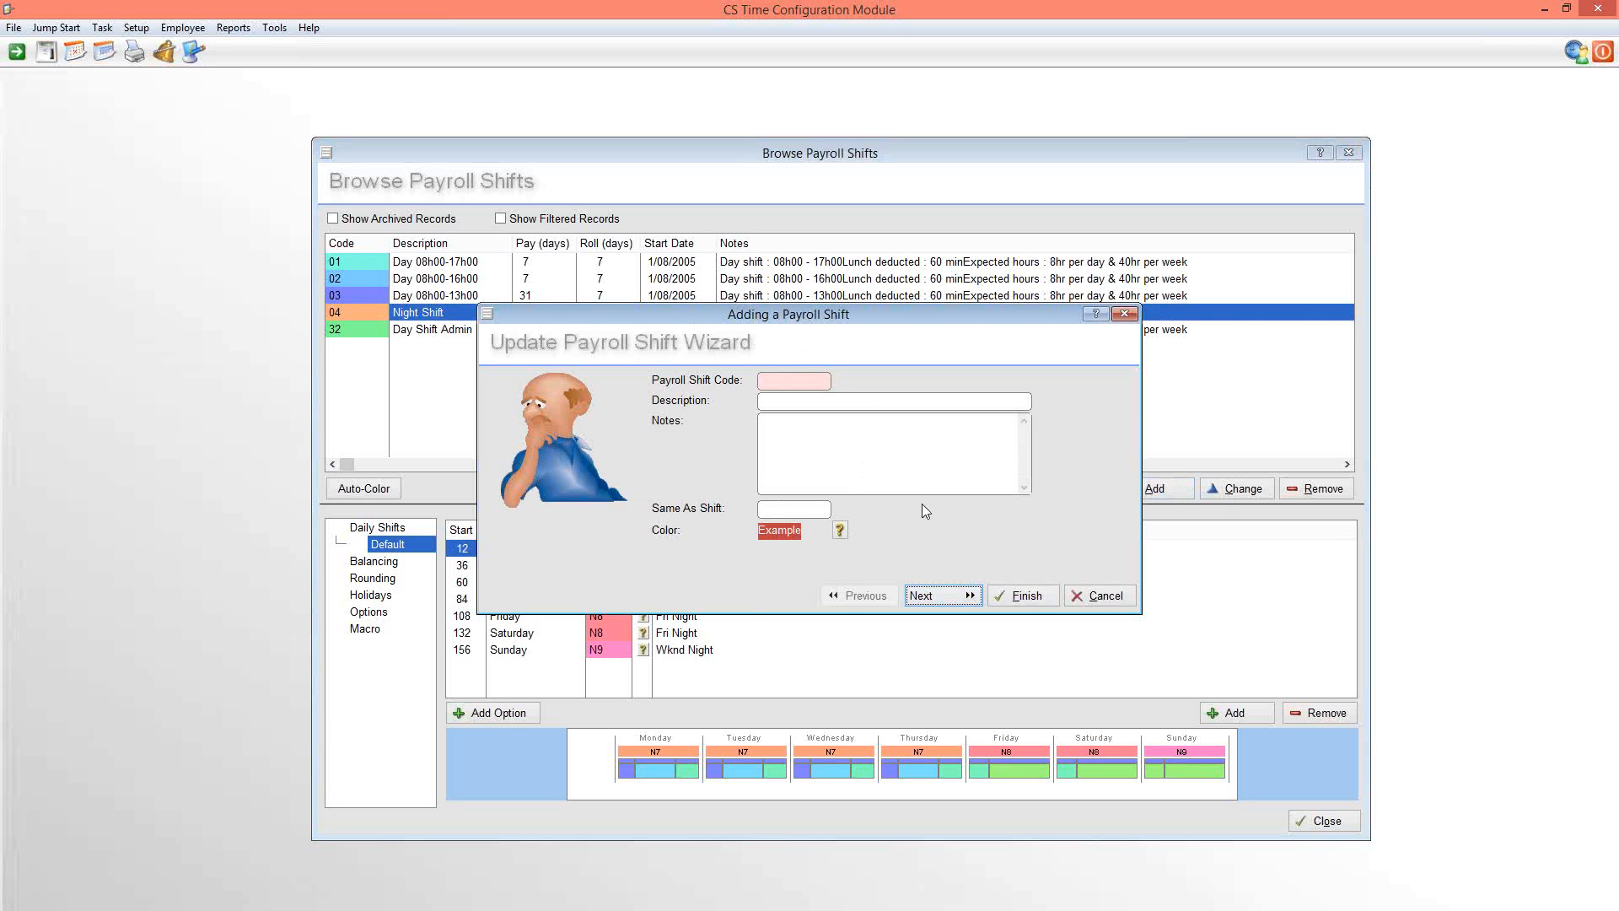
left_click(1114, 597)
left_click(805, 573)
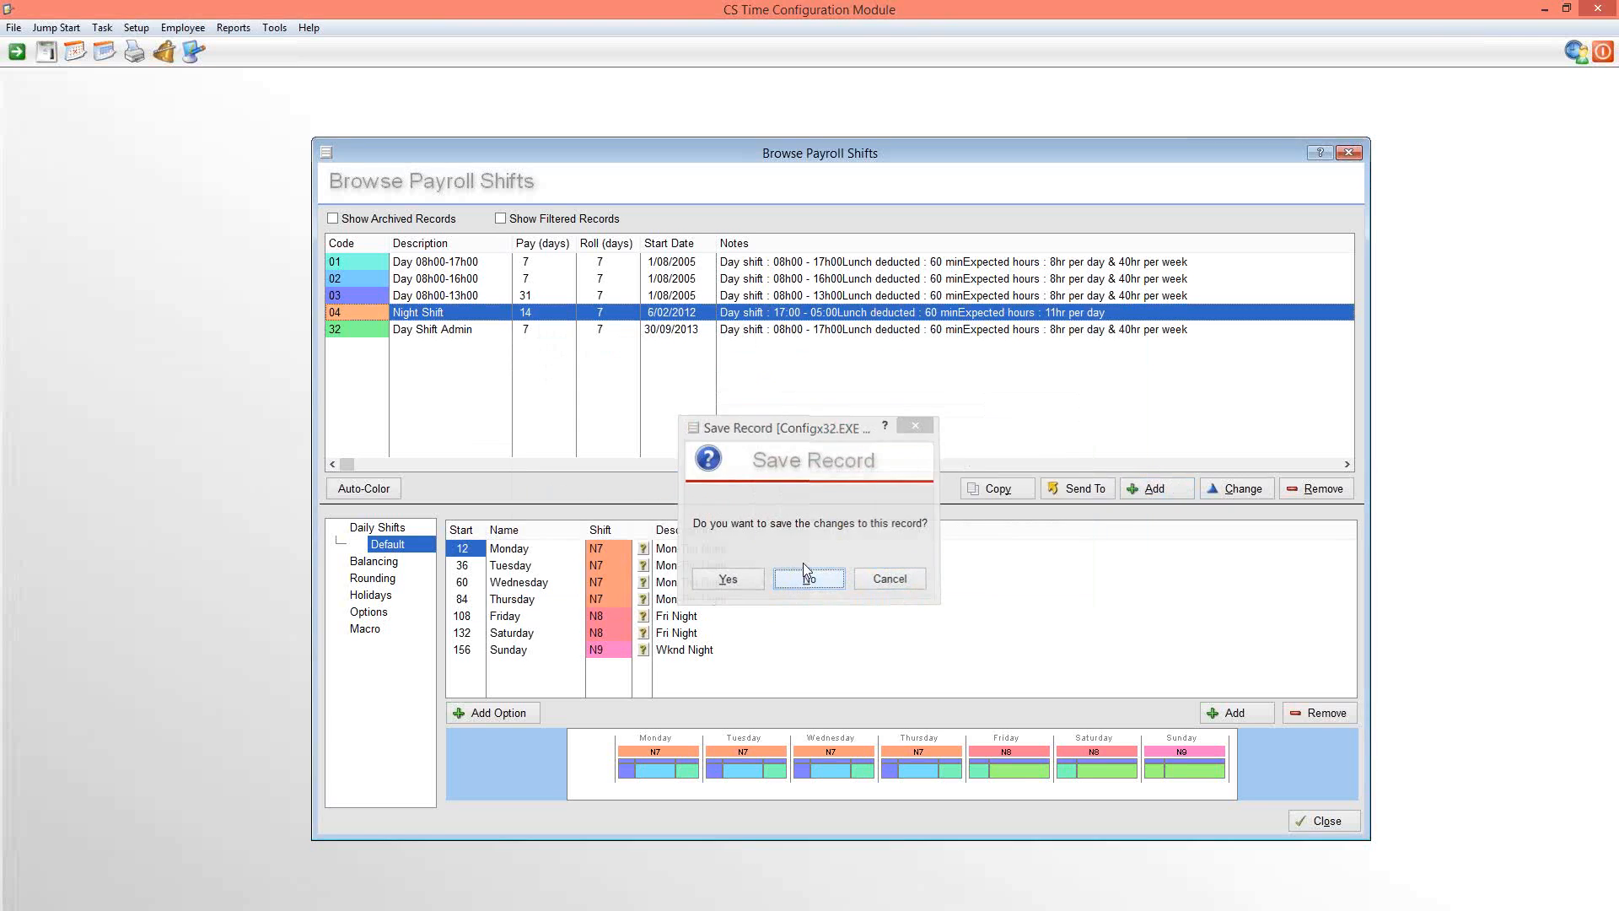
Examine the Default daily shift start hours and codes for the Night Shift and Day 08h00-17h00 payroll shifts
left_click(426, 300)
left_click(426, 318)
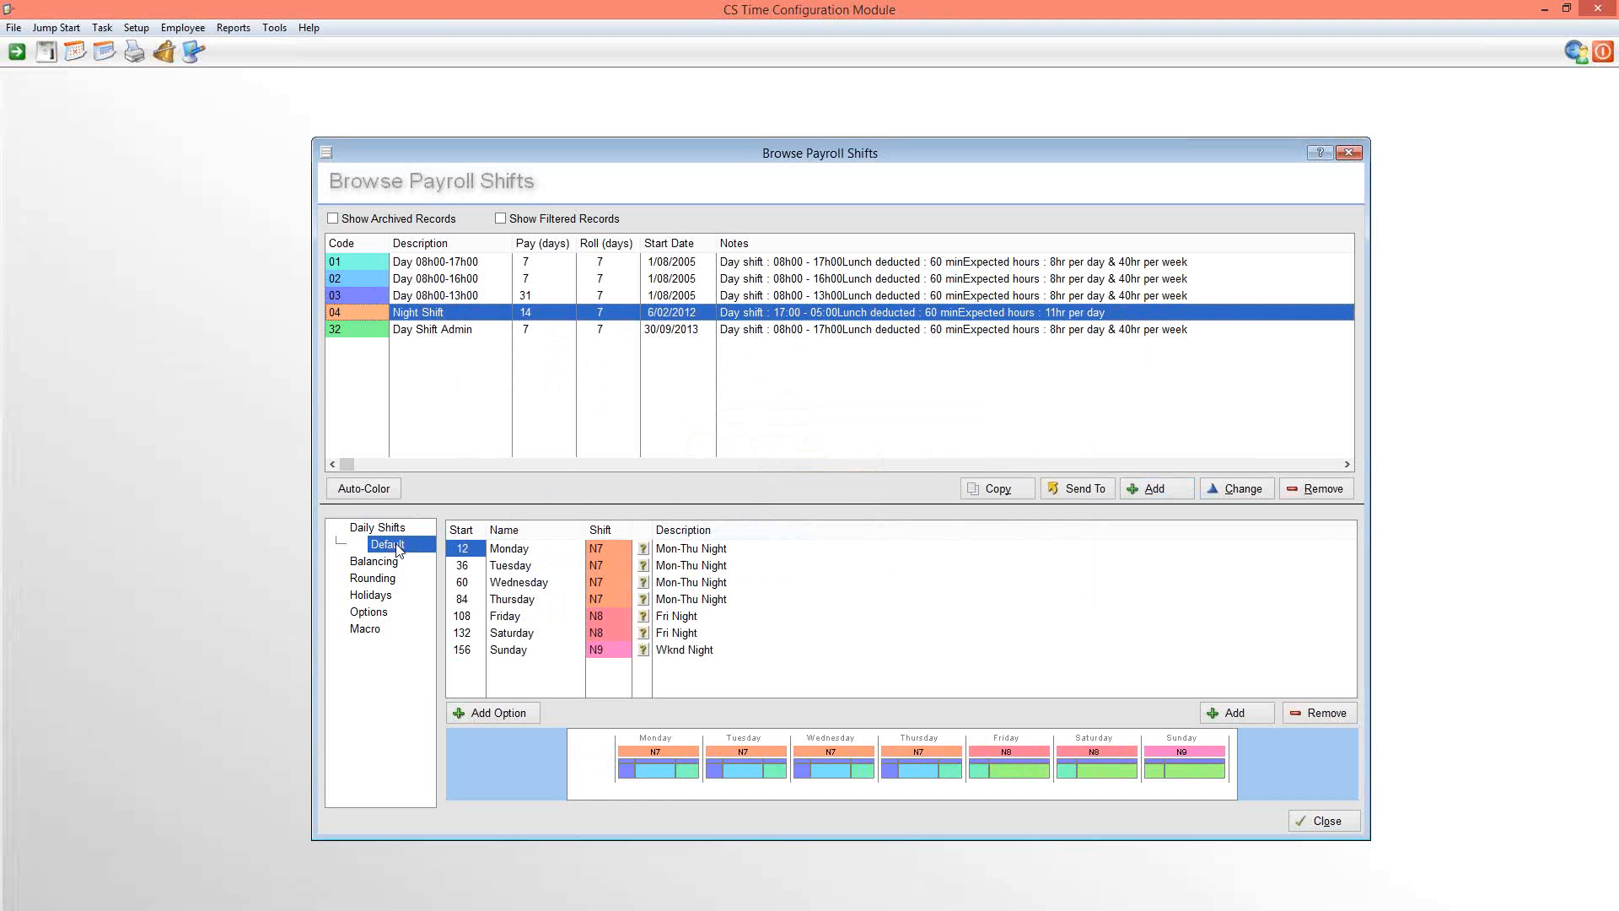
left_click(466, 263)
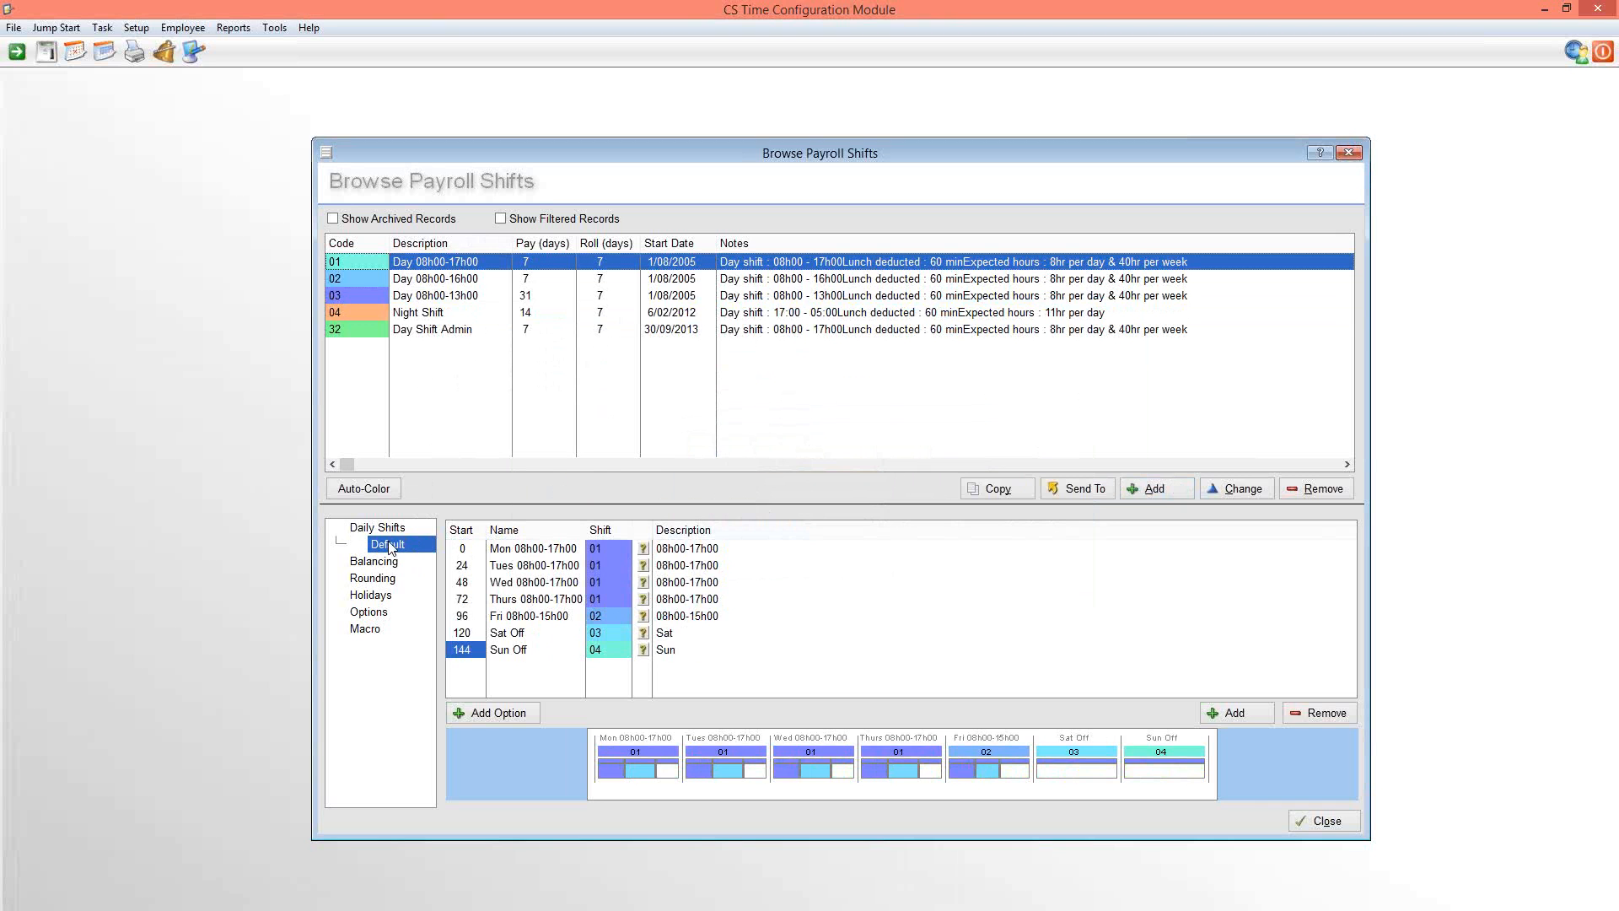
left_click(435, 314)
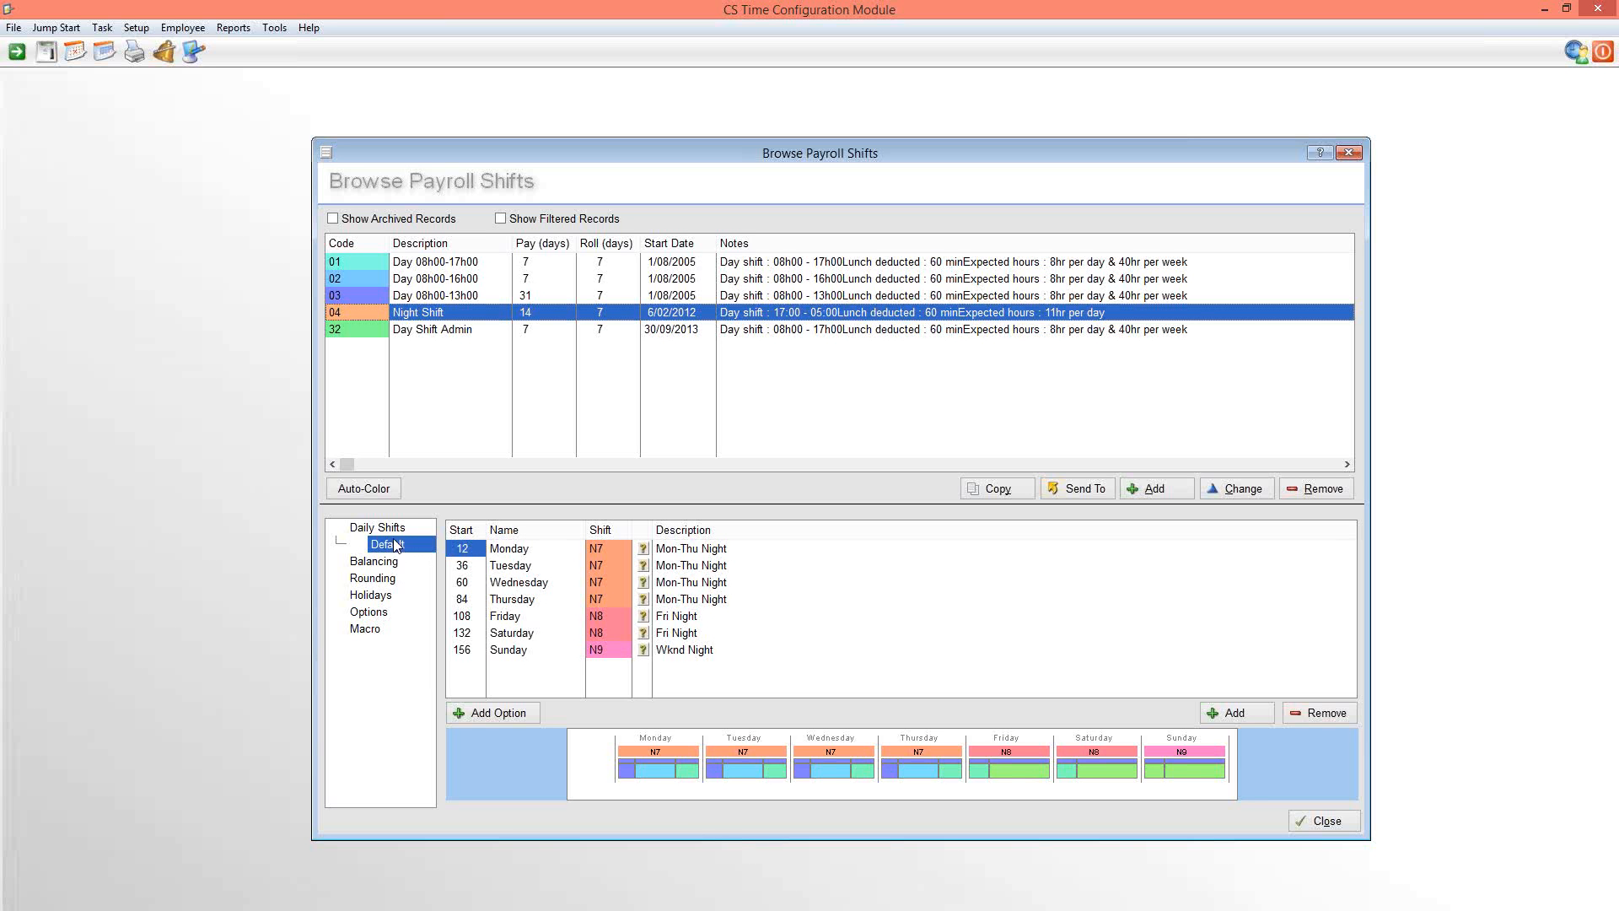
left_click(444, 268)
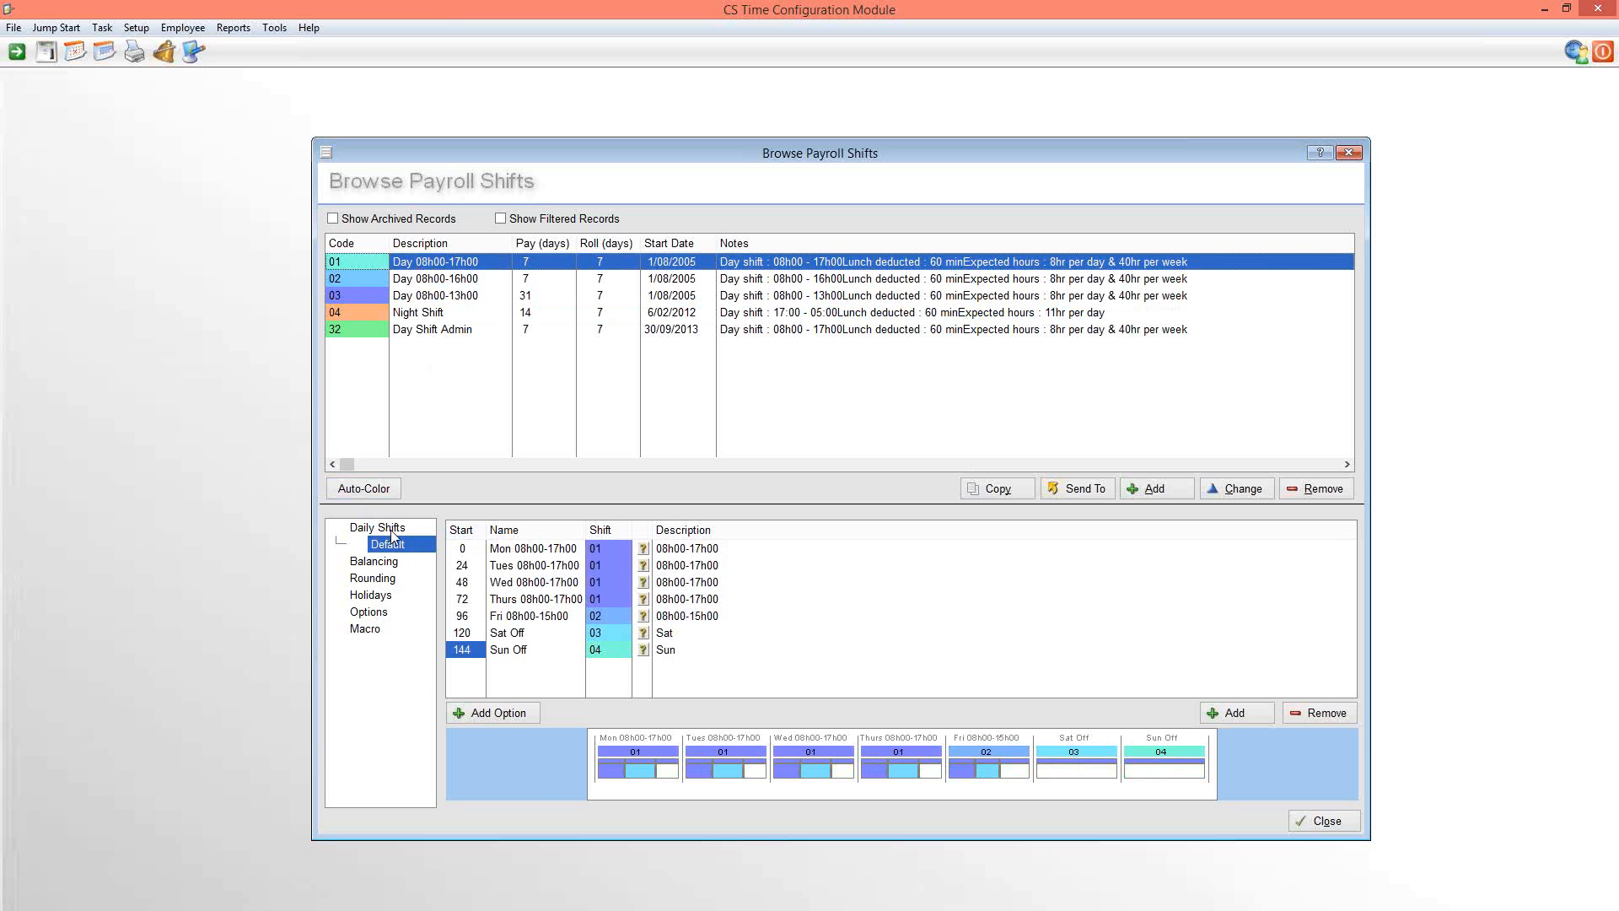
Copy the Night Shift payroll shift to a new shift with code 05
left_click(435, 312)
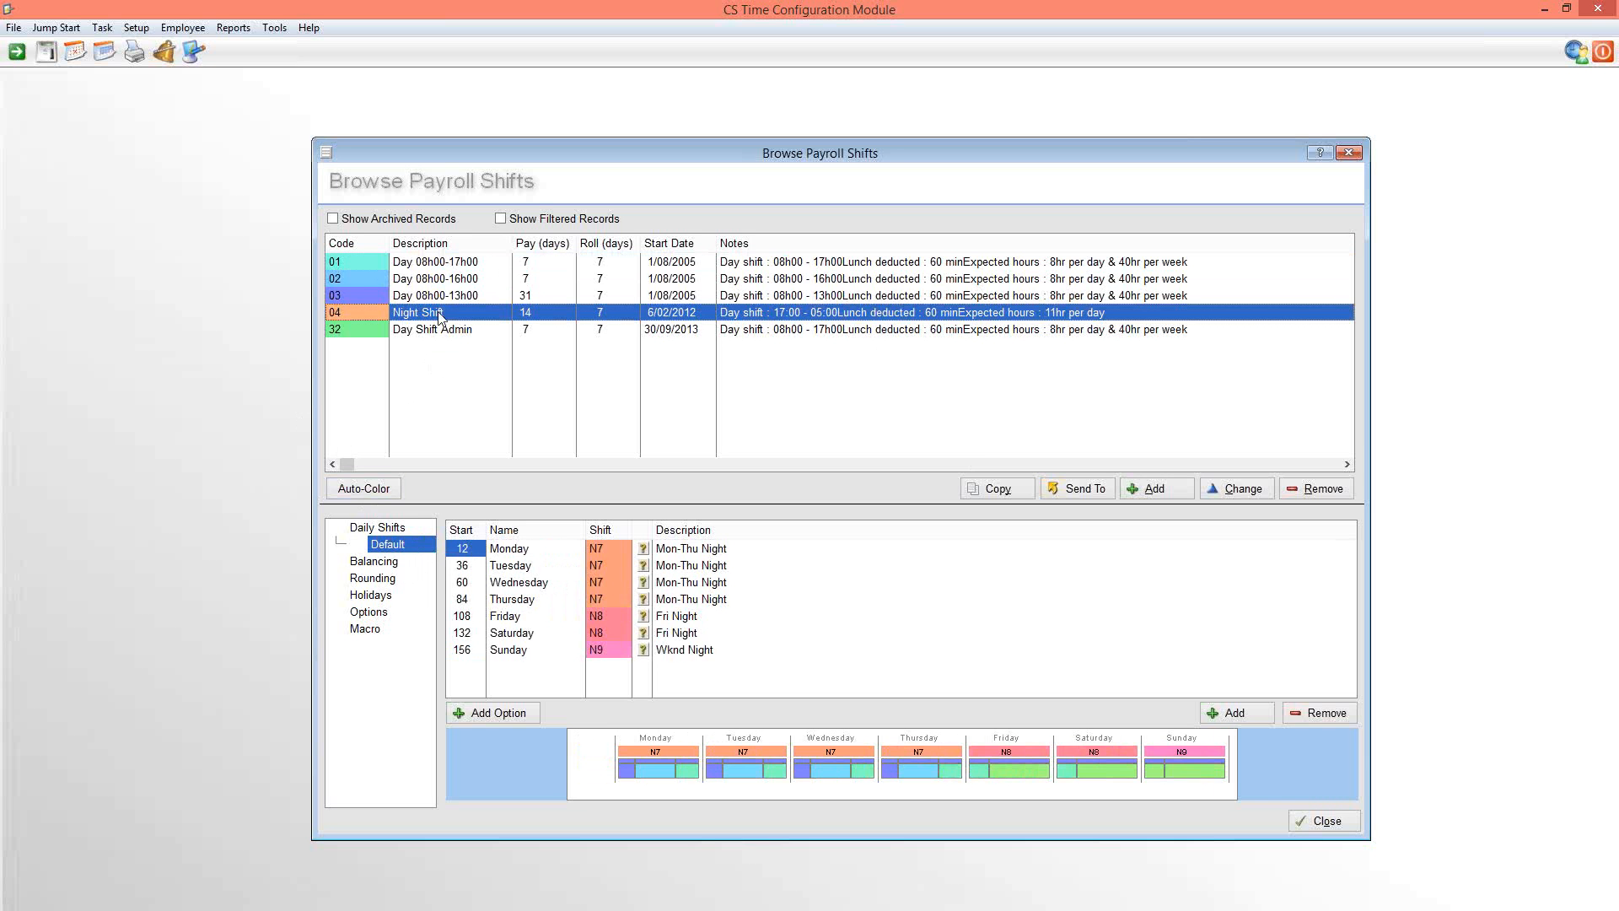
left_click(997, 489)
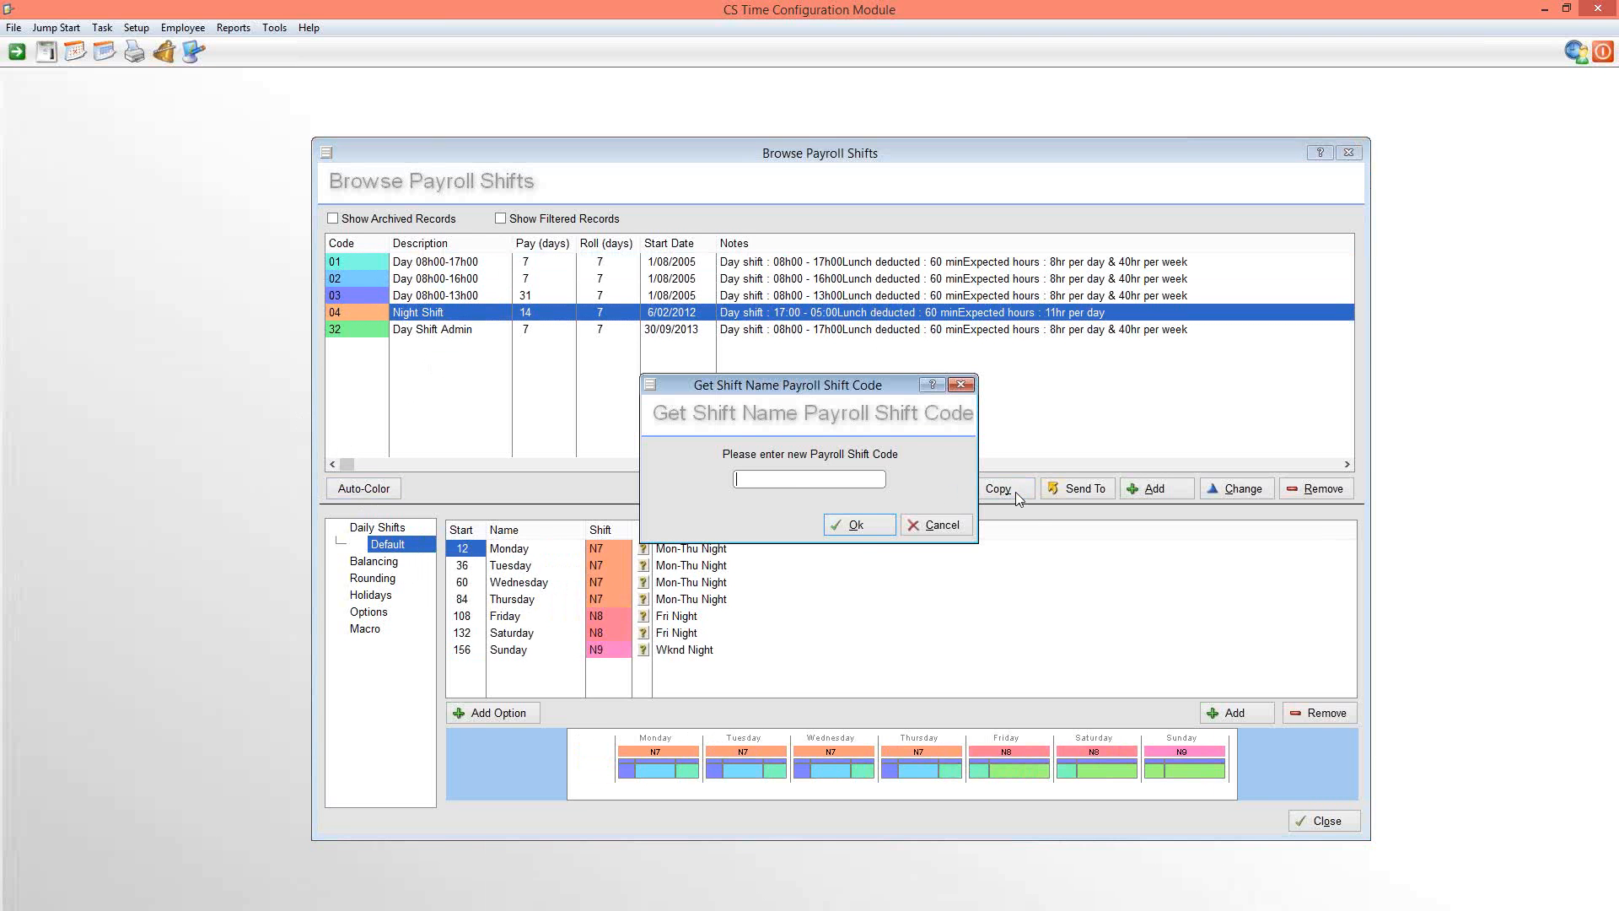
left_click(850, 528)
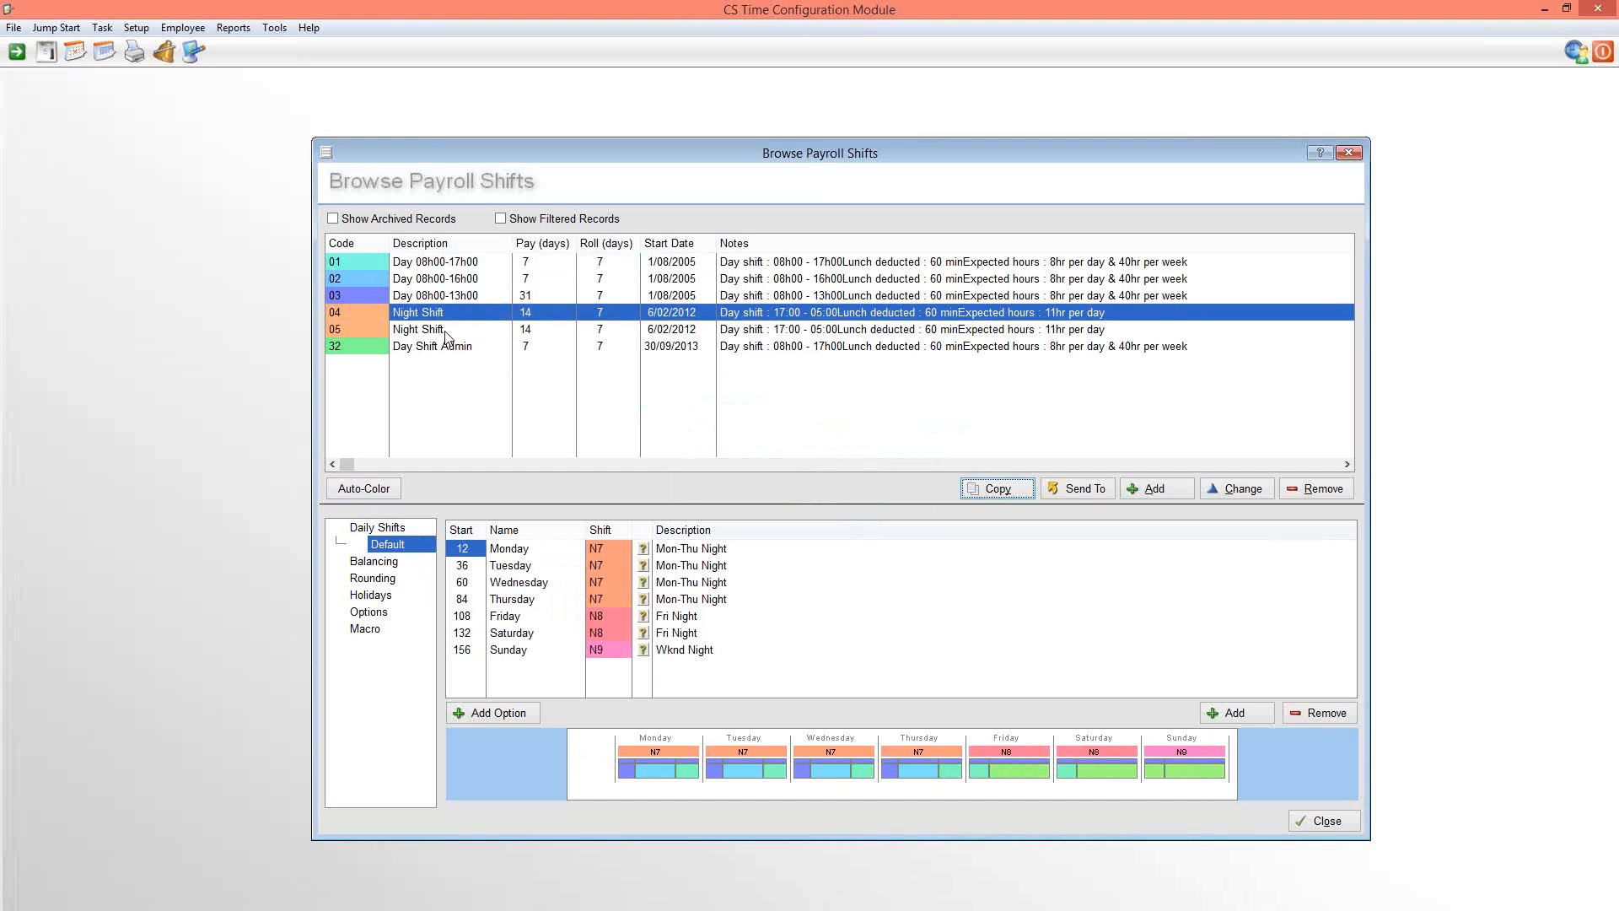
Change the description of payroll shift 05 to Day/Night Shift and delete its notes
double_click(443, 331)
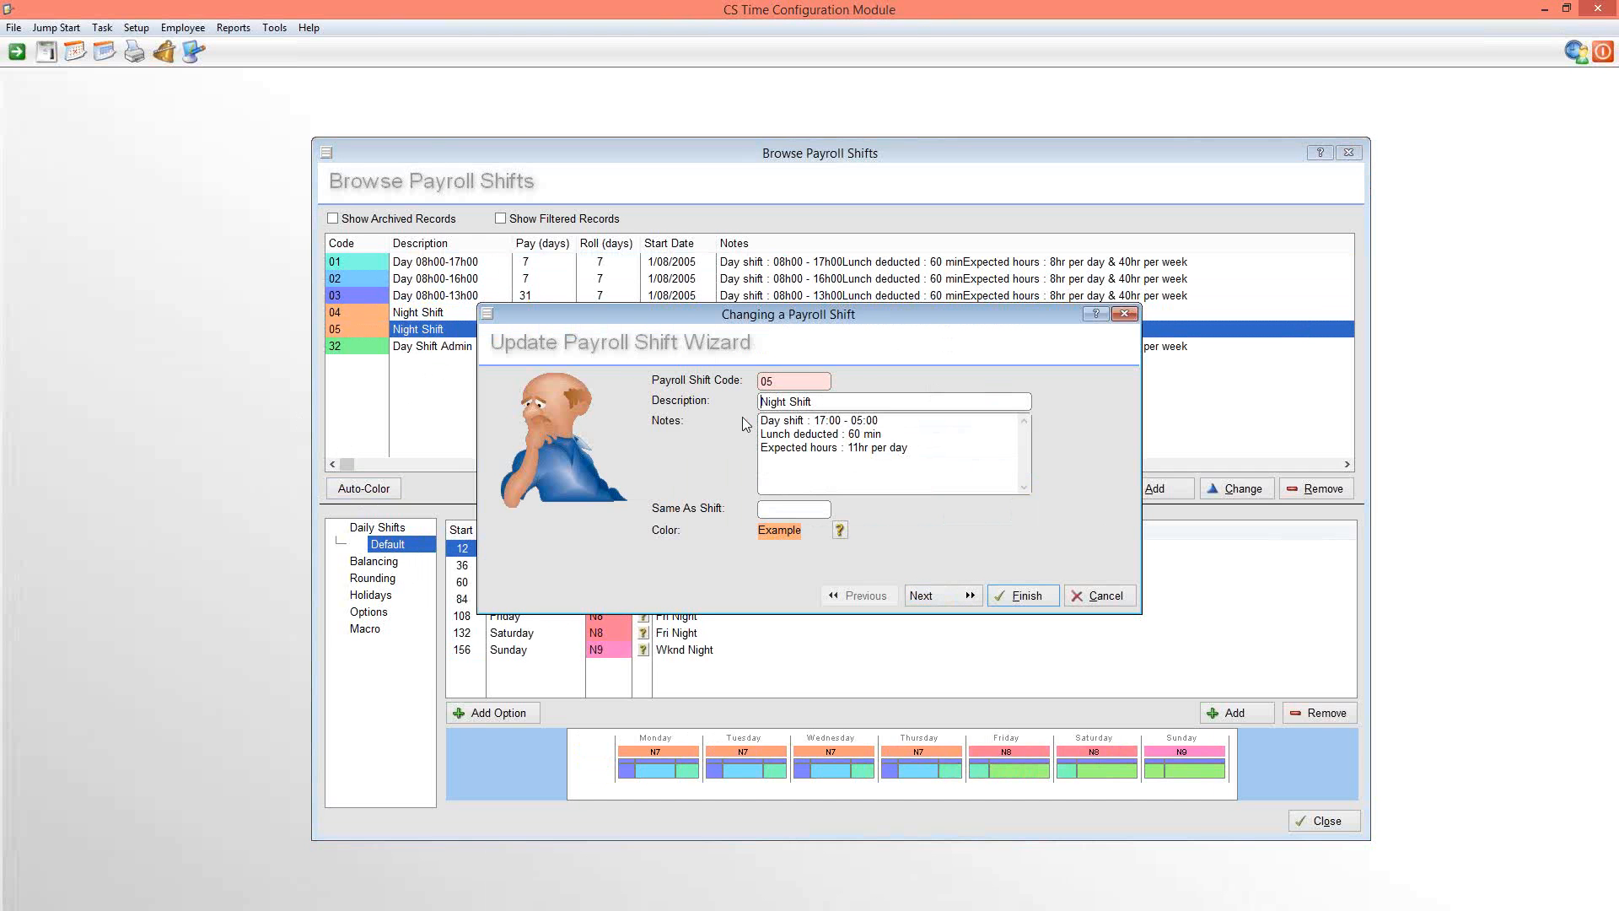
type("Day/")
left_click_drag(926, 457, 716, 416)
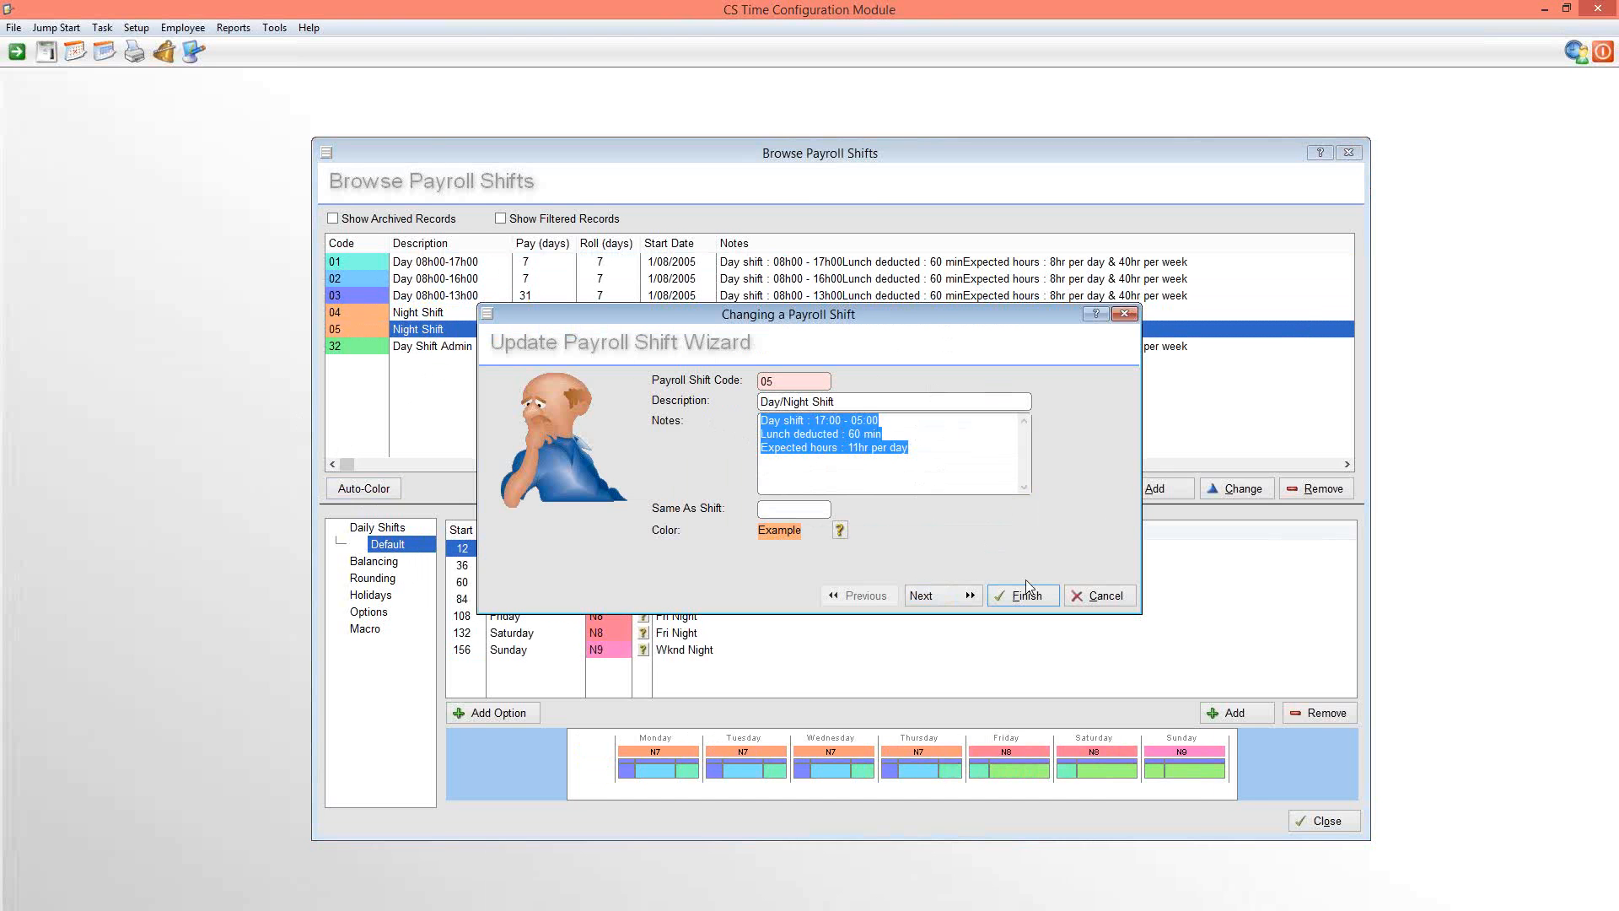
key("Delete")
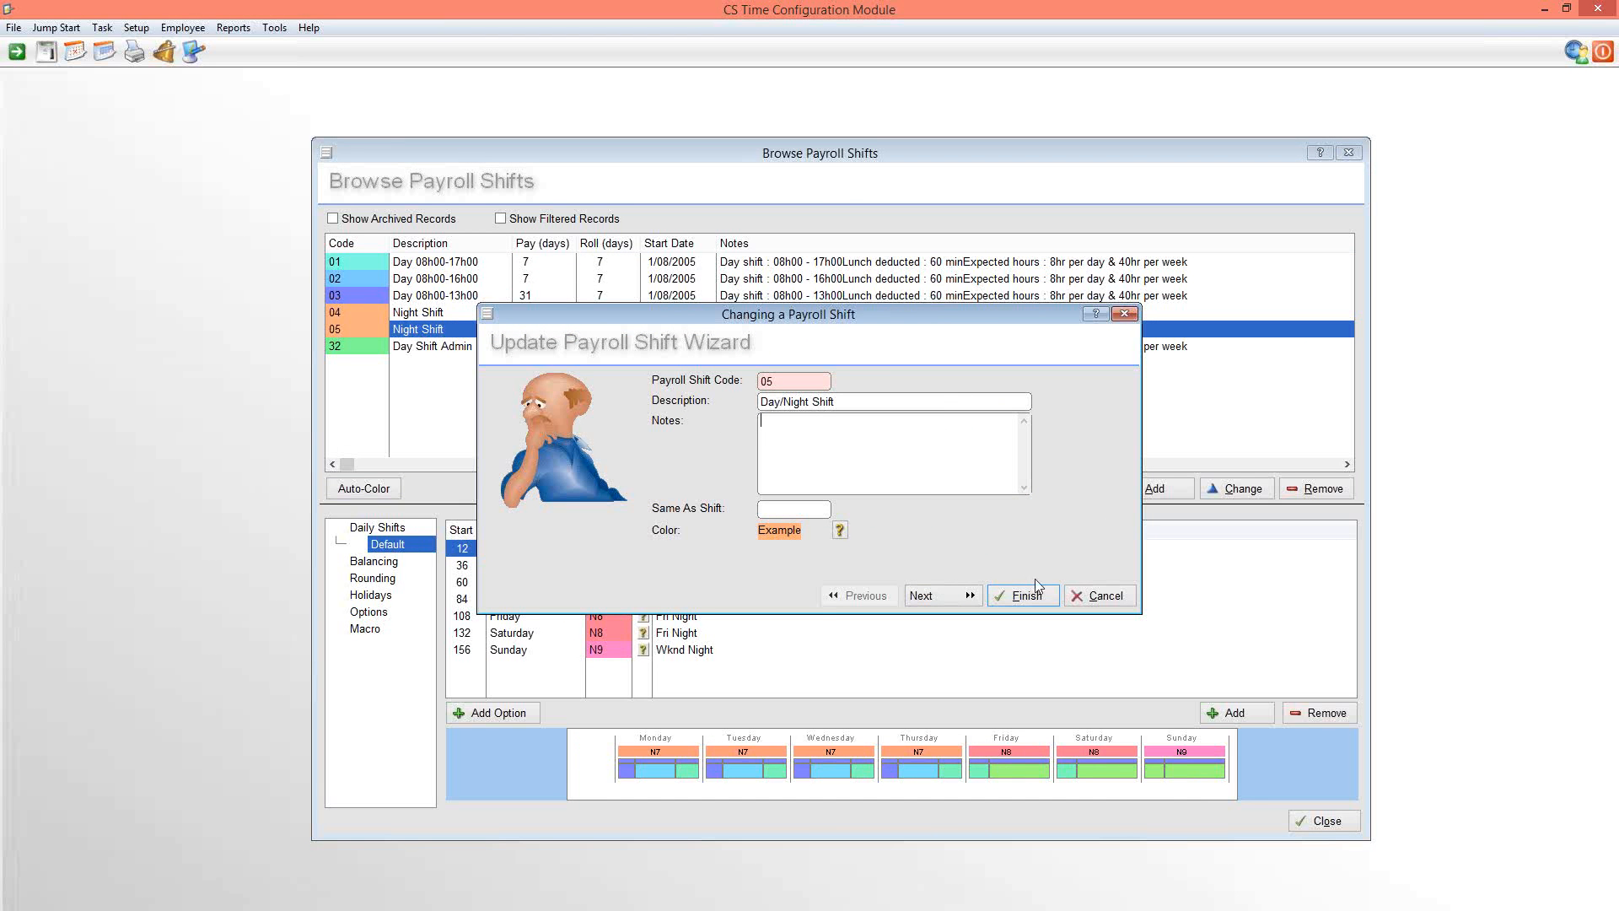
Set the colour of payroll shift 05 to light yellow and continue to the payroll length settings
left_click(840, 530)
left_click(797, 496)
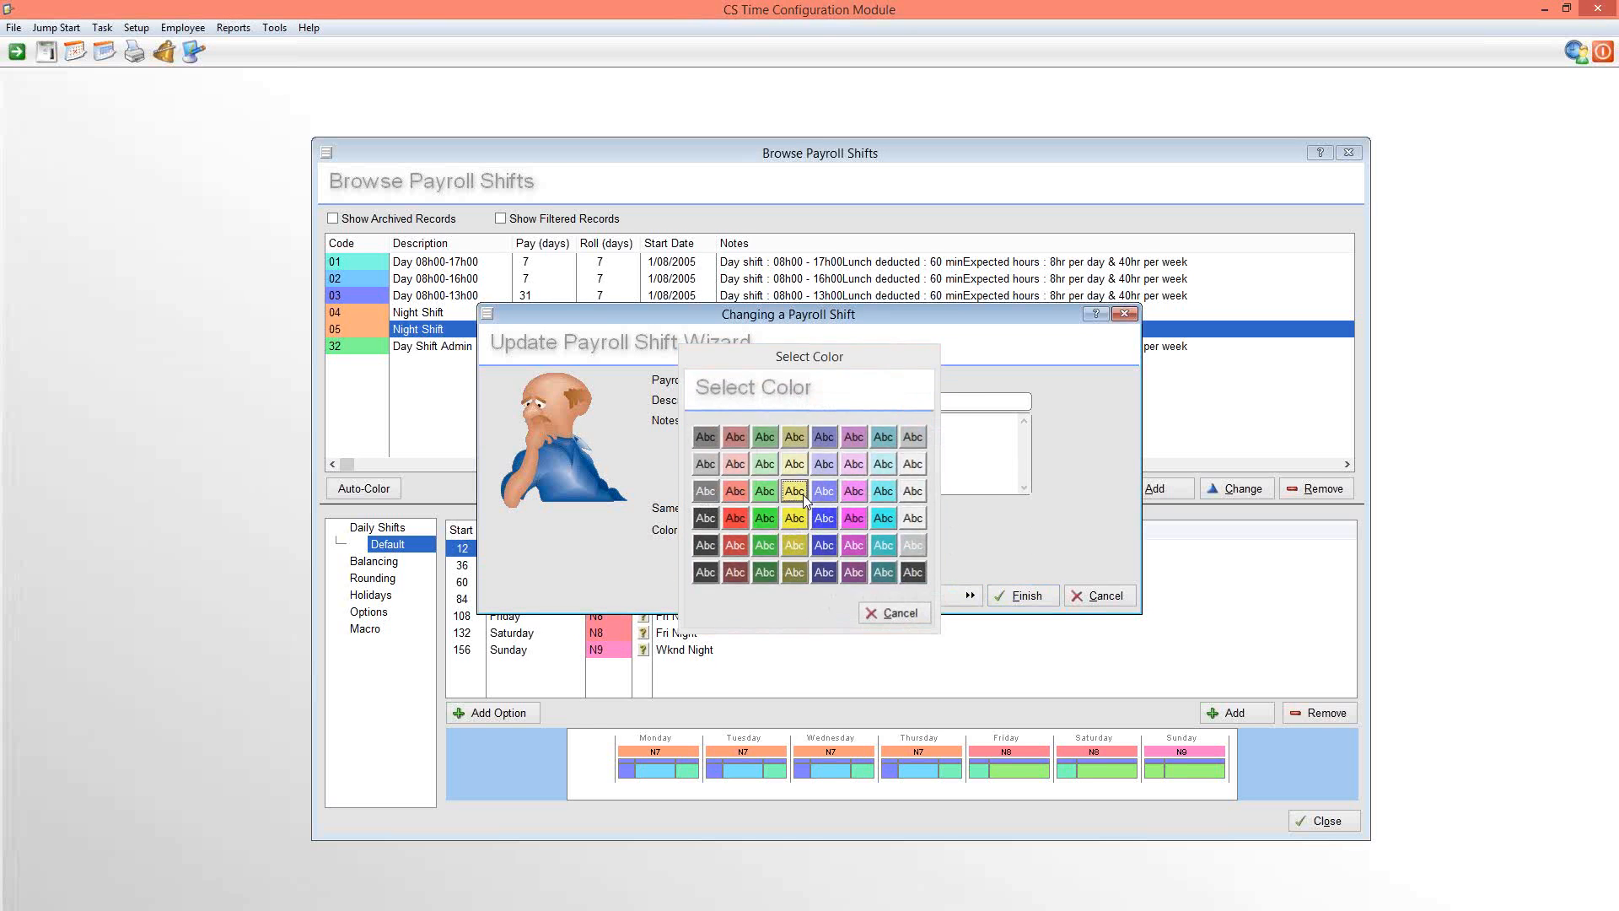
left_click(961, 595)
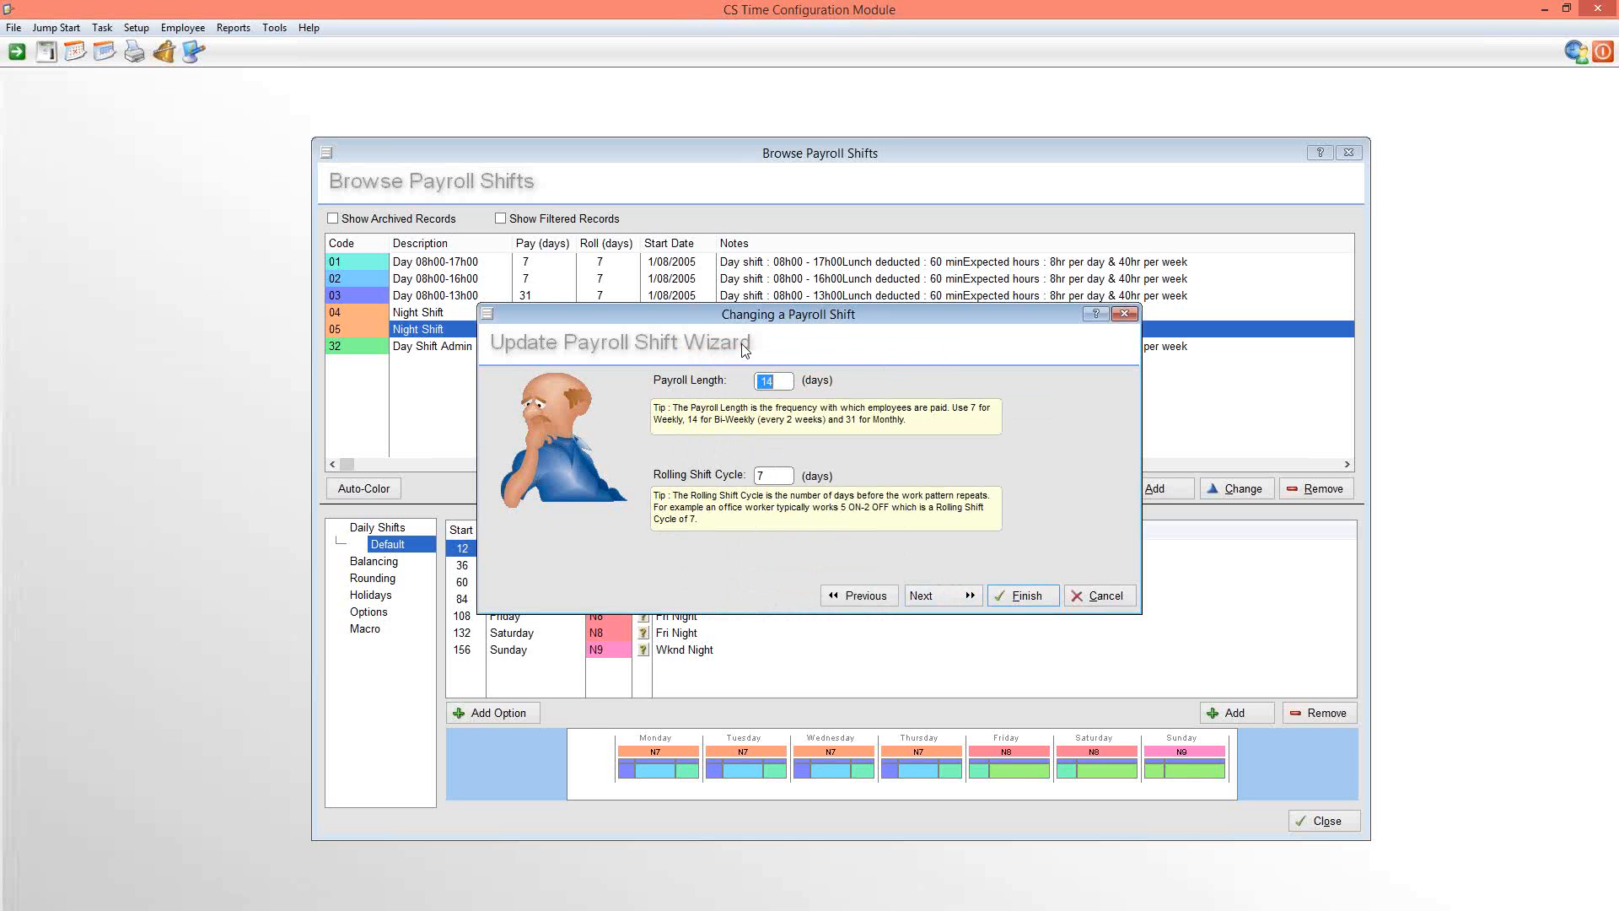
Set the payroll length of the Day/Night Shift to 7 days
left_click(949, 596)
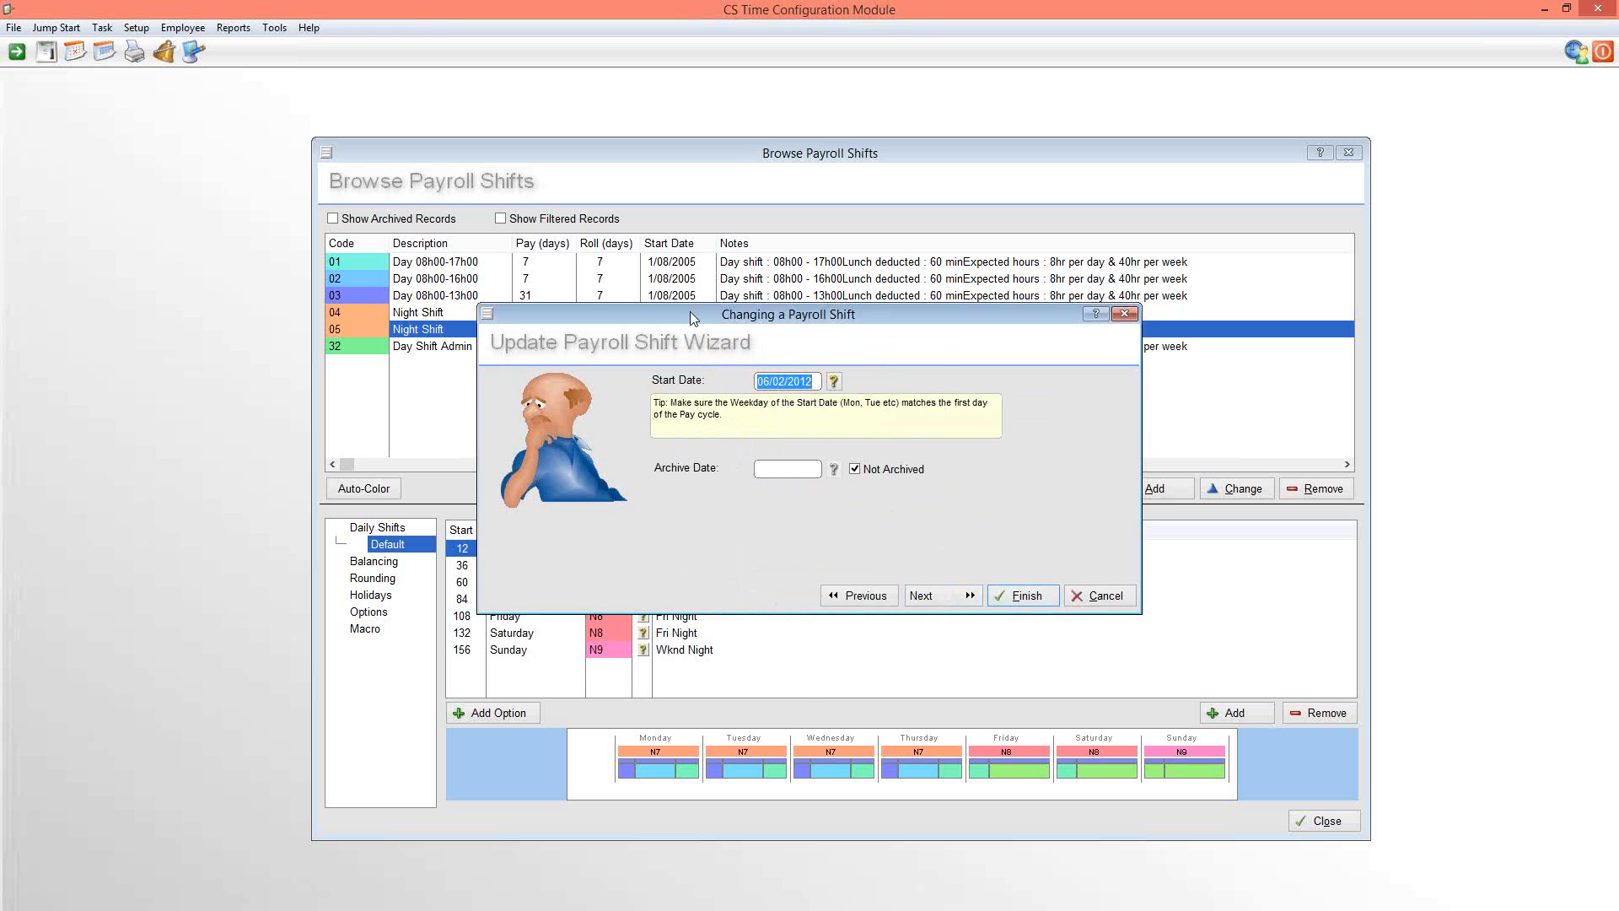
left_click_drag(691, 313, 684, 421)
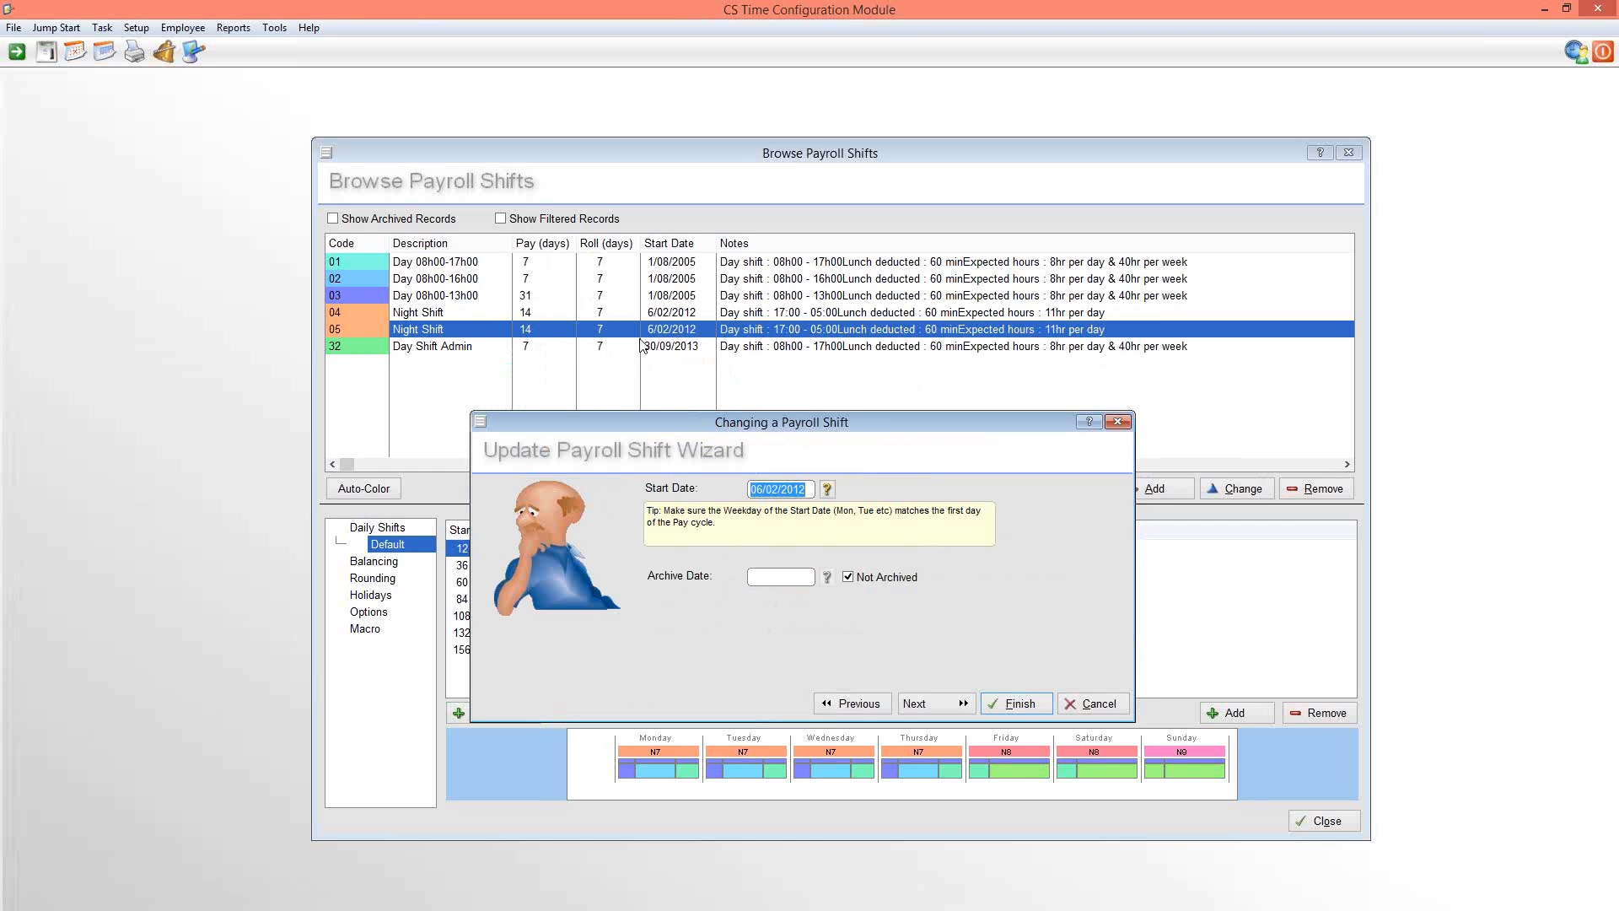
left_click(860, 707)
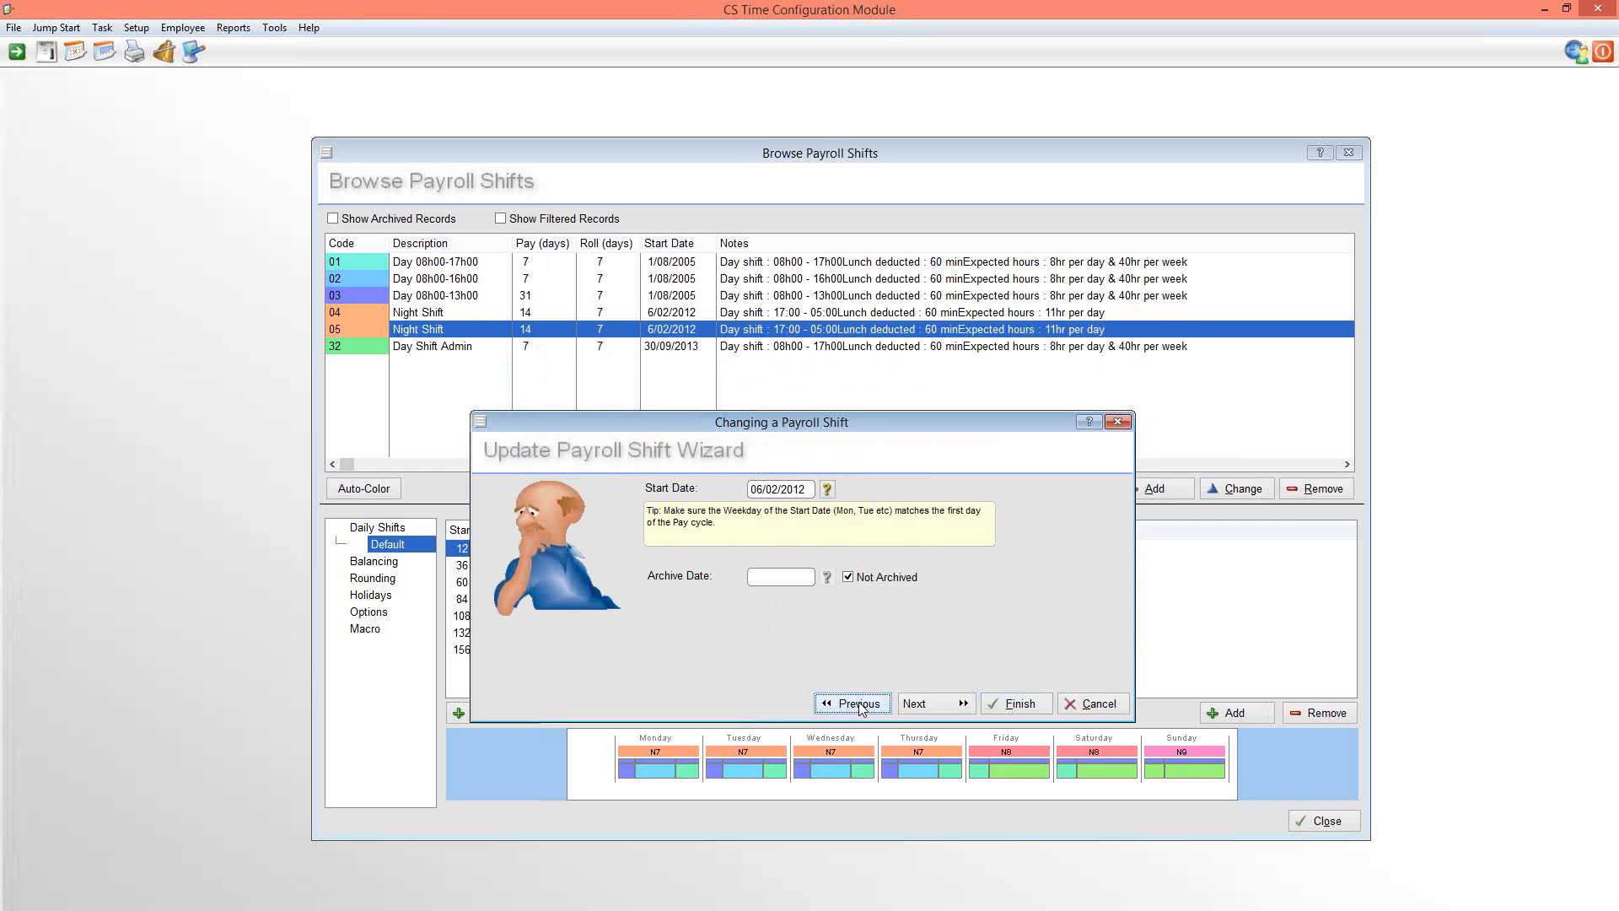
type("7")
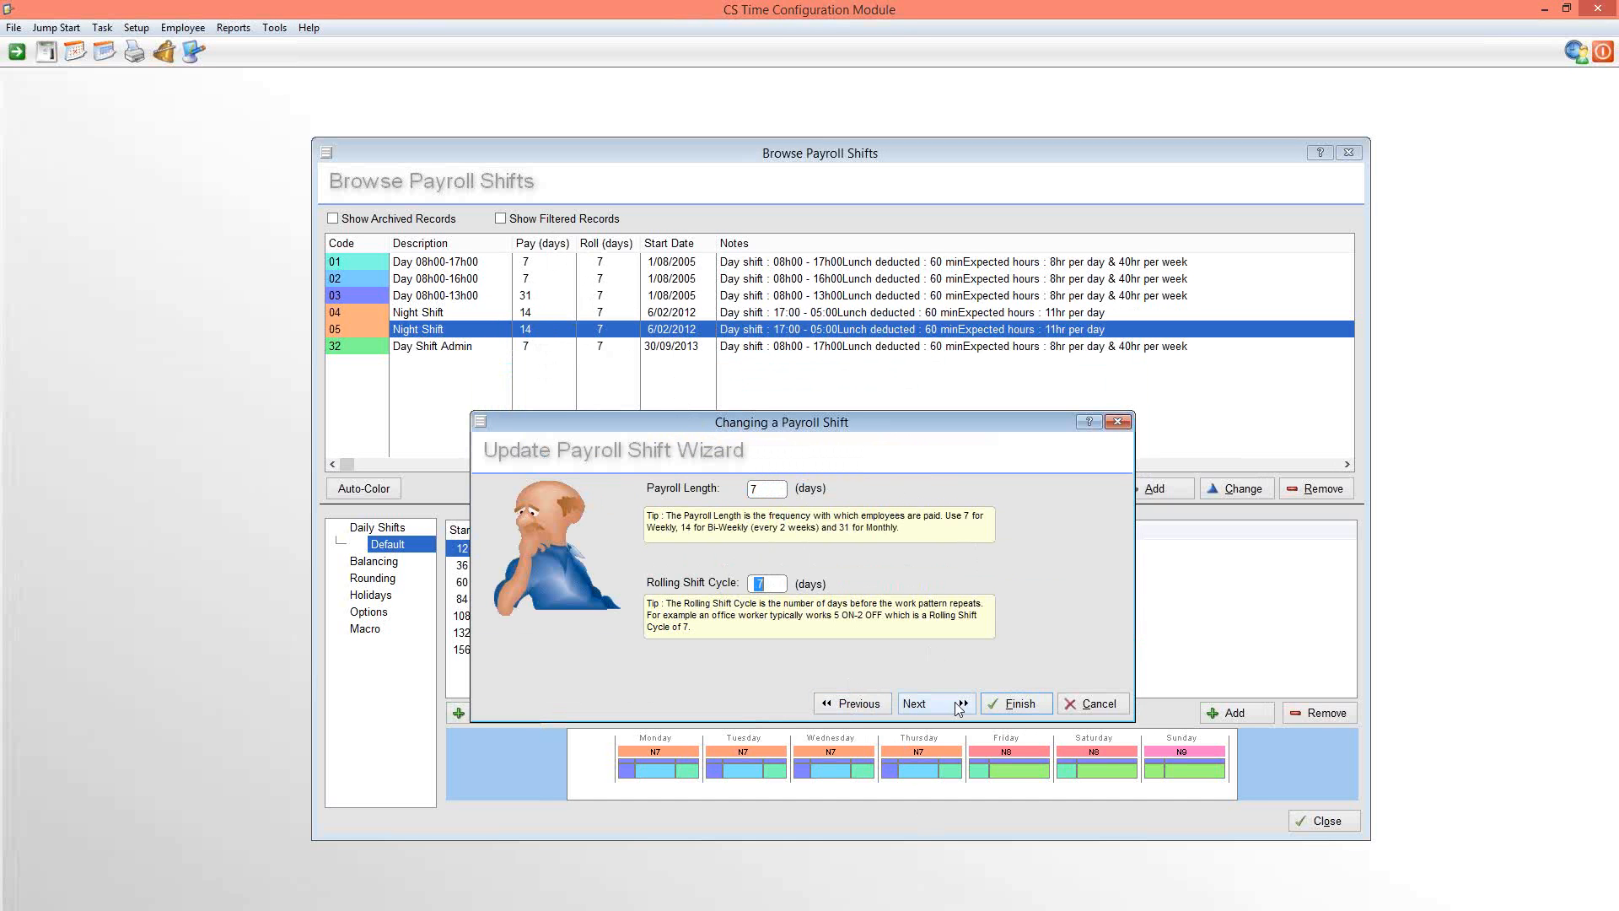
left_click(938, 705)
Pick Monday 06/02/2012 as the start date and finish the payroll shift wizard with the remaining defaults
left_click(828, 490)
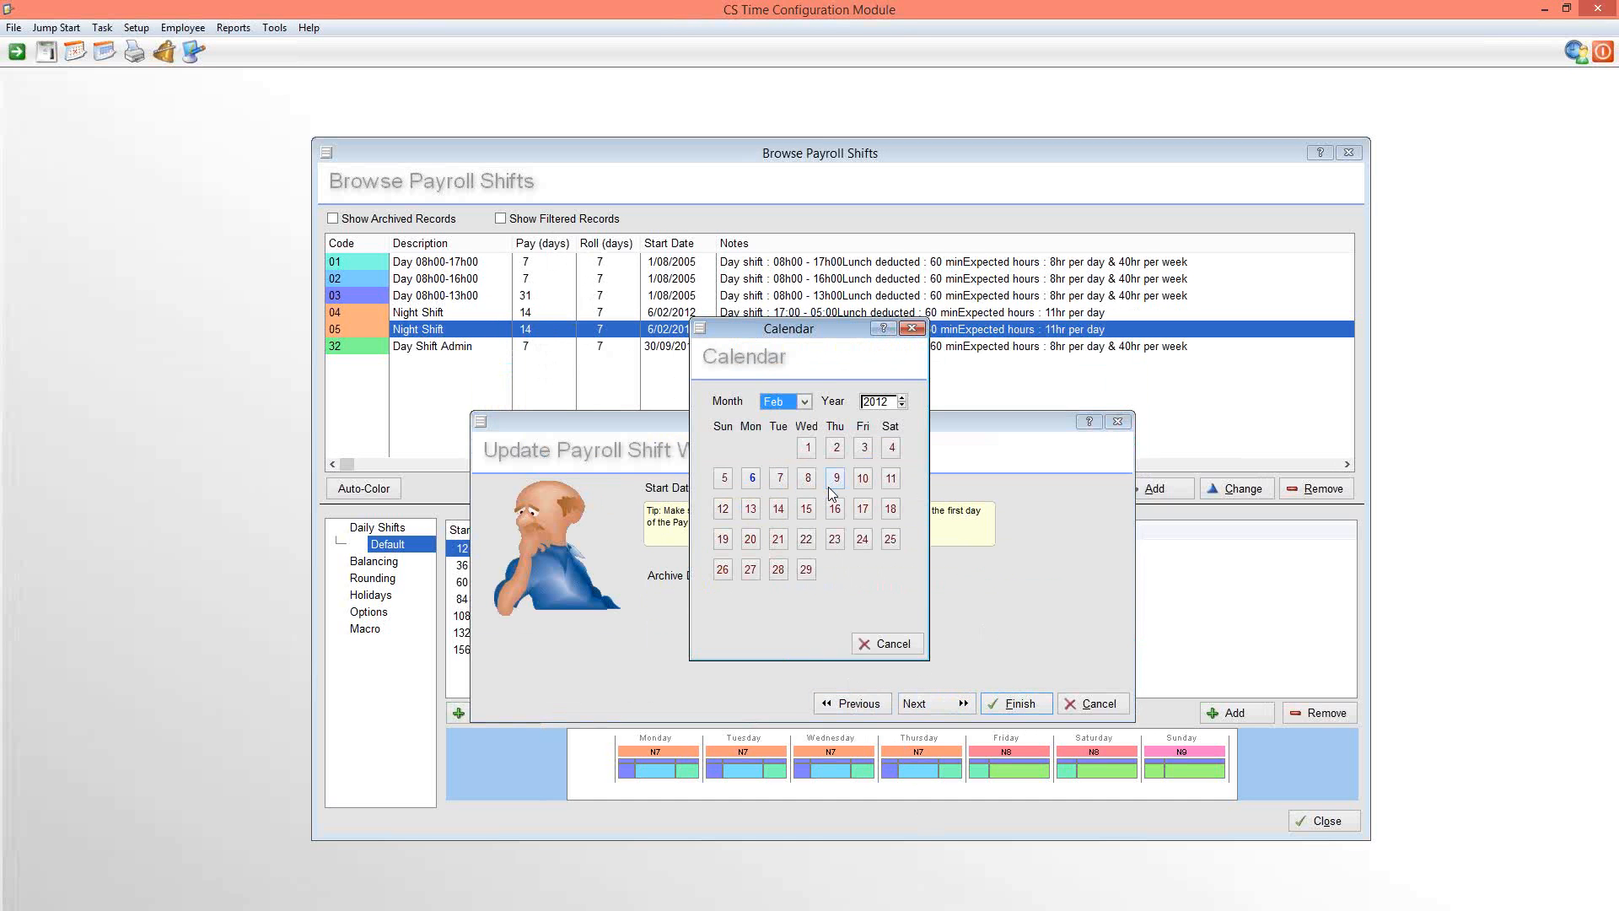
left_click(751, 479)
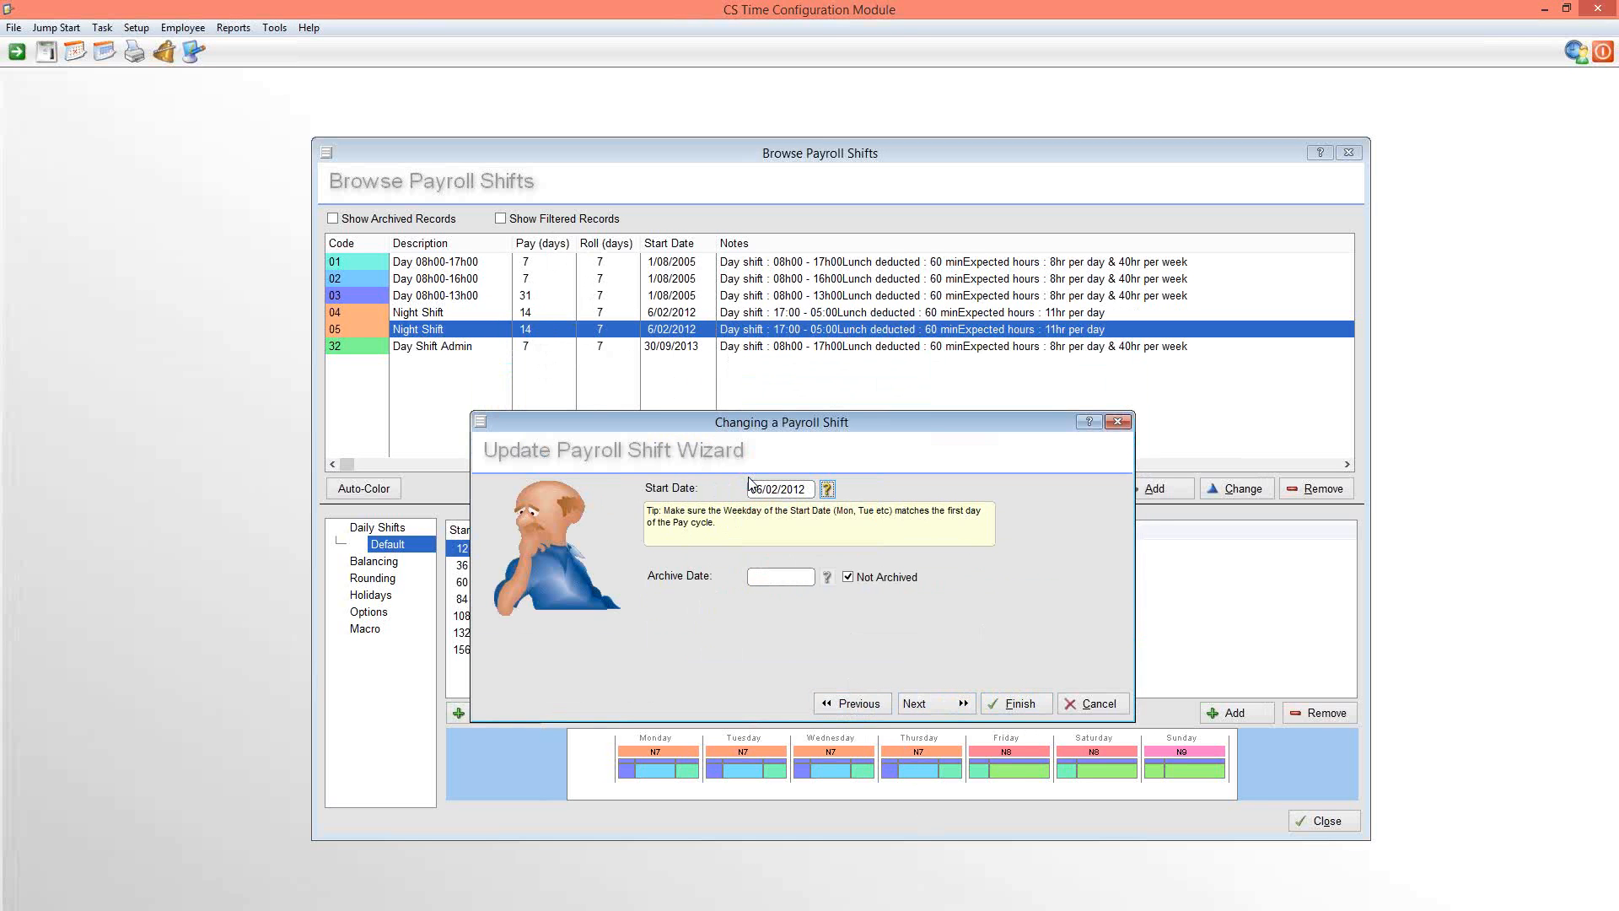
left_click(957, 705)
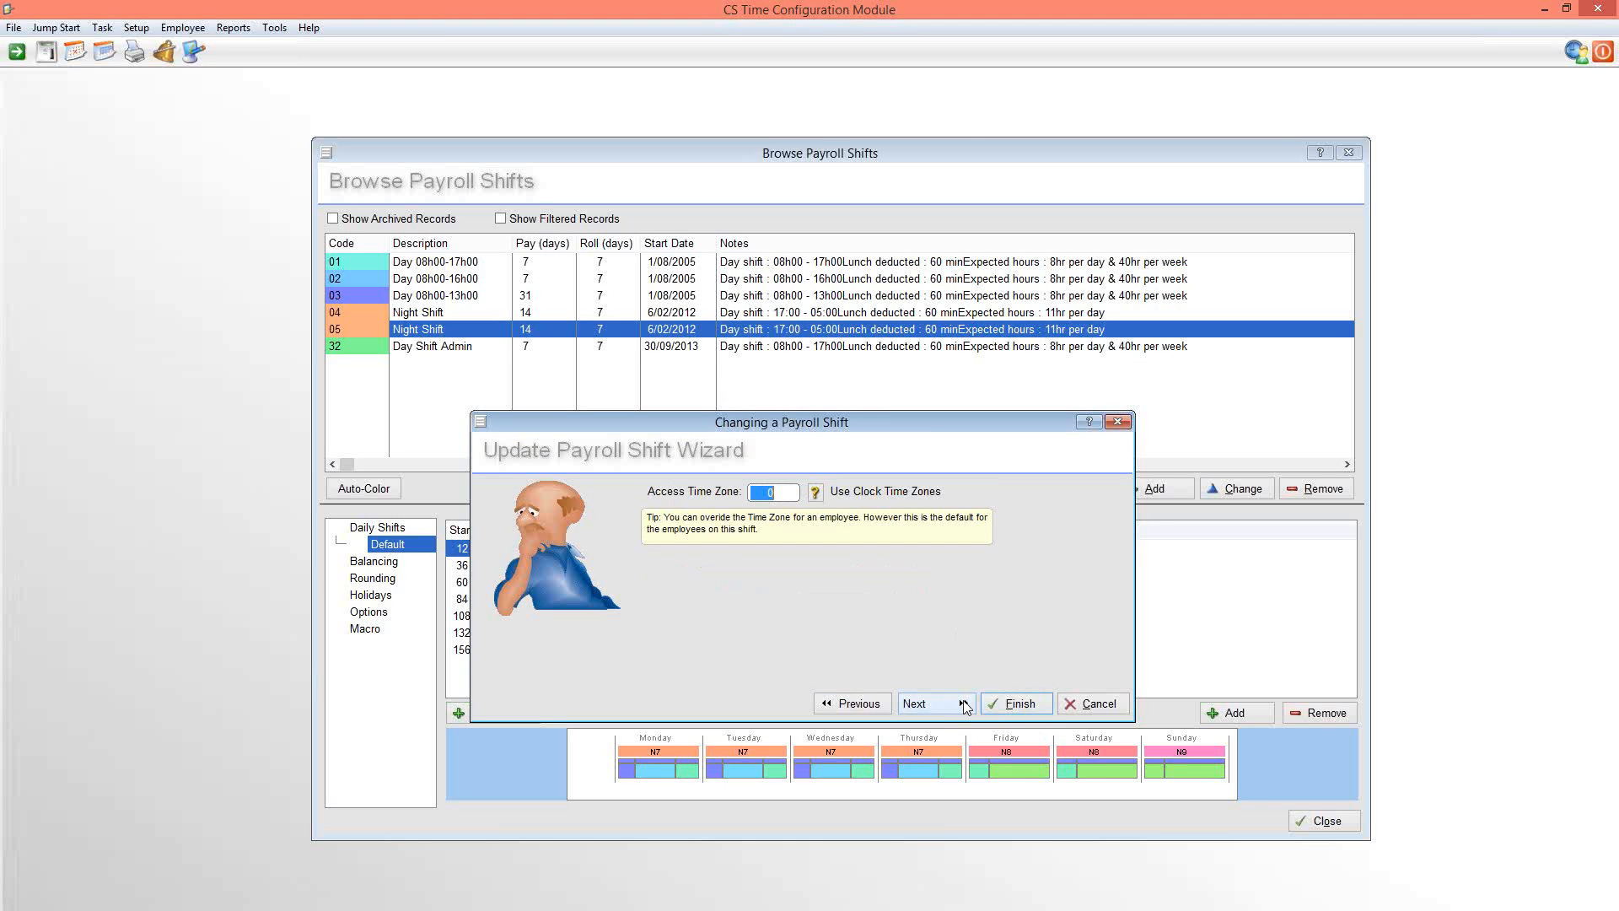
left_click(938, 703)
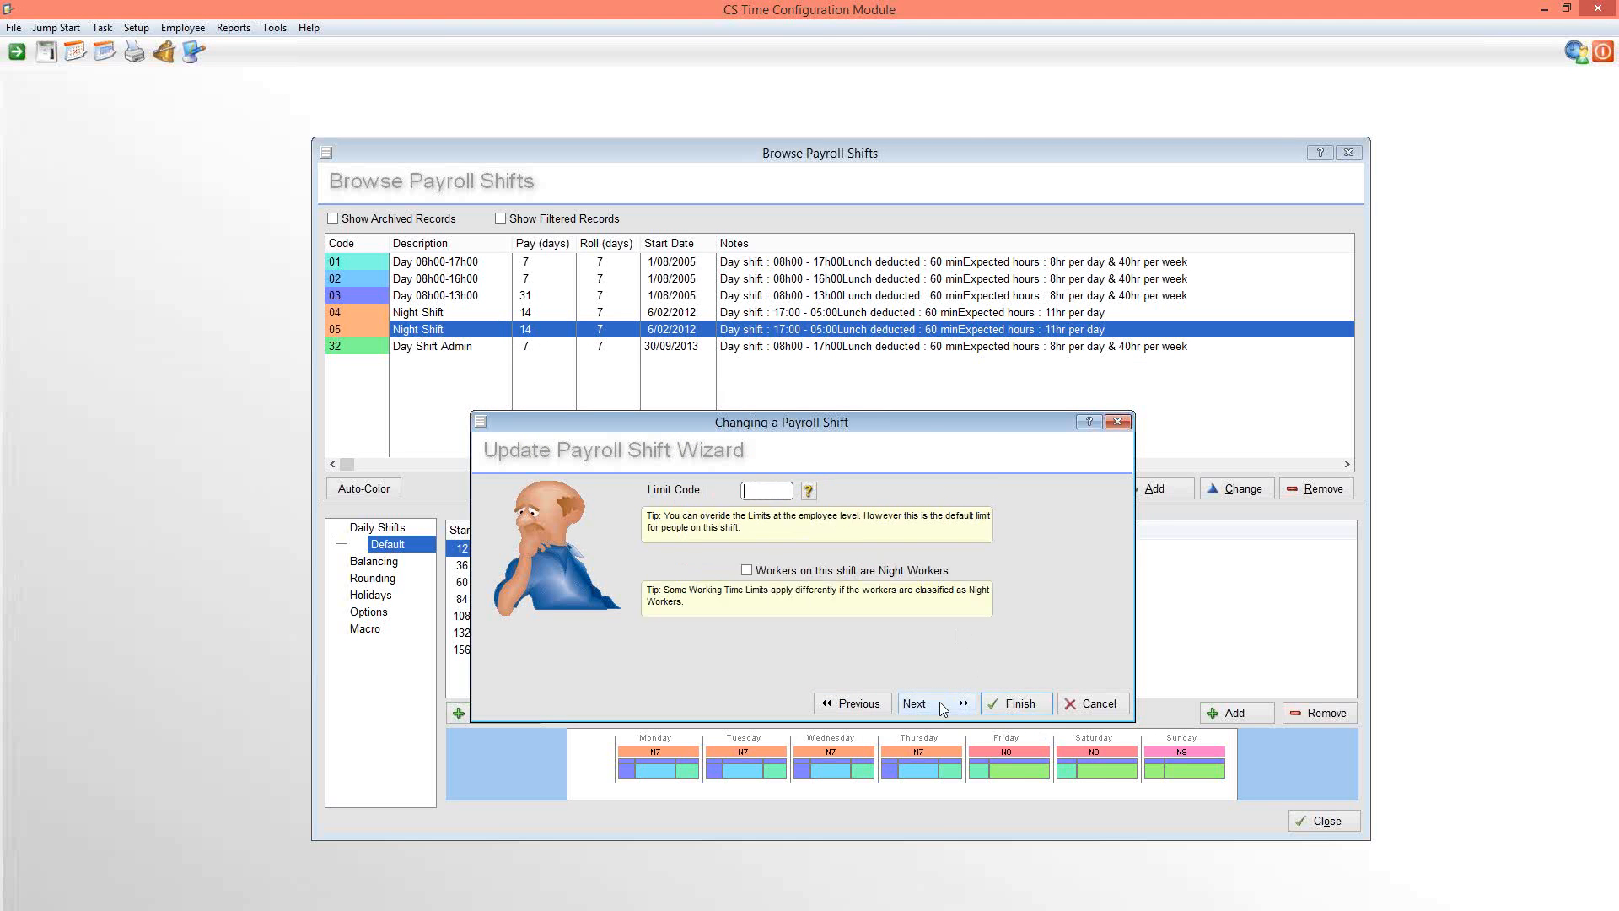
left_click(1020, 711)
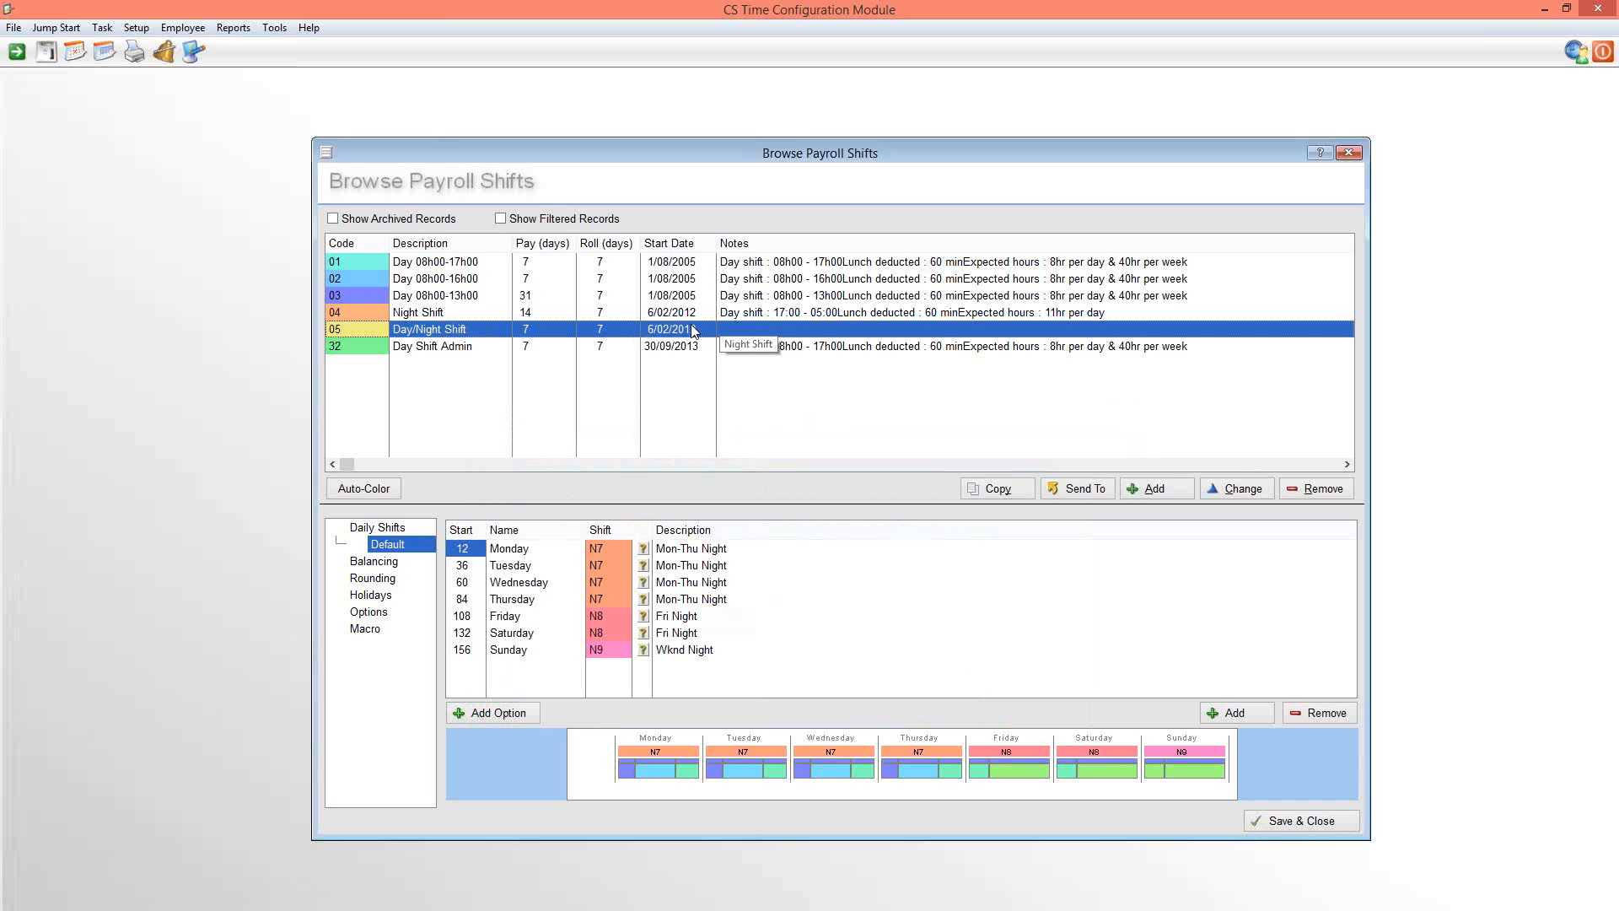
Add a '7 Day' week option to the daily shifts of the Day/Night Shift
left_click(399, 549)
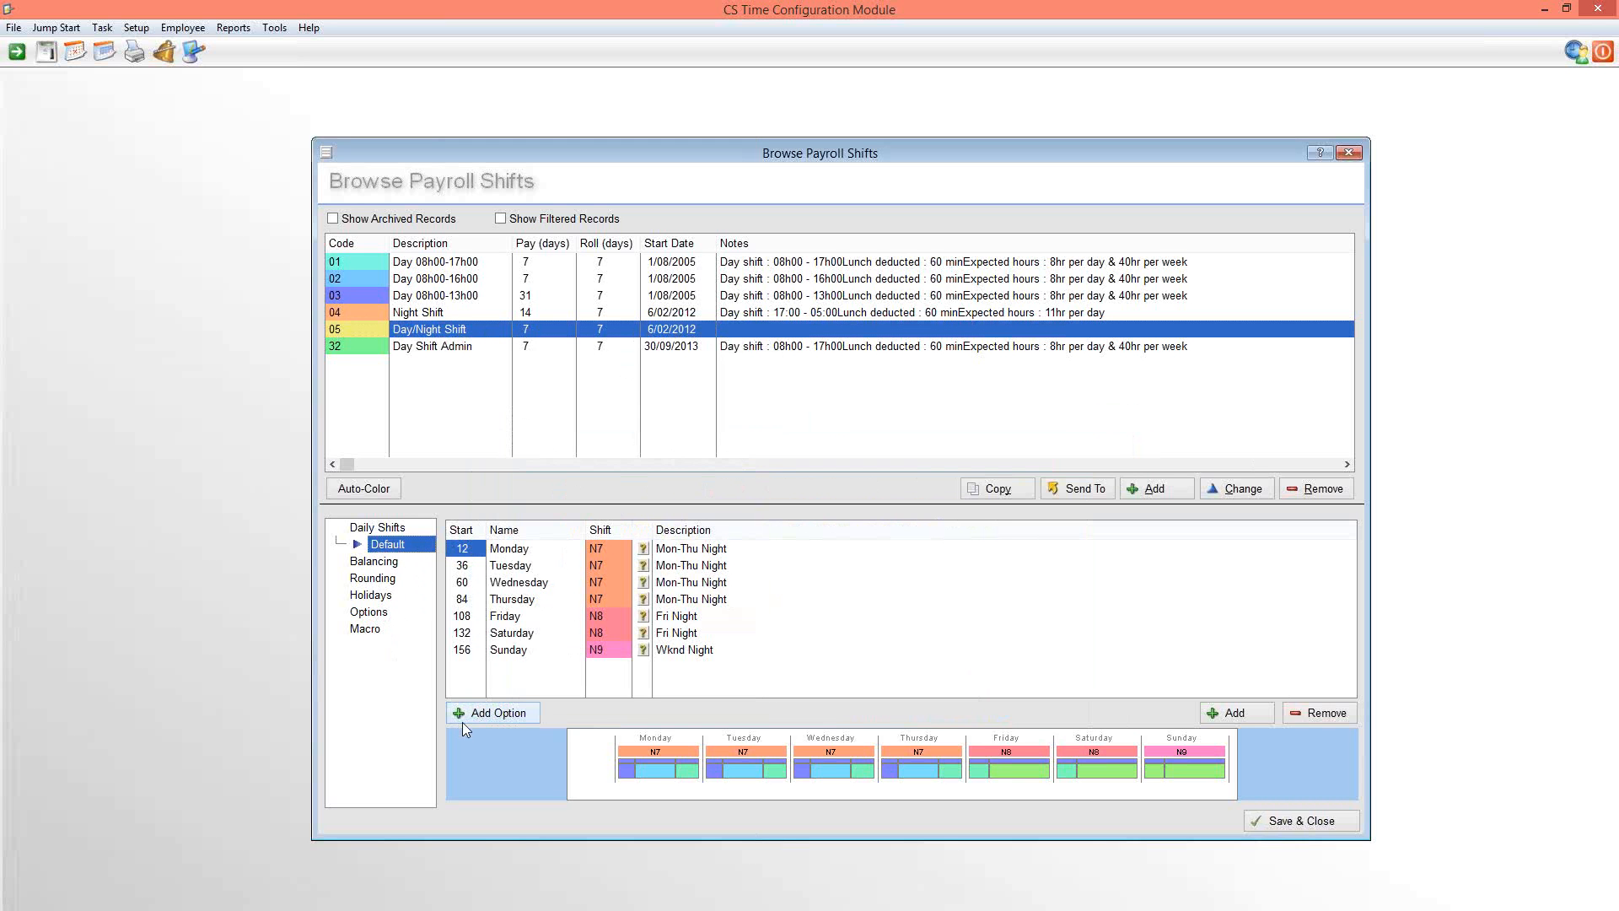
left_click(511, 713)
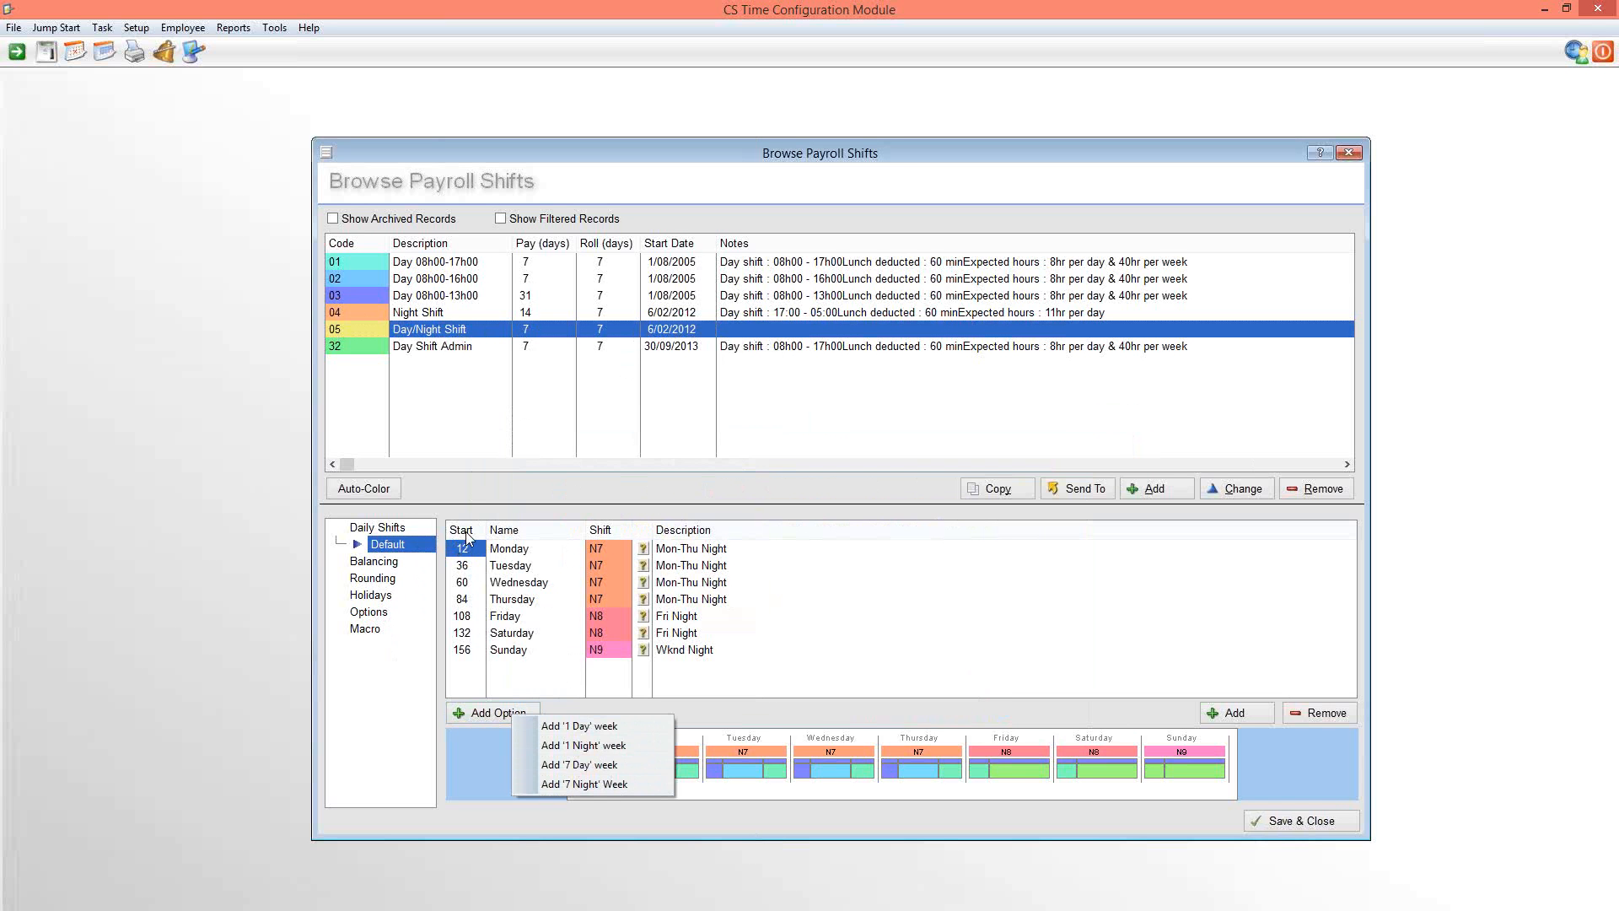
left_click(594, 766)
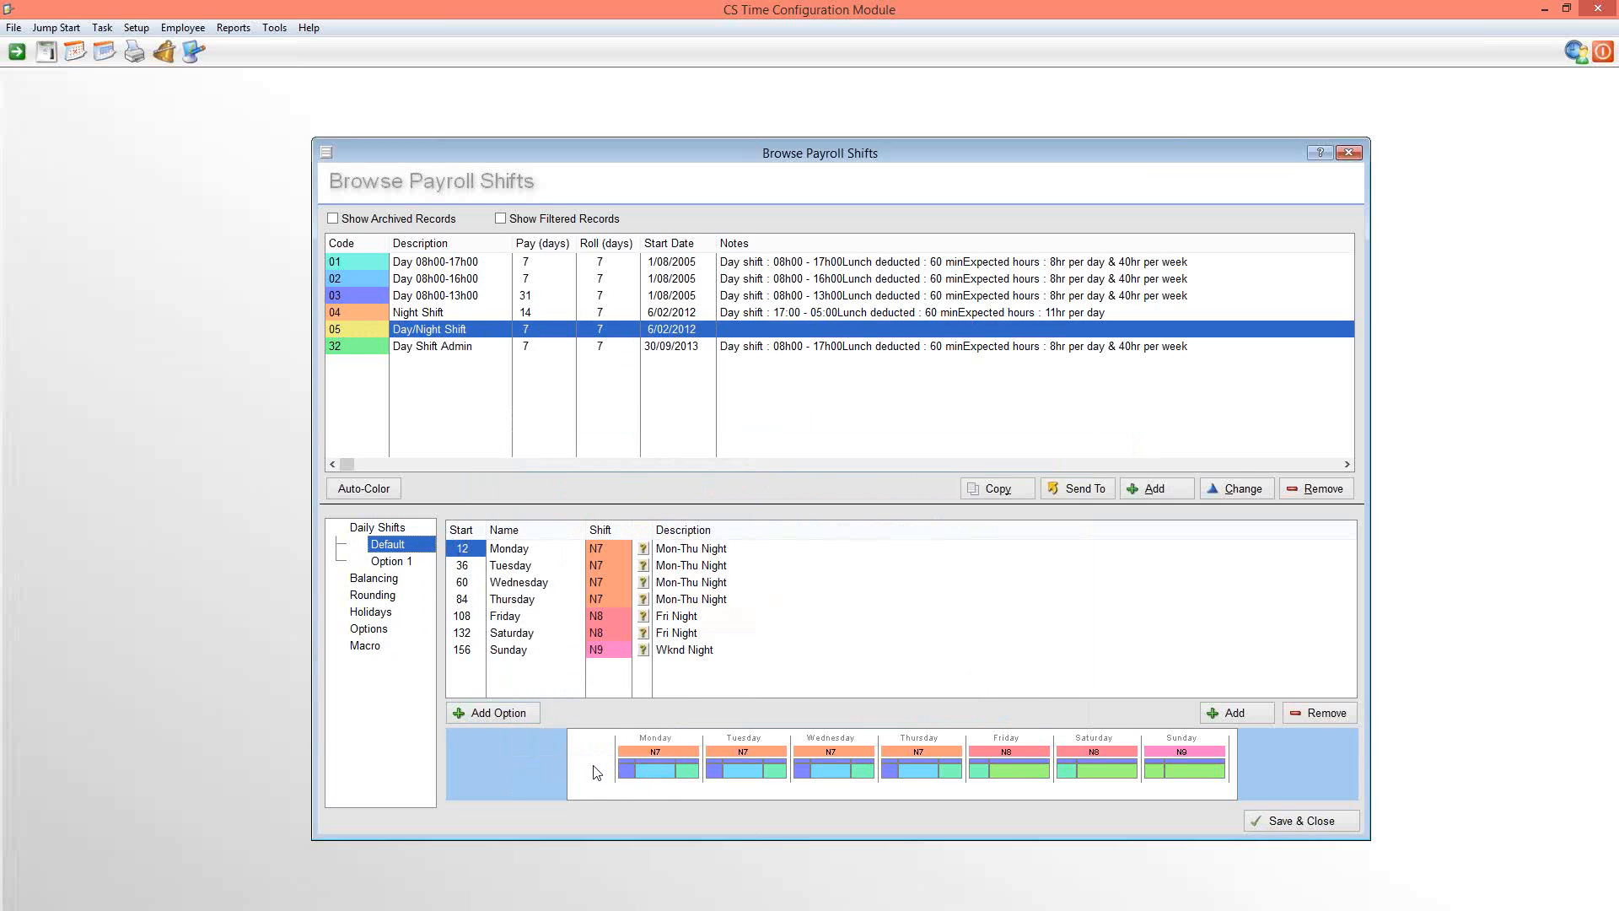
Assign daily shift 01 (08h00-17h00) to Monday through Friday in Option 1 of the Day/Night Shift
left_click(408, 563)
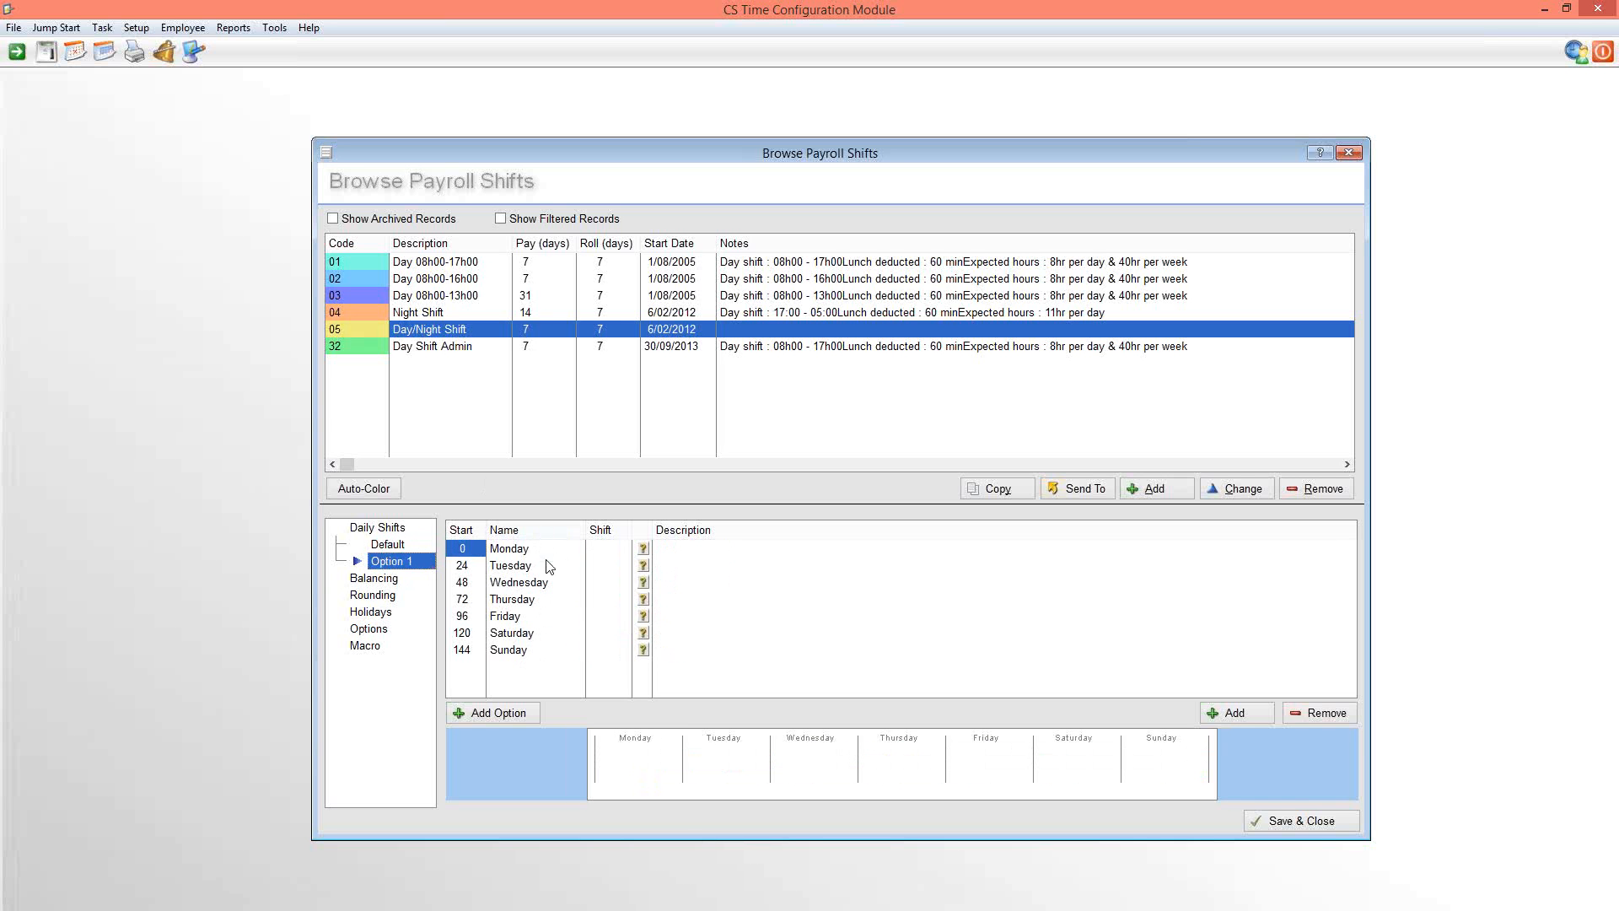
left_click(642, 549)
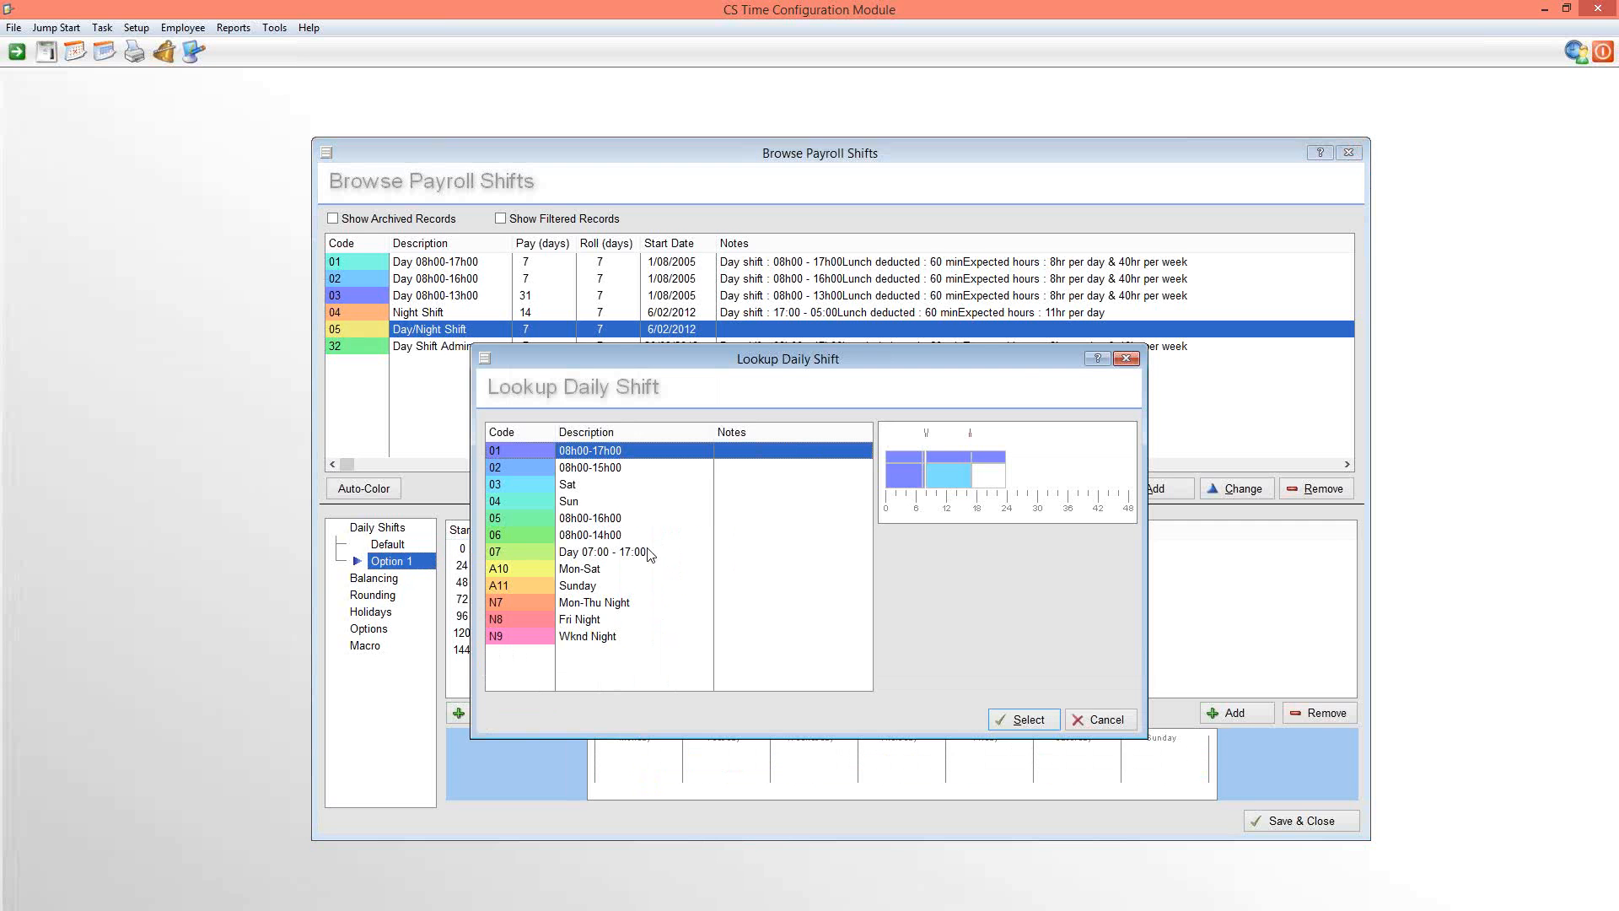
double_click(574, 458)
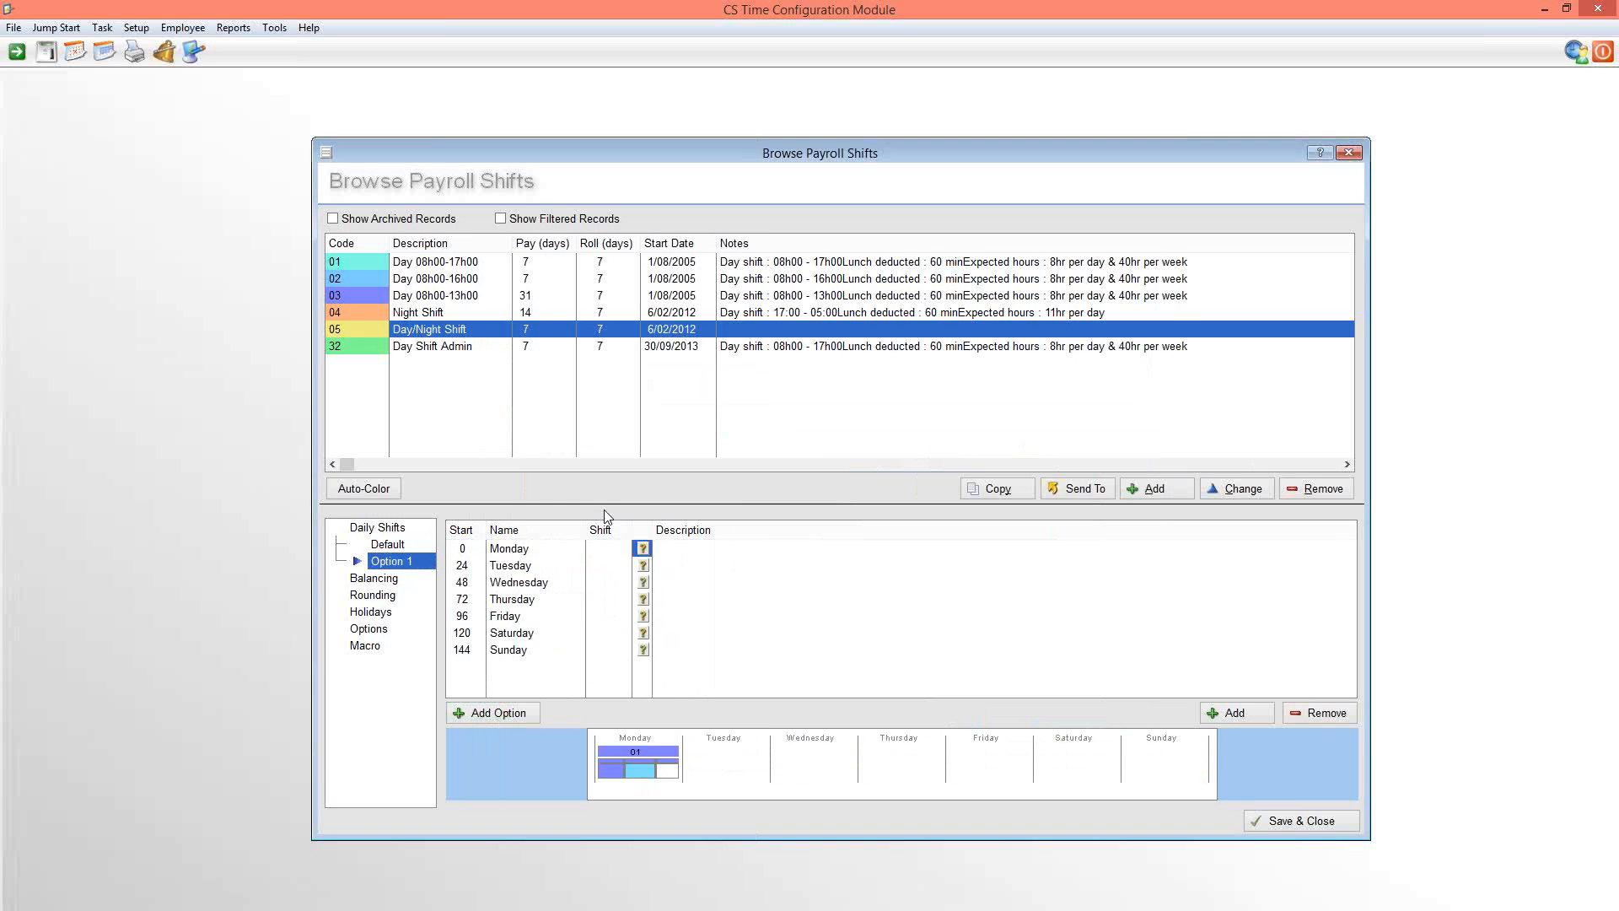
left_click(643, 566)
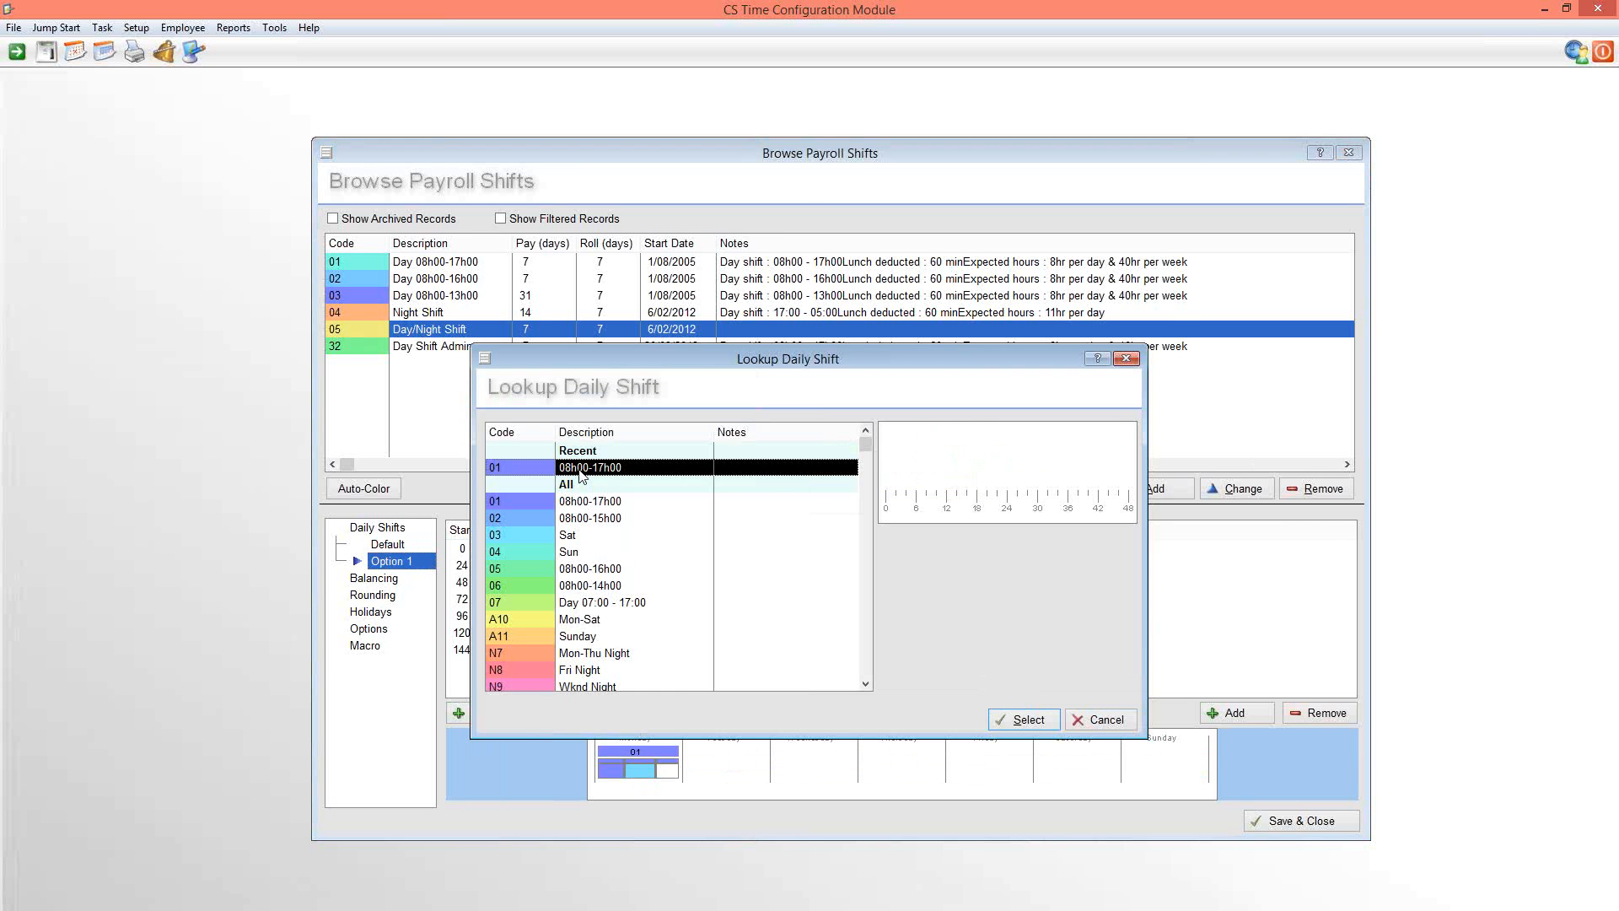
double_click(582, 474)
left_click(643, 584)
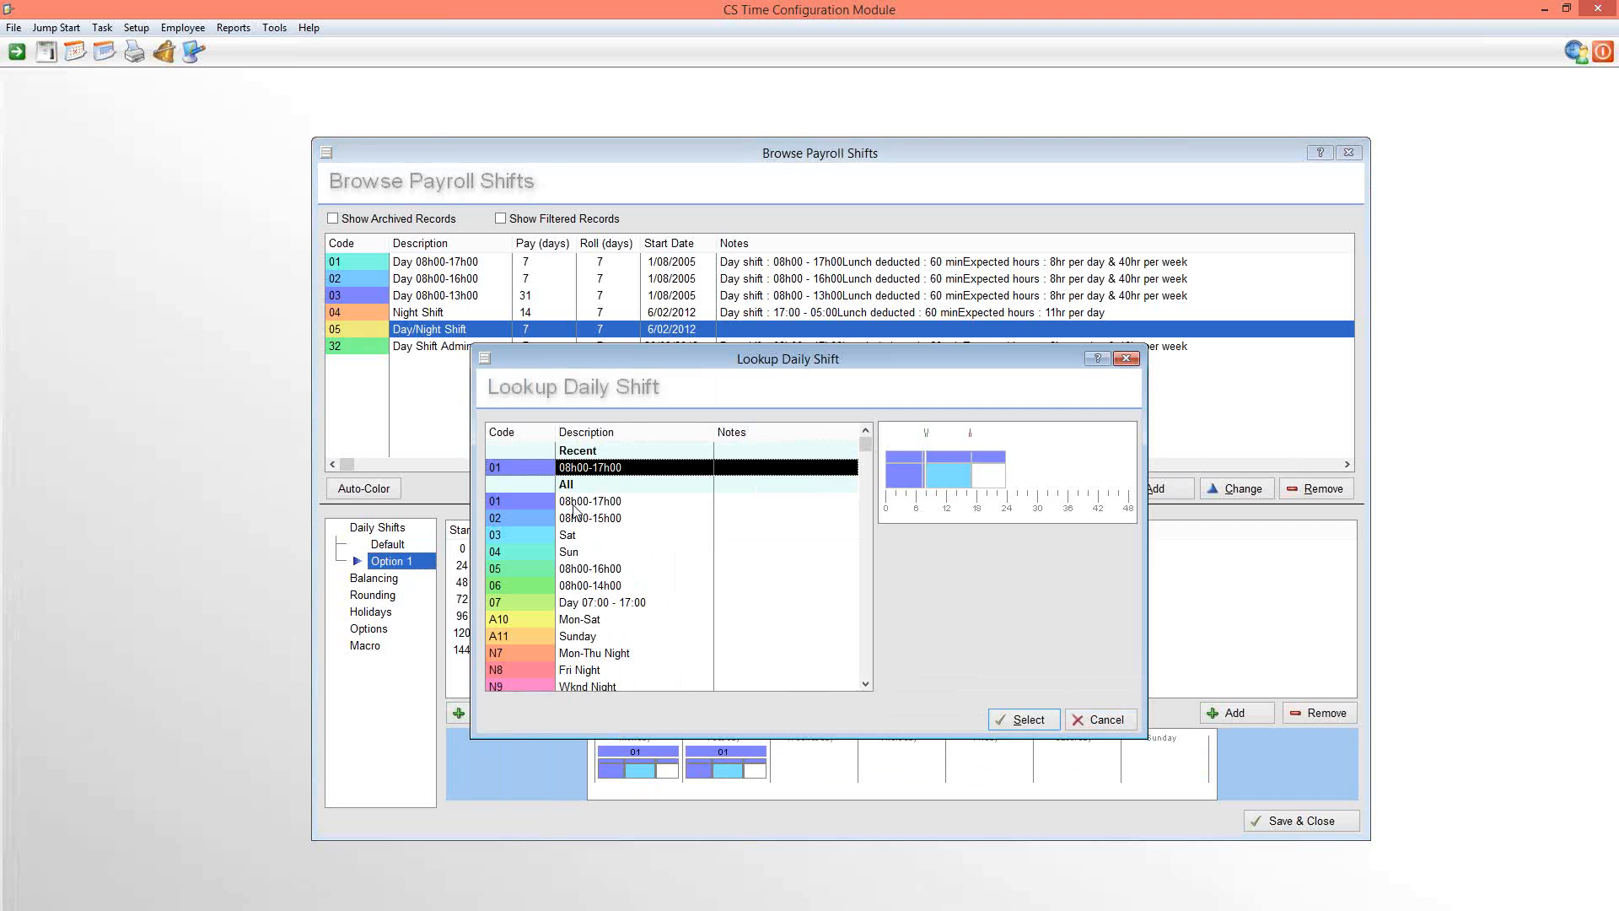
double_click(580, 470)
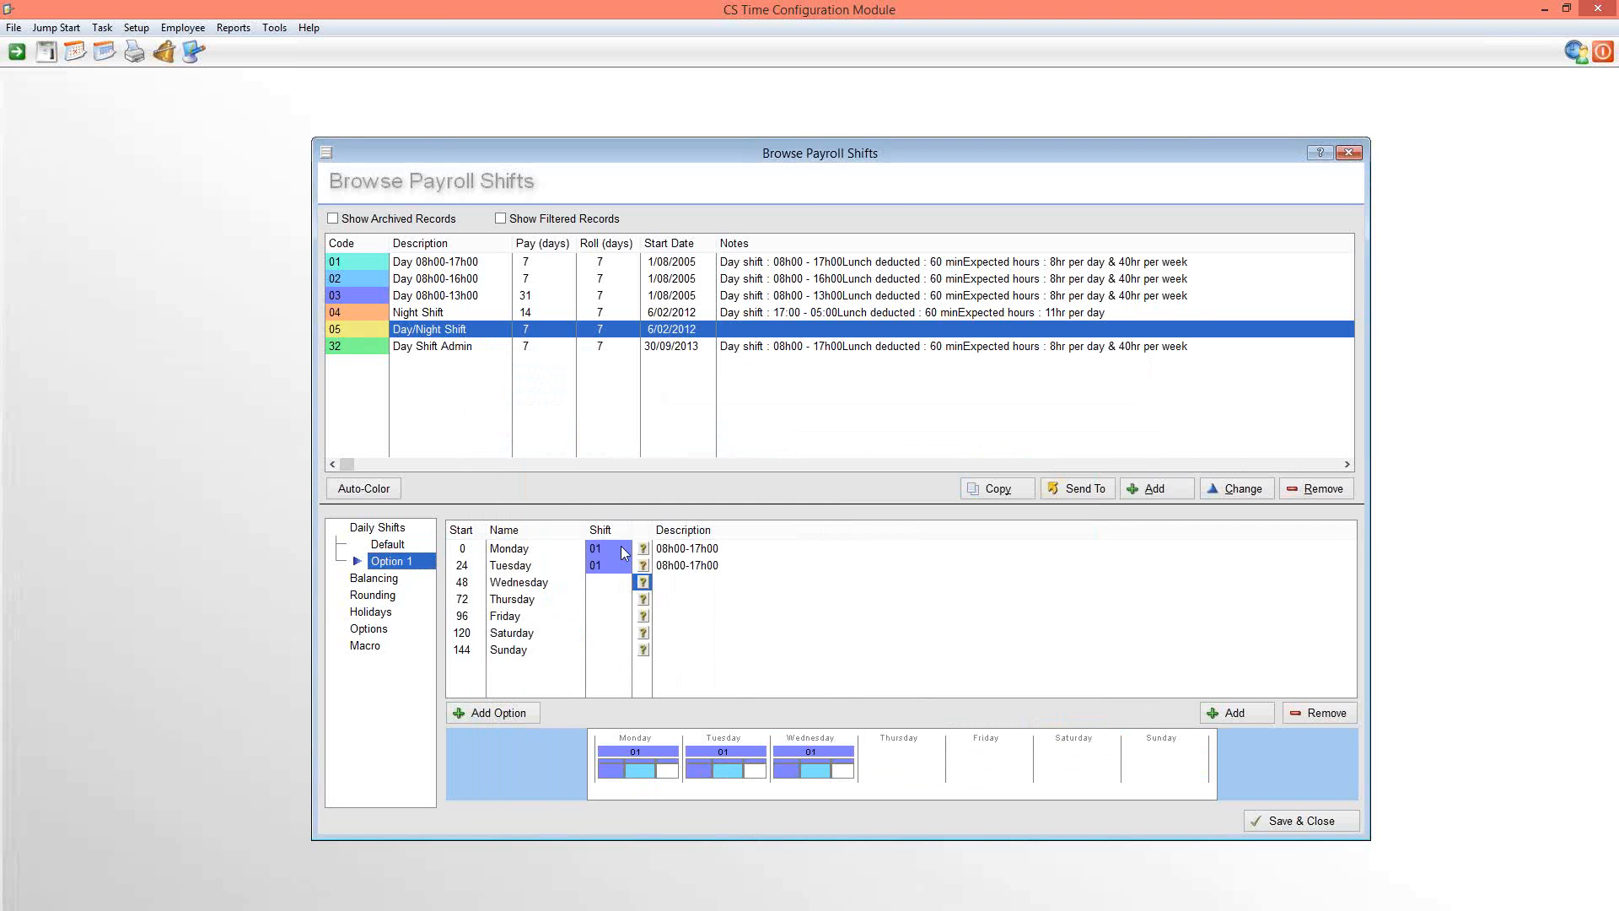
left_click(641, 600)
double_click(575, 470)
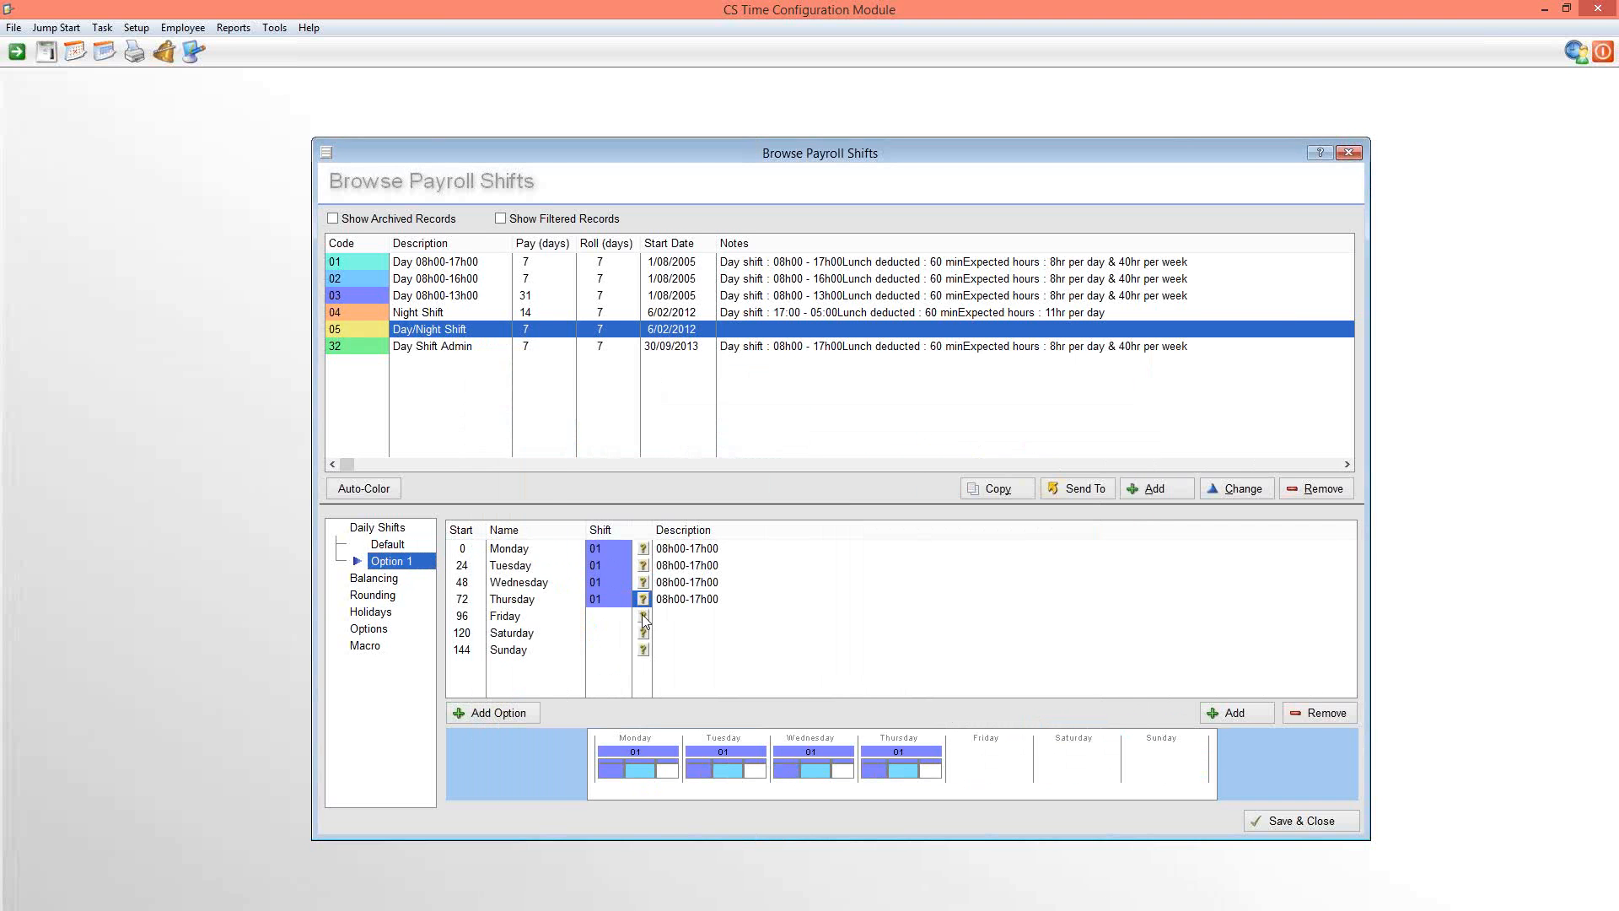
left_click(641, 614)
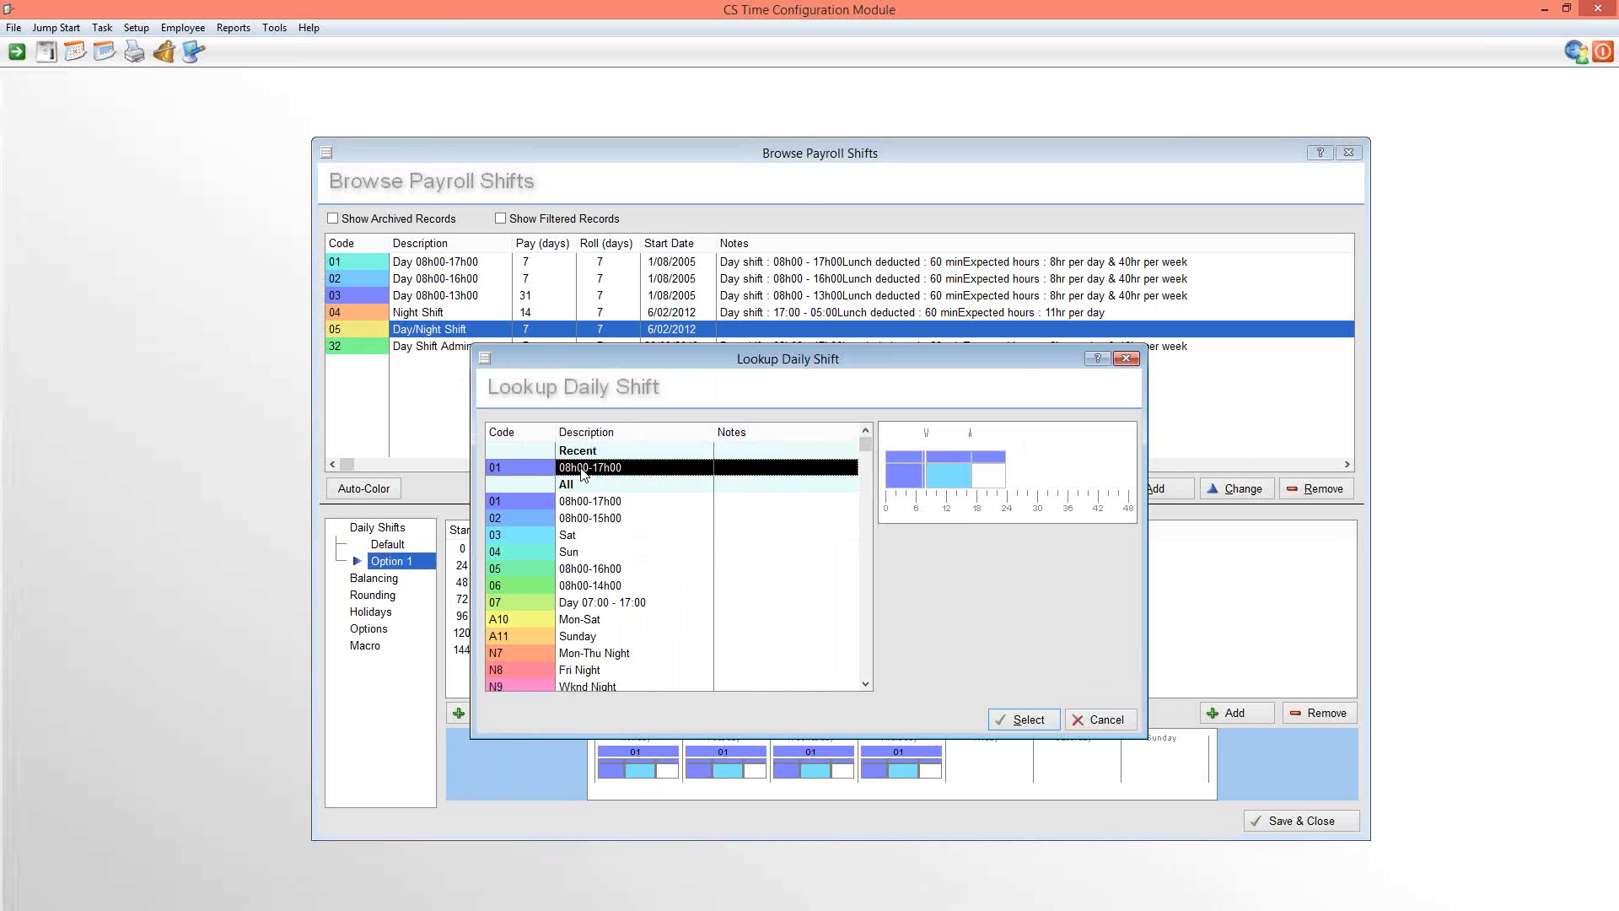
double_click(582, 472)
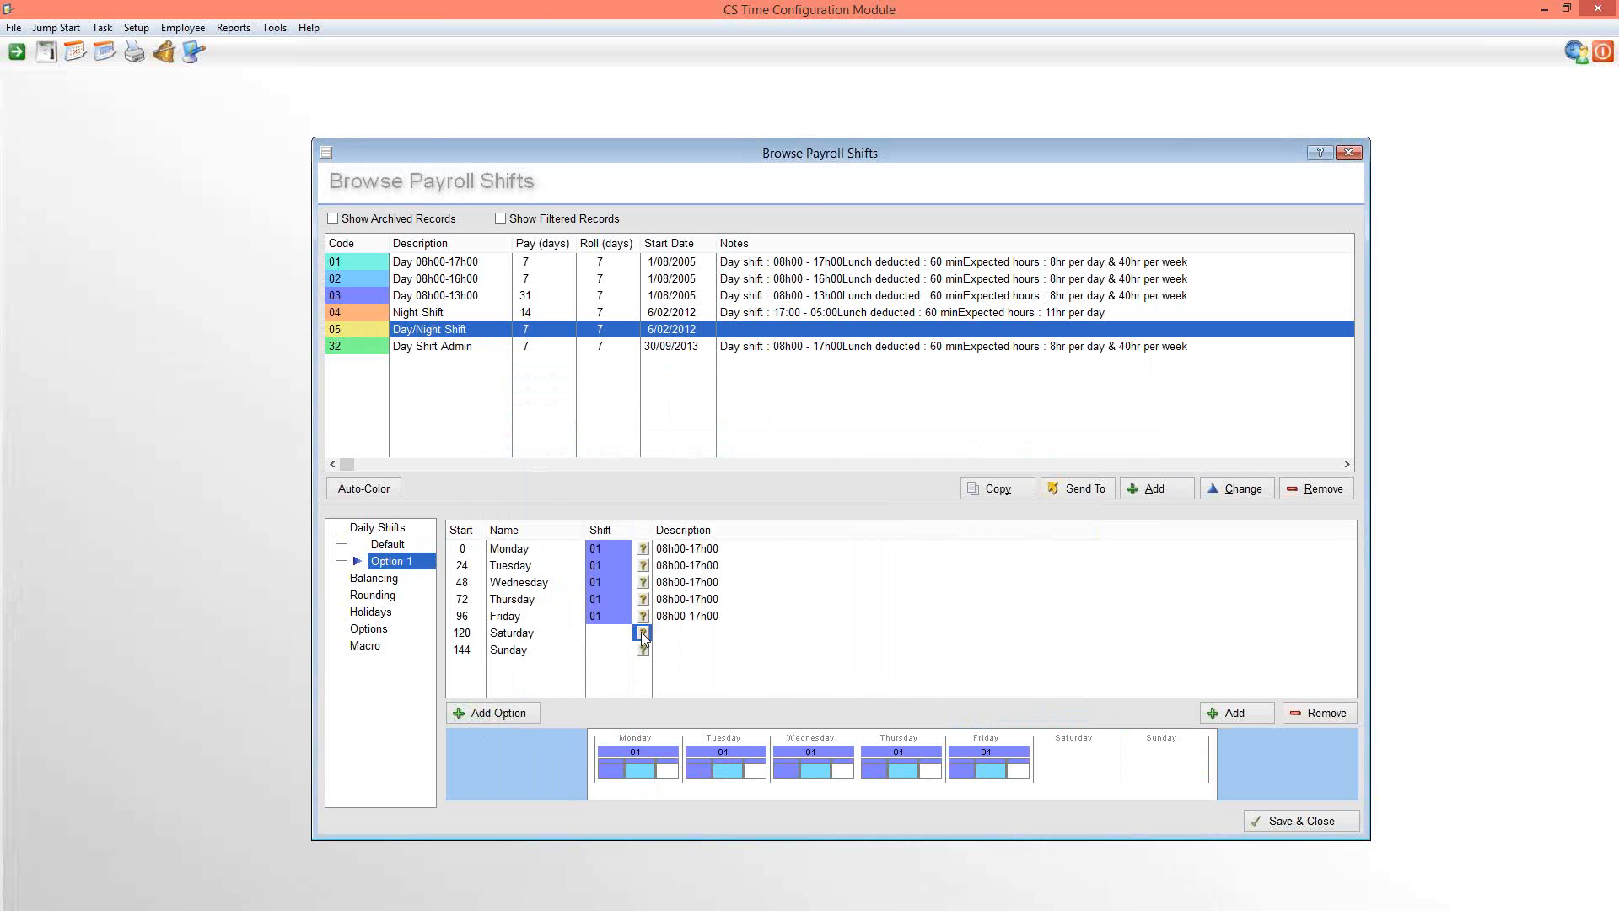
Assign daily shift 03 (Sat) to Saturday and 04 (Sun) to Sunday in Option 1
left_click(642, 632)
double_click(597, 538)
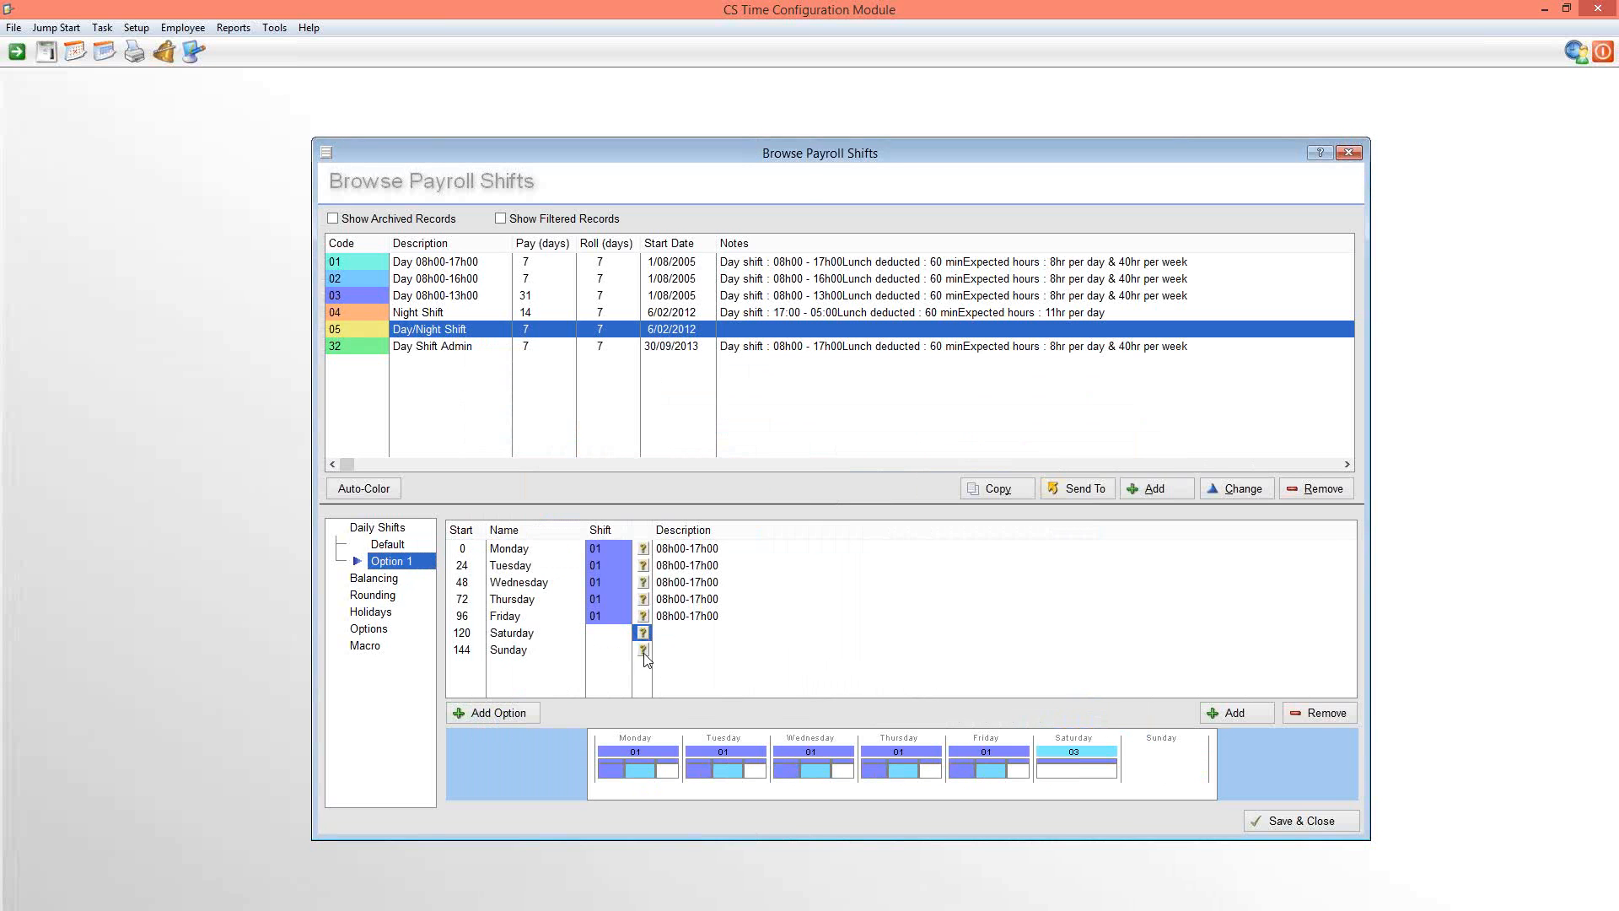
left_click(643, 651)
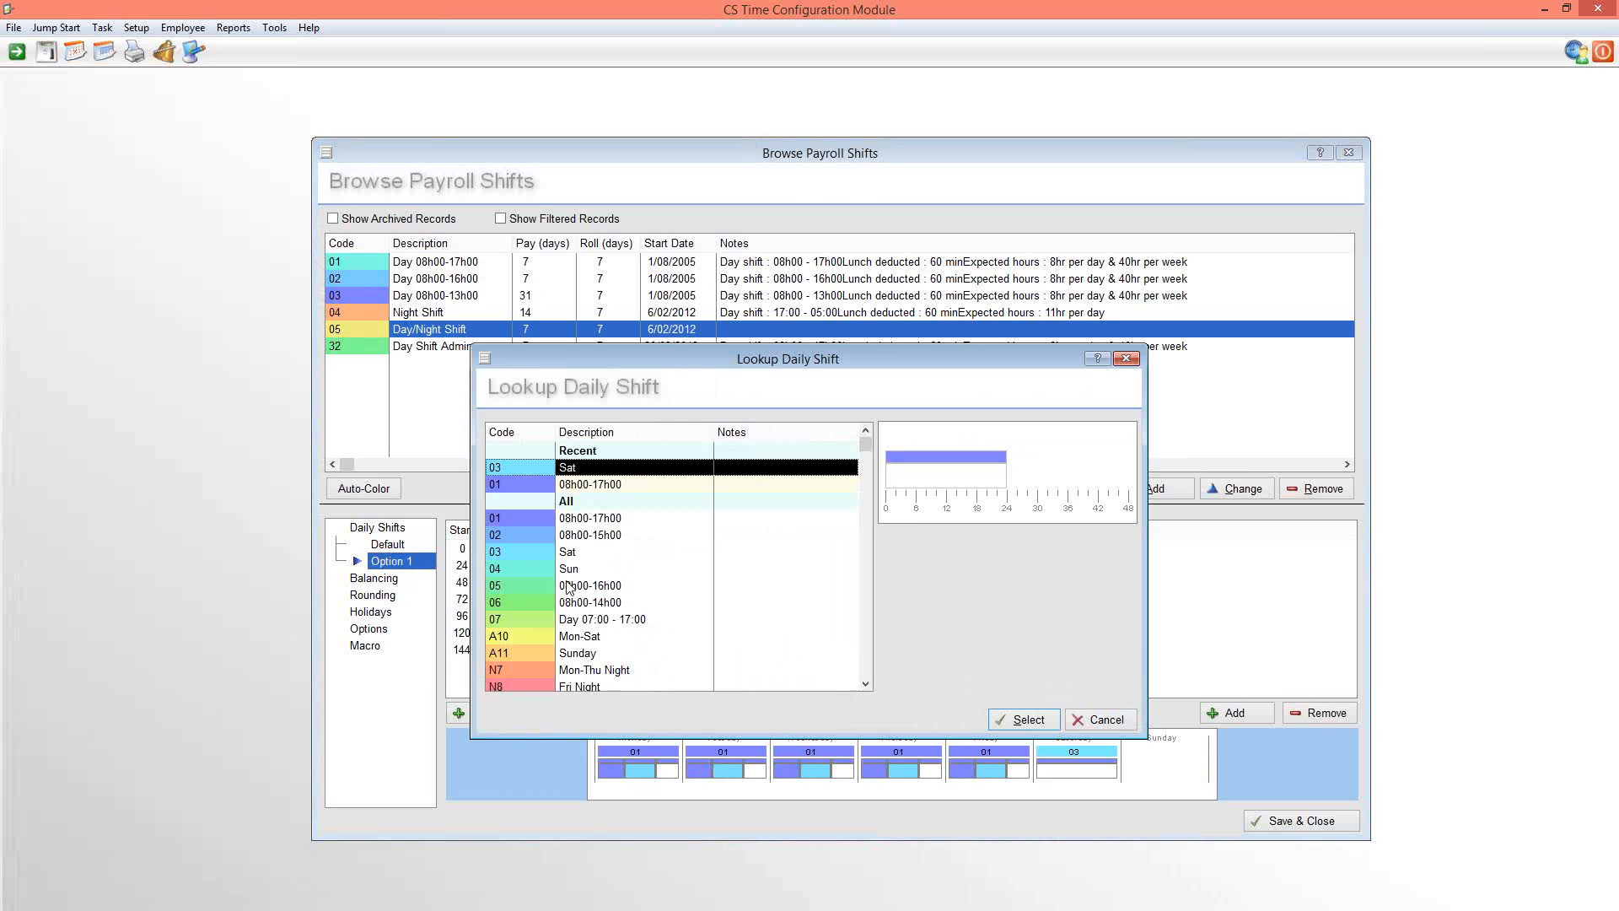
double_click(570, 570)
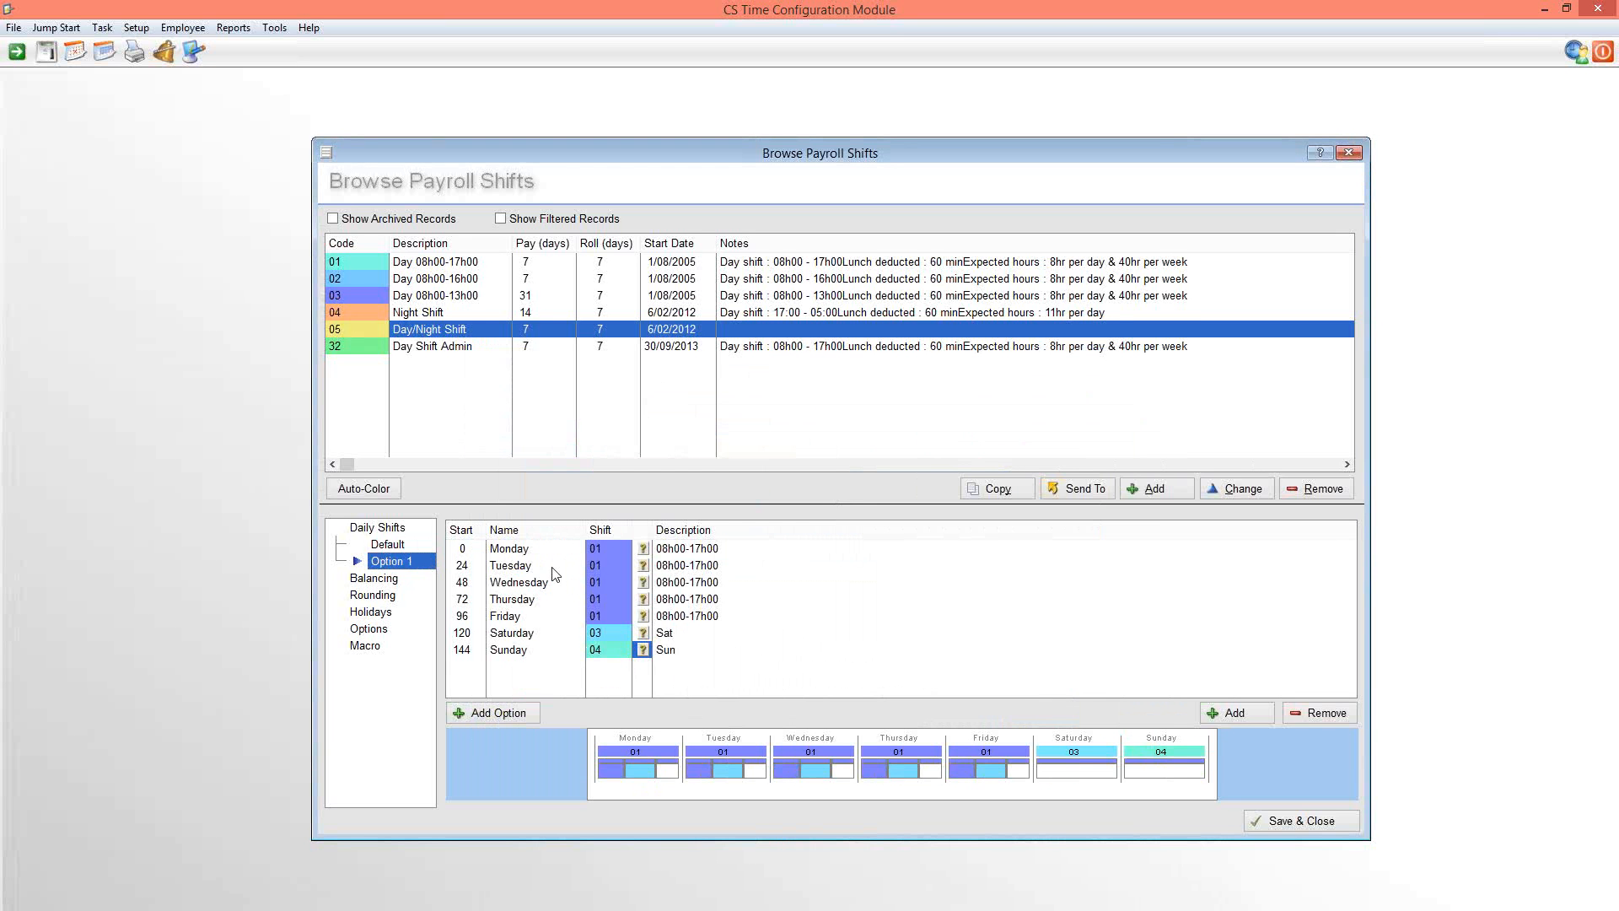
Review the Day/Night Shift's balancing, rounding, holidays, options and macro settings, and compare its Default and Option 1 weeks
left_click(379, 581)
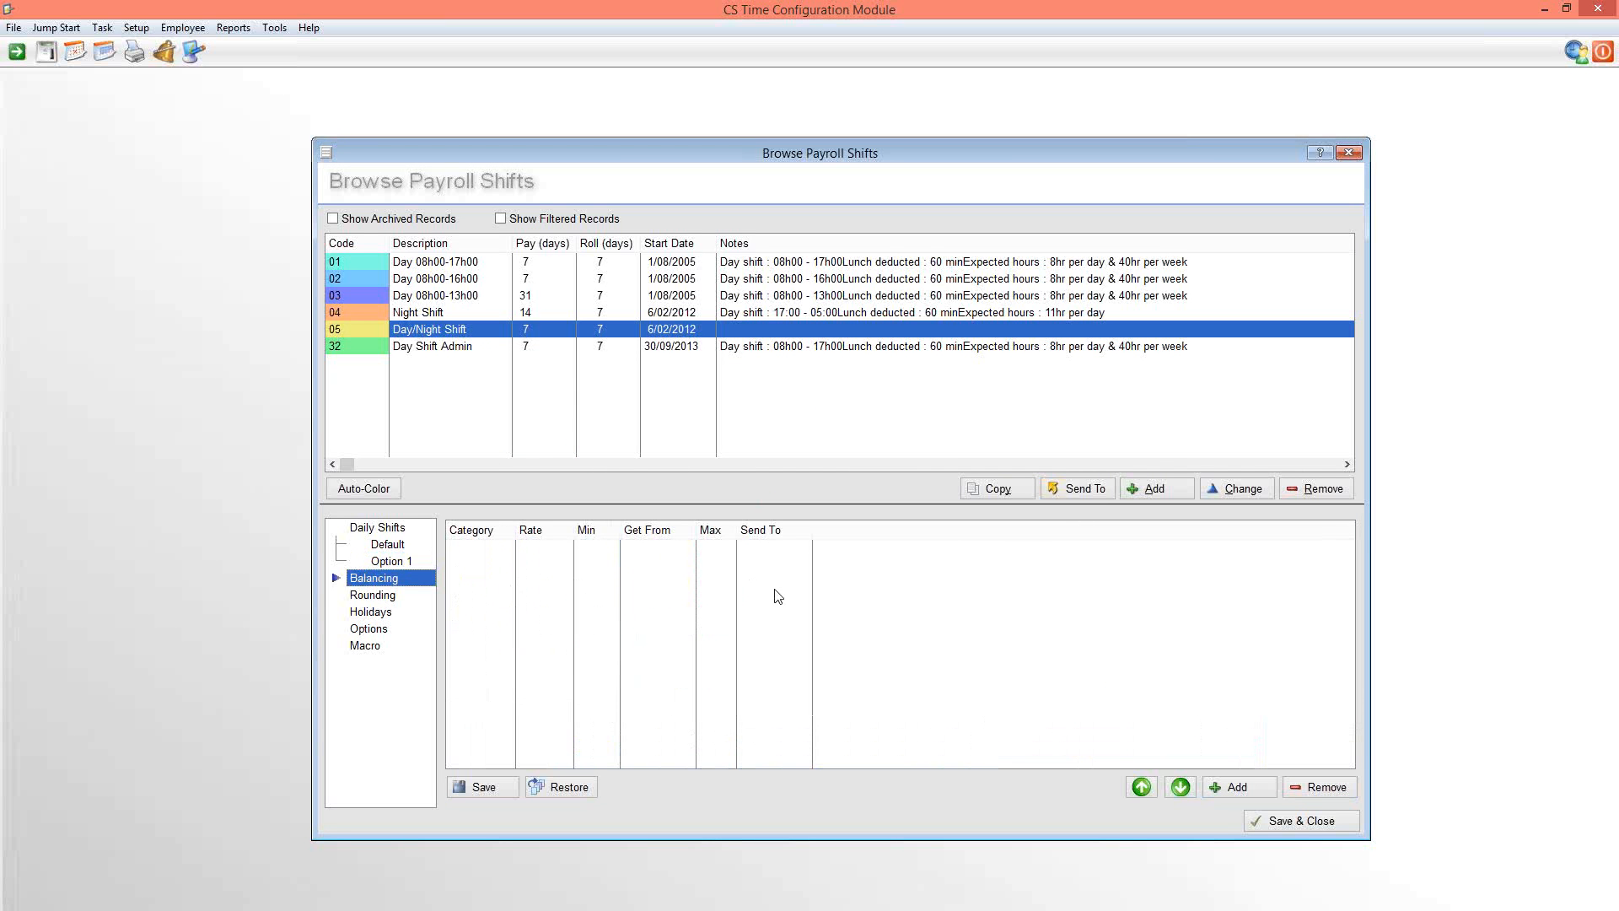
left_click(372, 596)
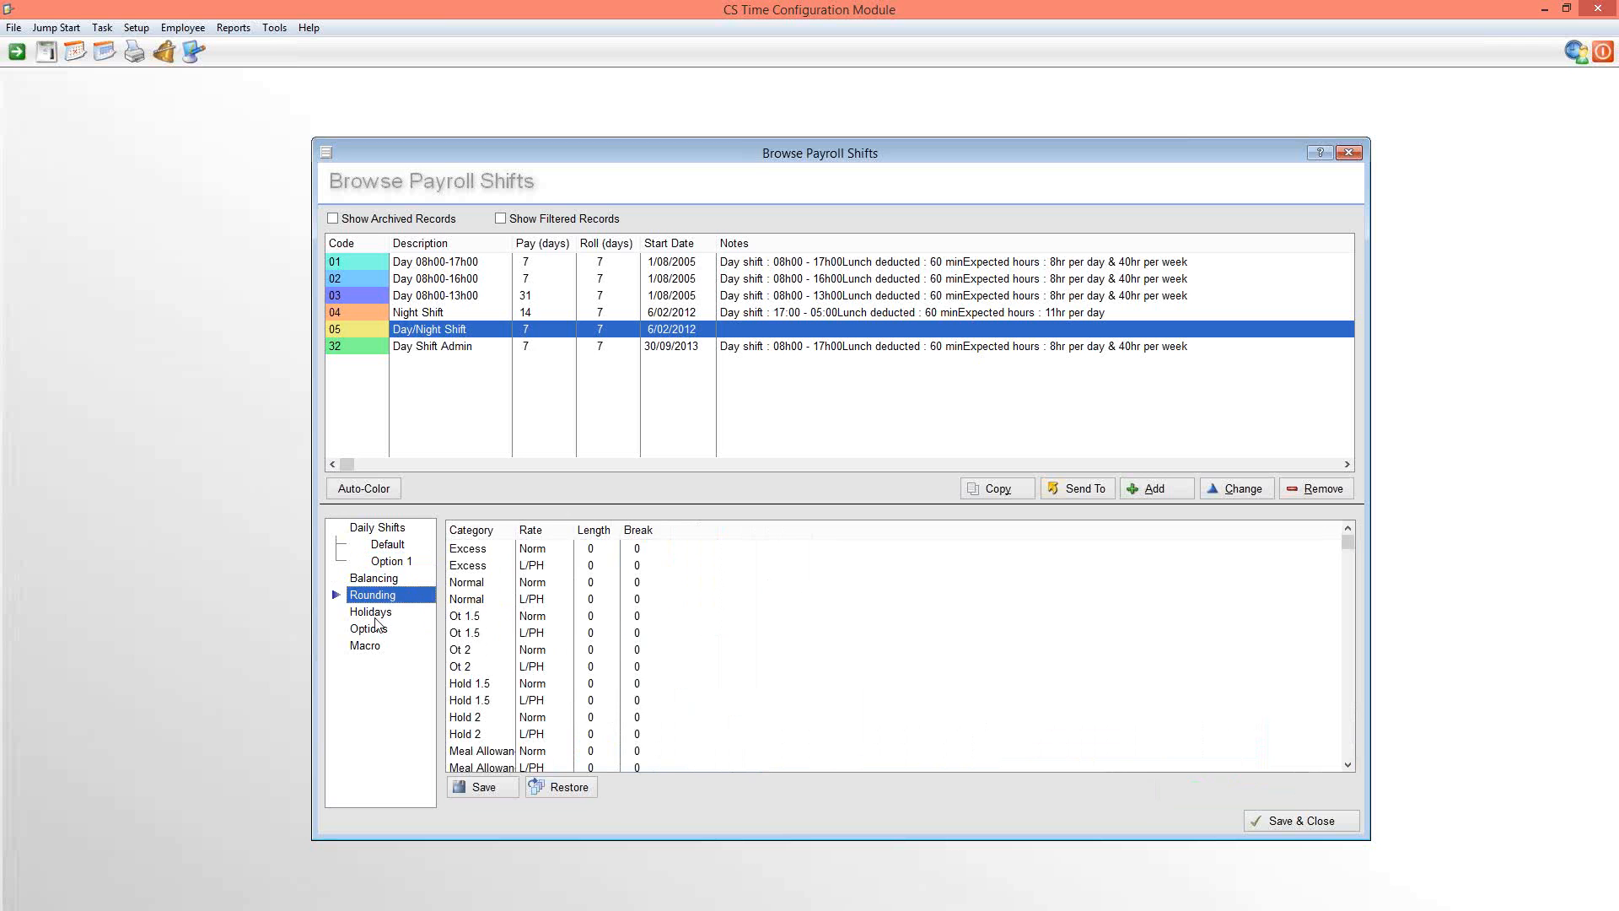
left_click(377, 614)
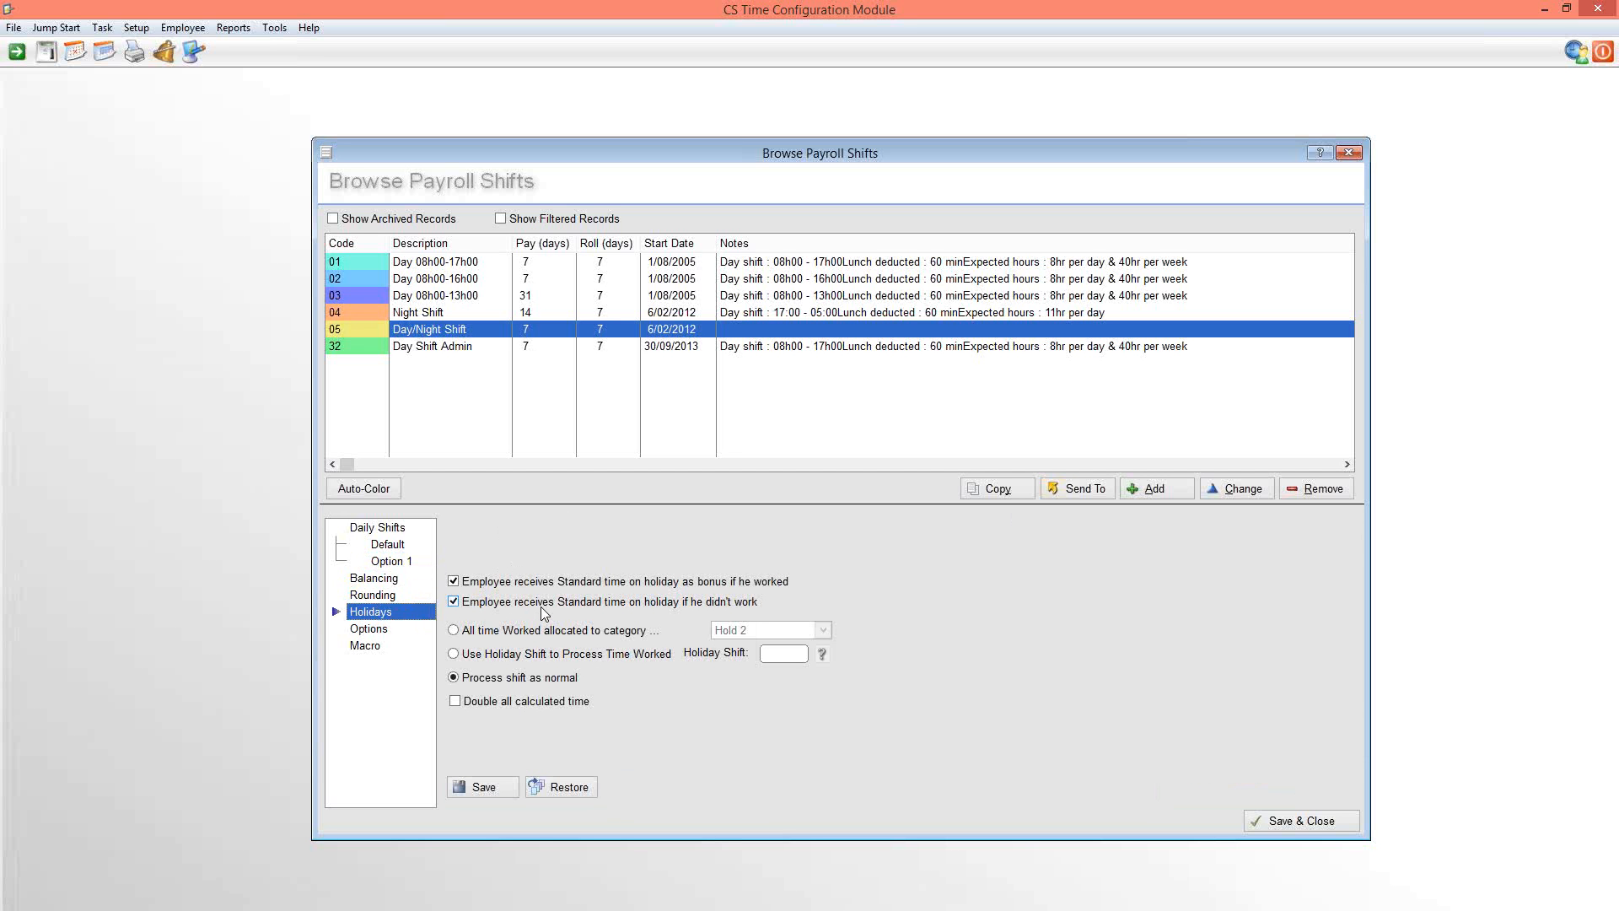
left_click(384, 631)
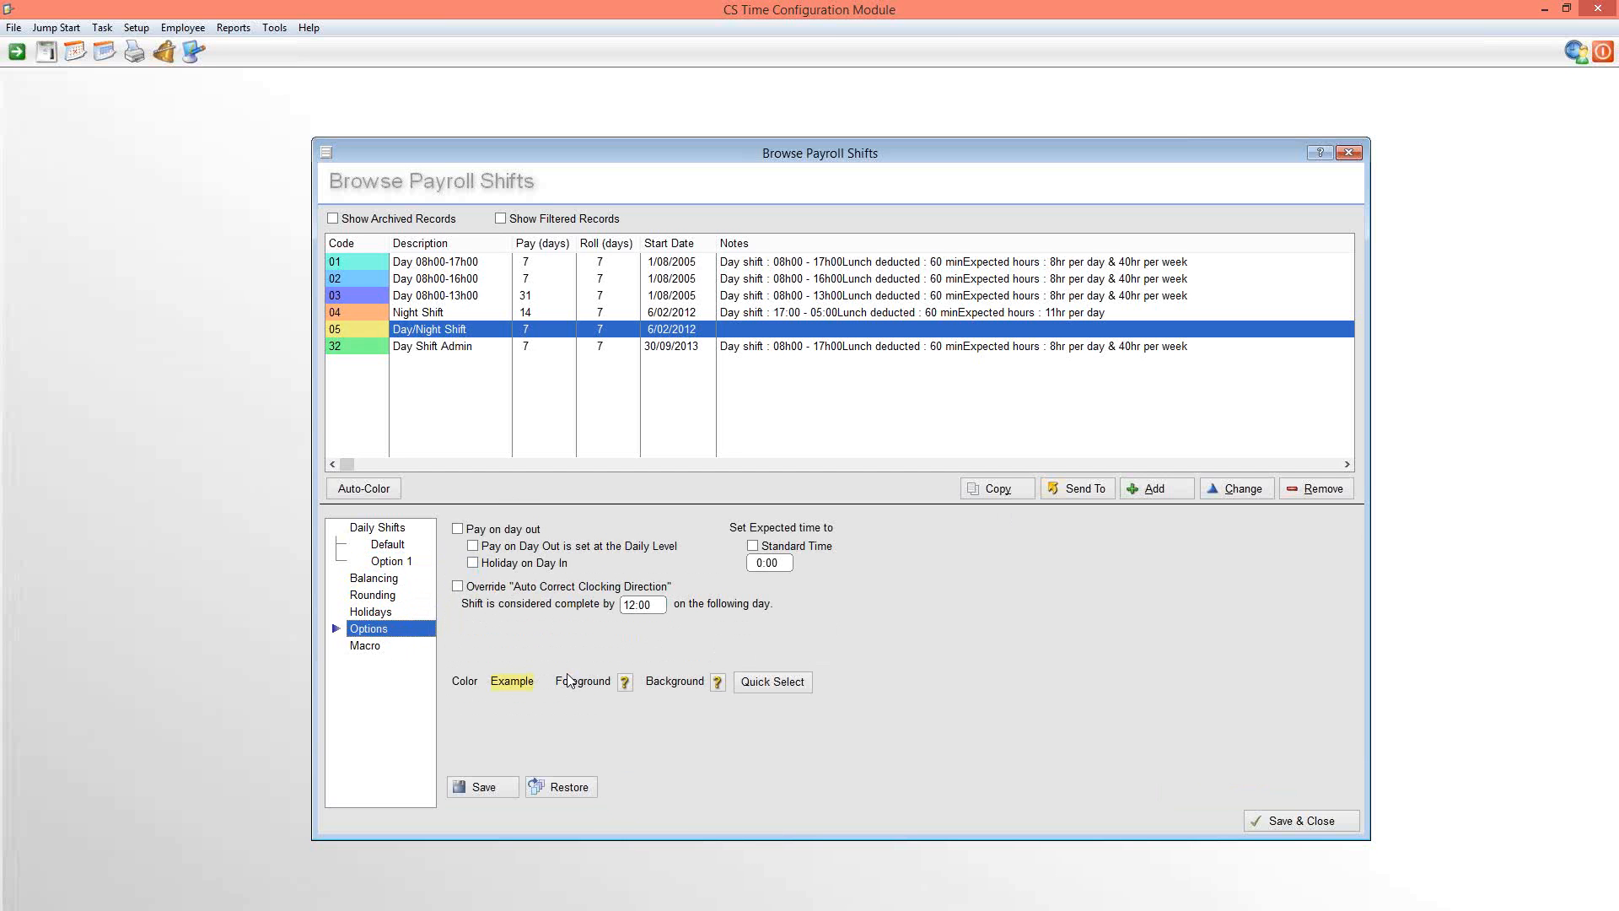
left_click(368, 646)
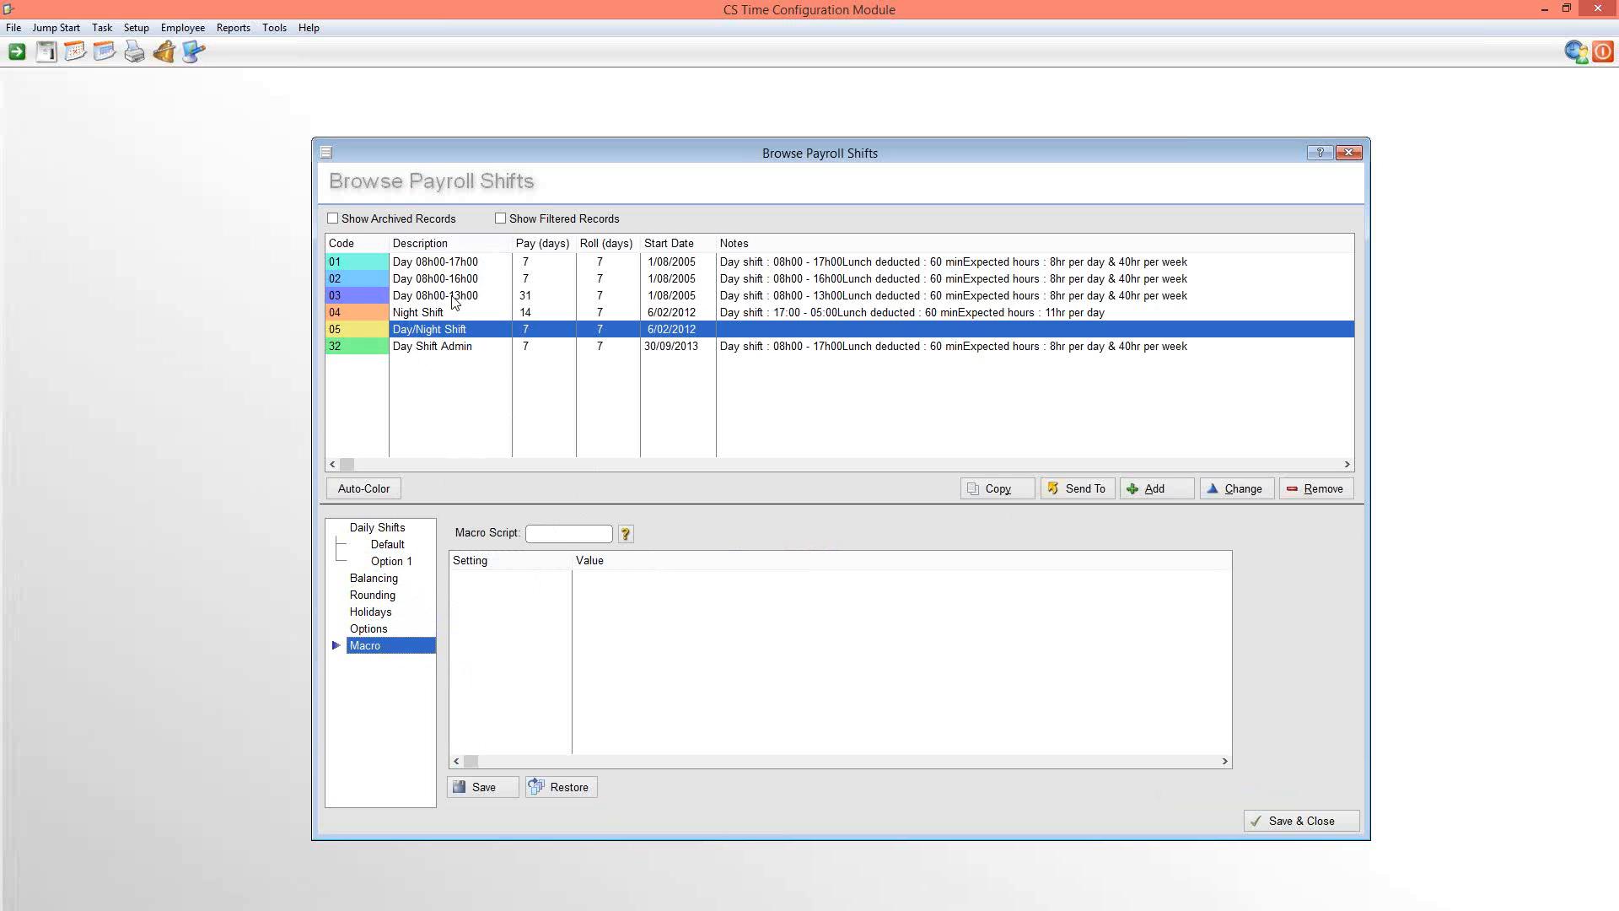
left_click(404, 546)
left_click(400, 561)
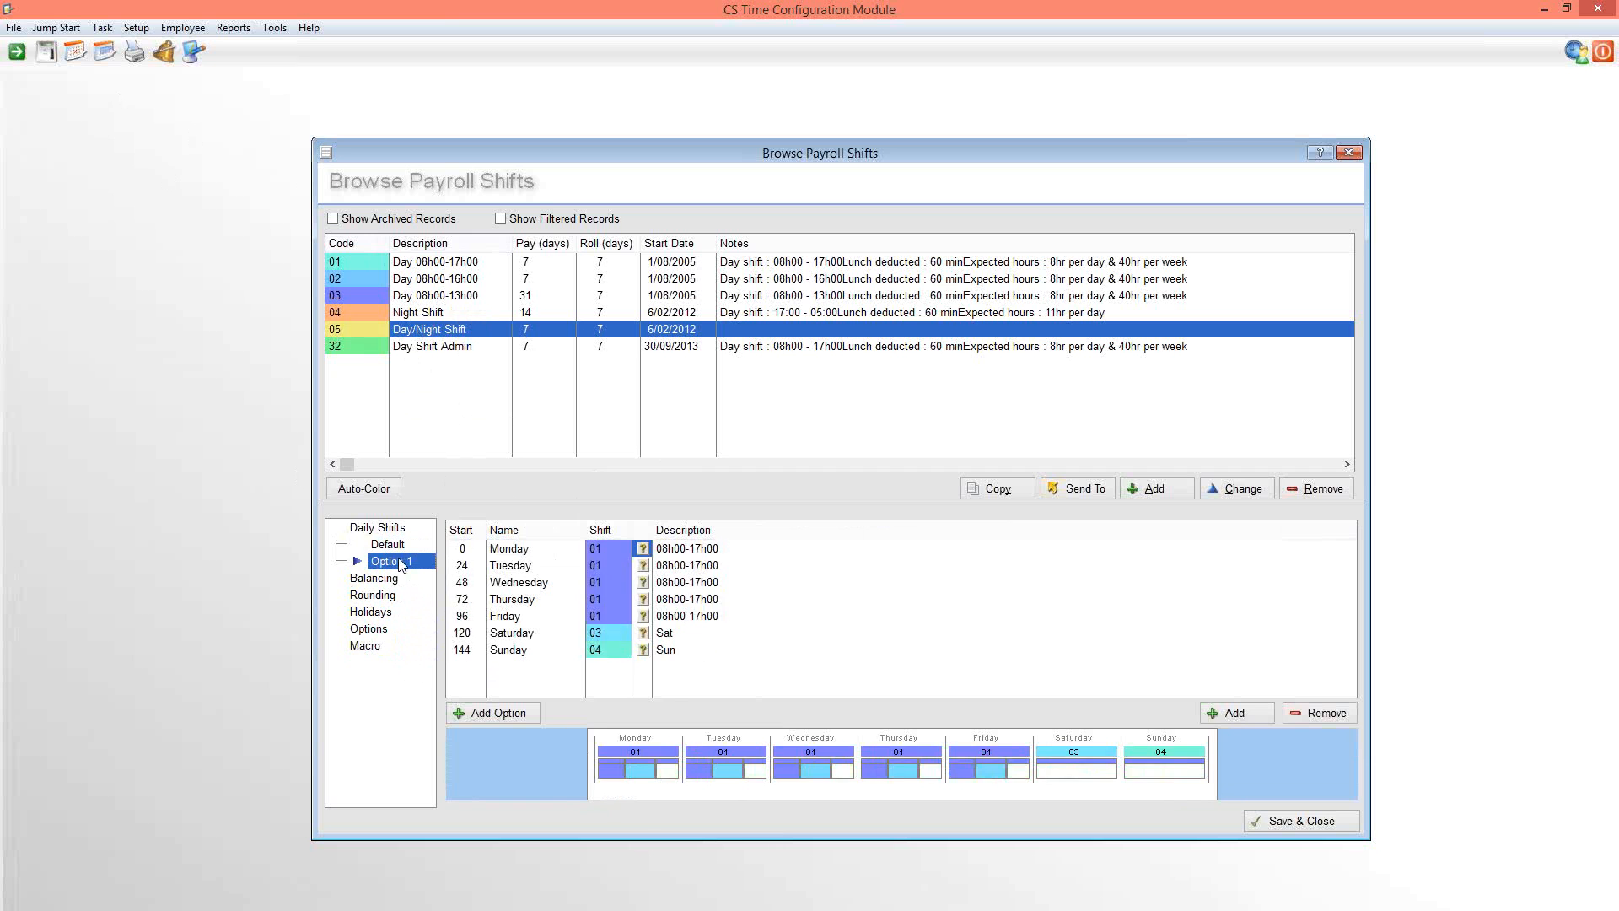
left_click(390, 546)
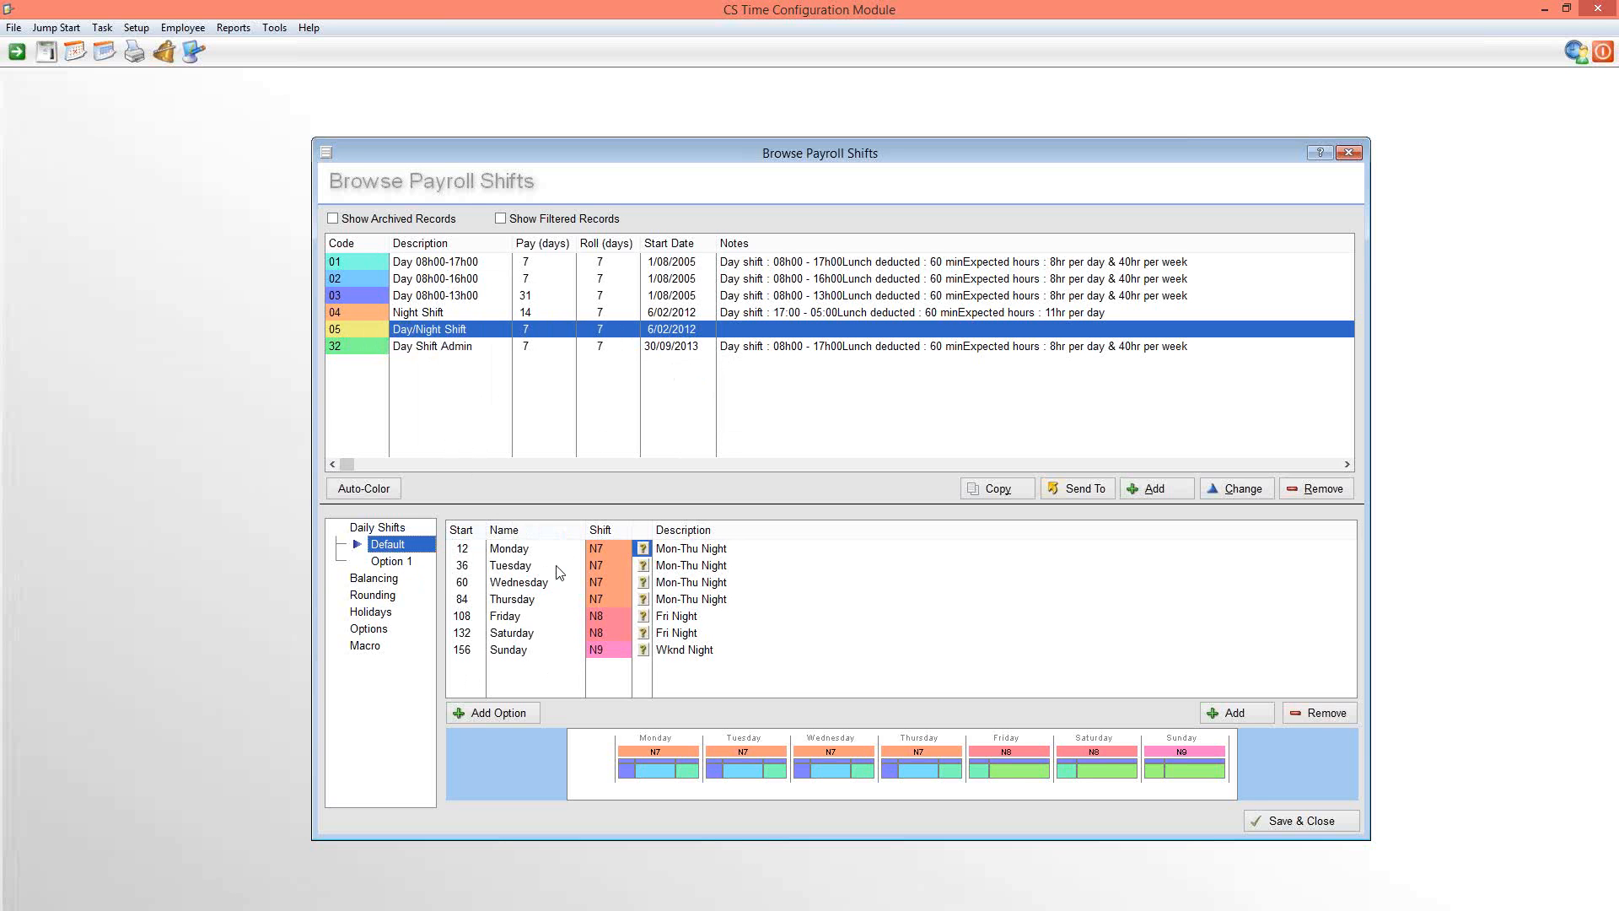
left_click(403, 562)
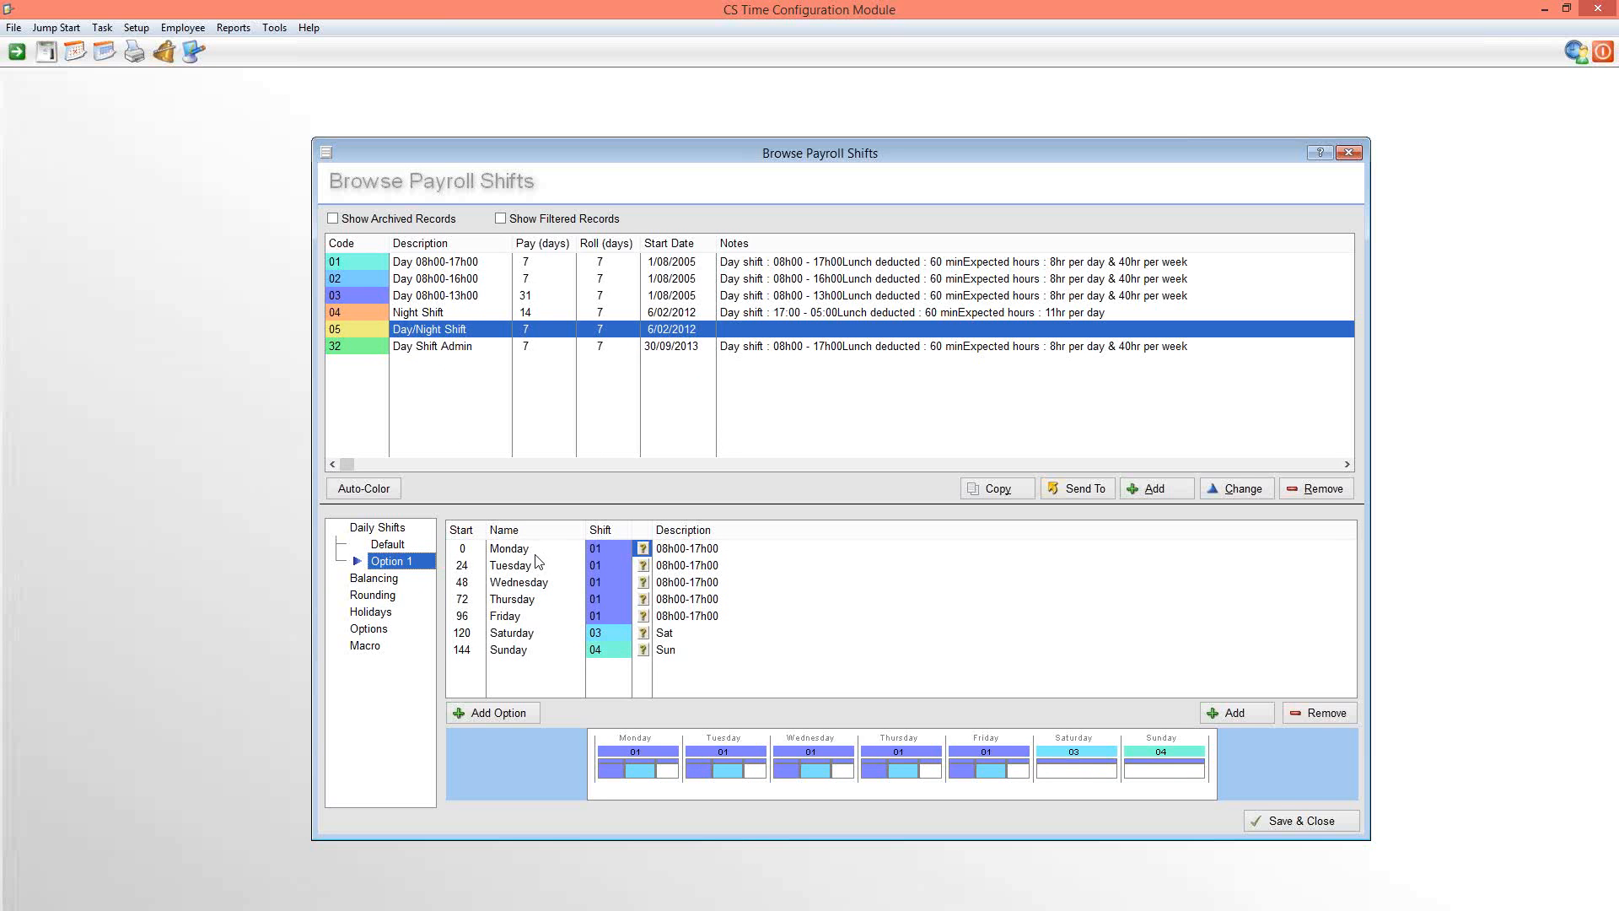
Examine the schedule, balancing, holiday and options settings of daily shift 01, and return to the Day/Night Shift's Default week
left_click(75, 52)
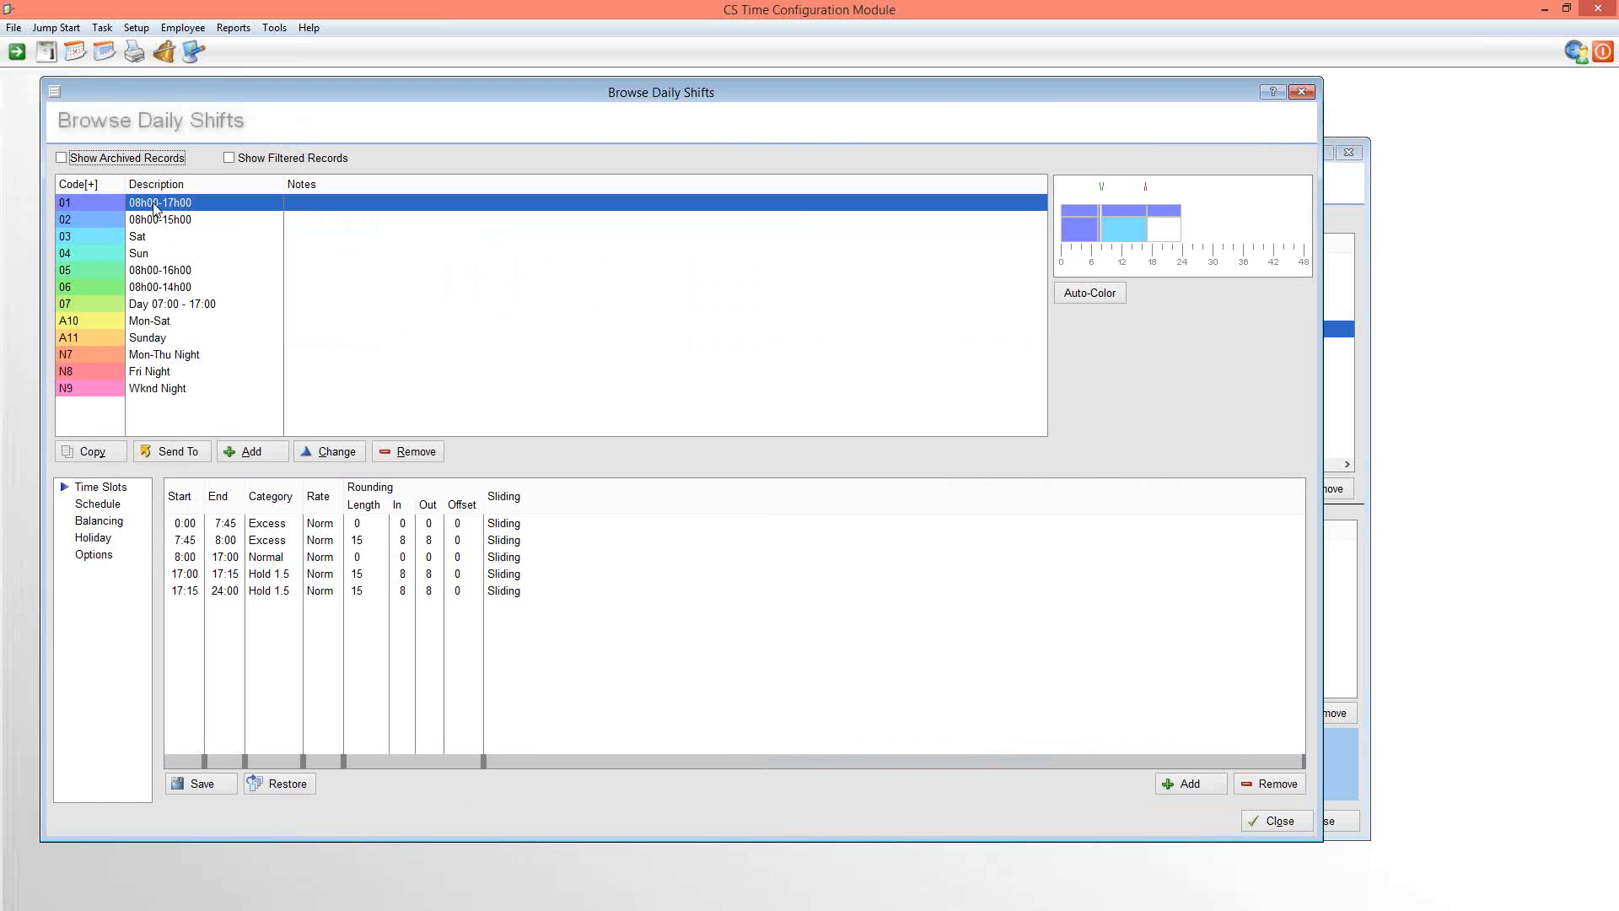
left_click(98, 505)
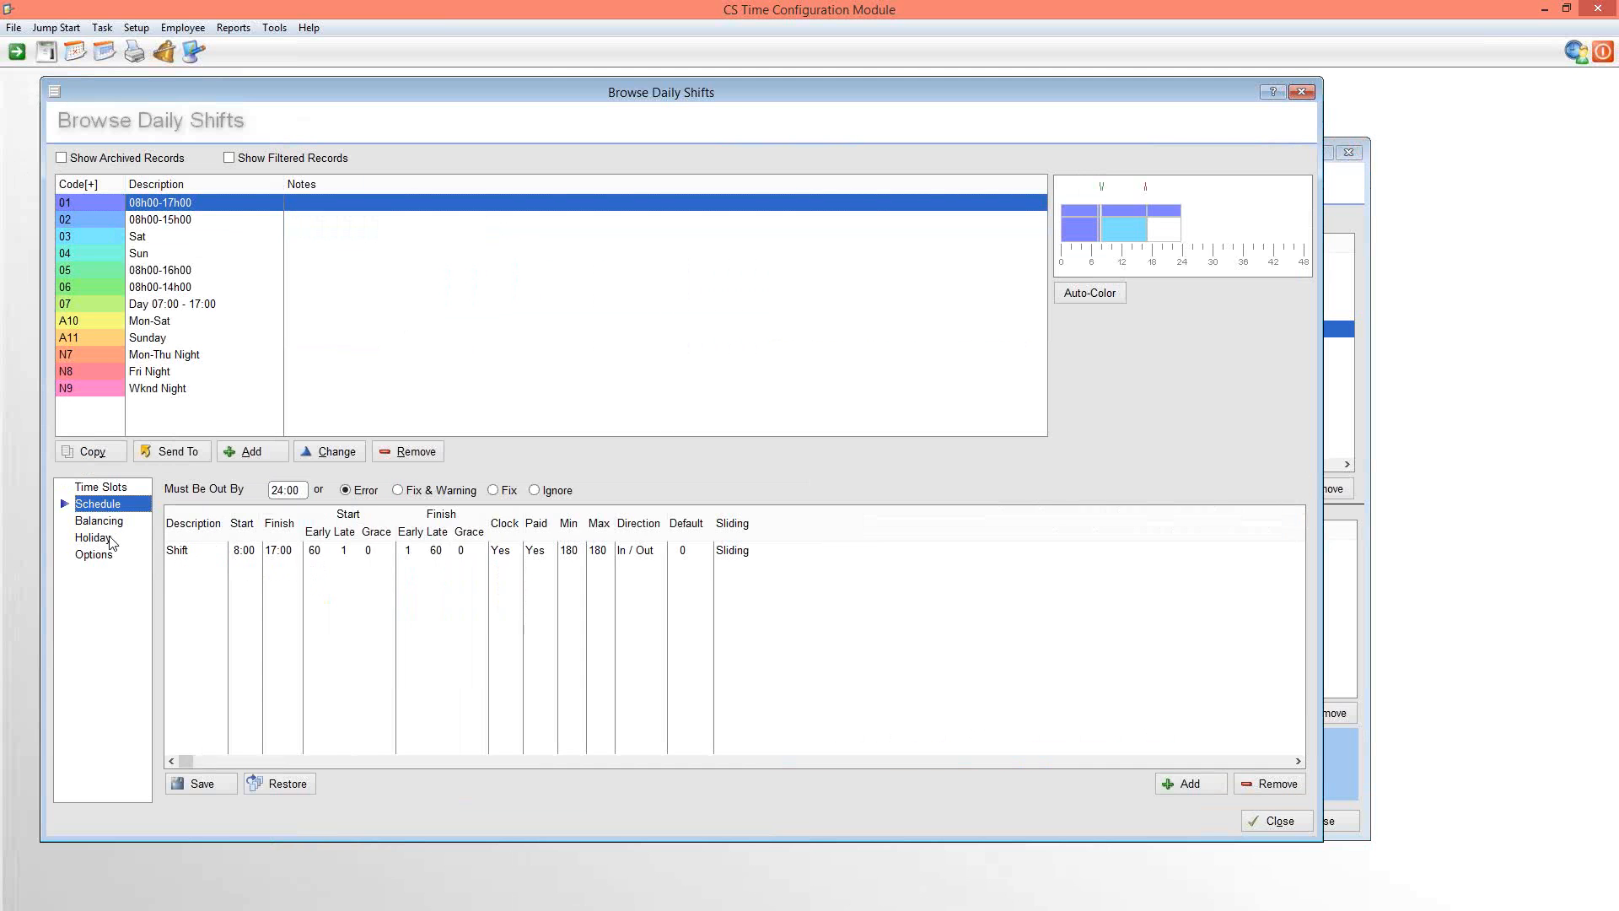
left_click(102, 523)
left_click(99, 543)
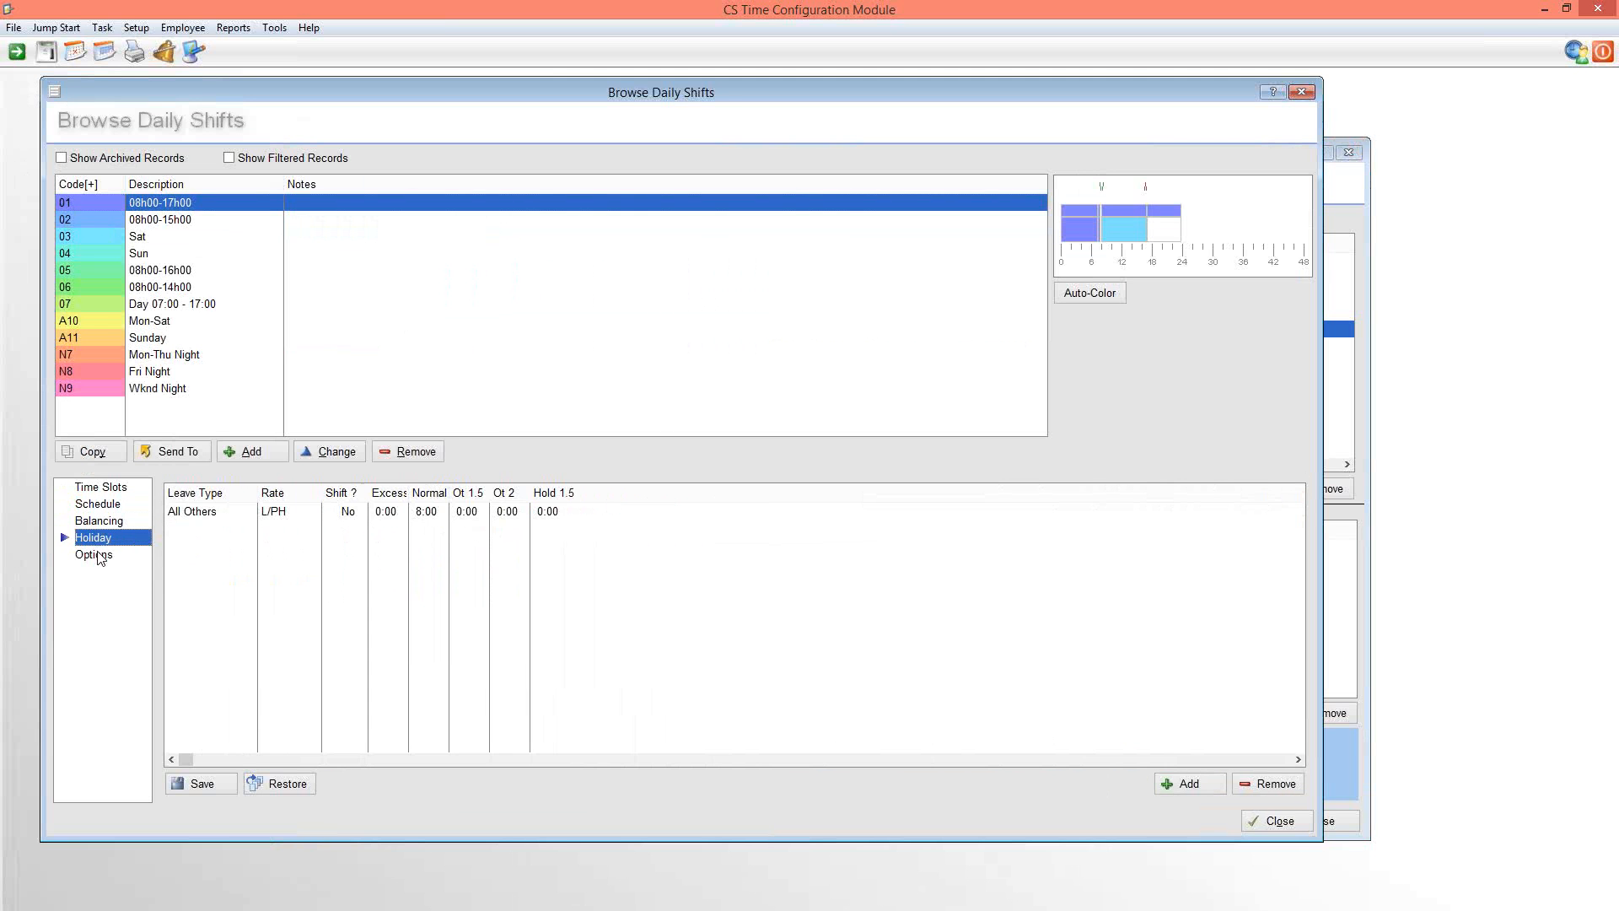
left_click(99, 557)
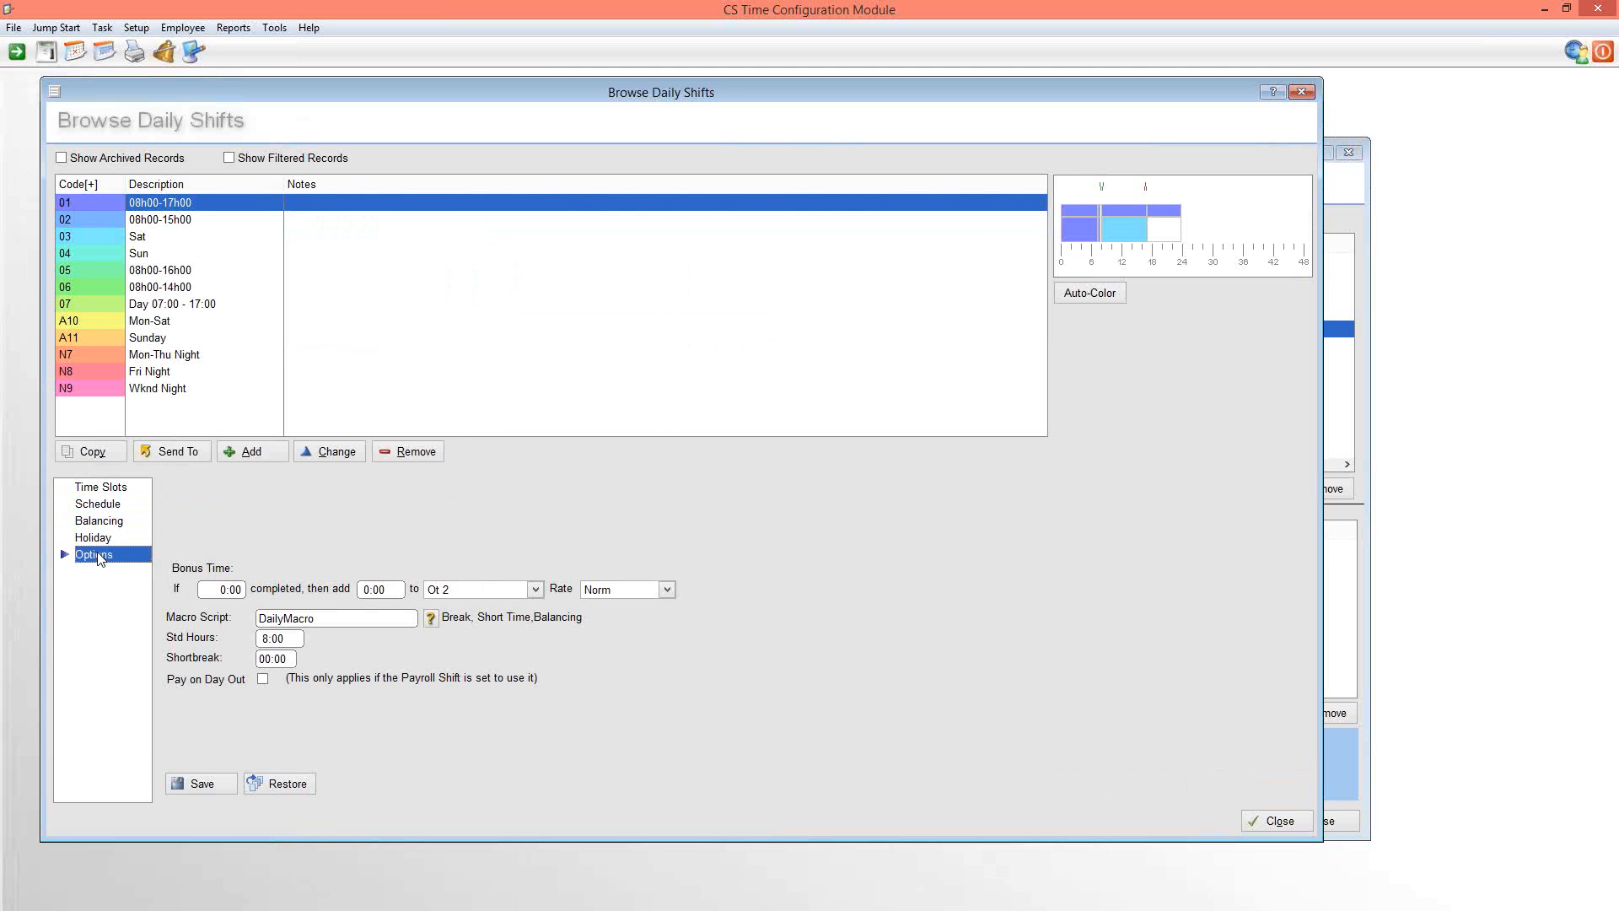
left_click(1274, 822)
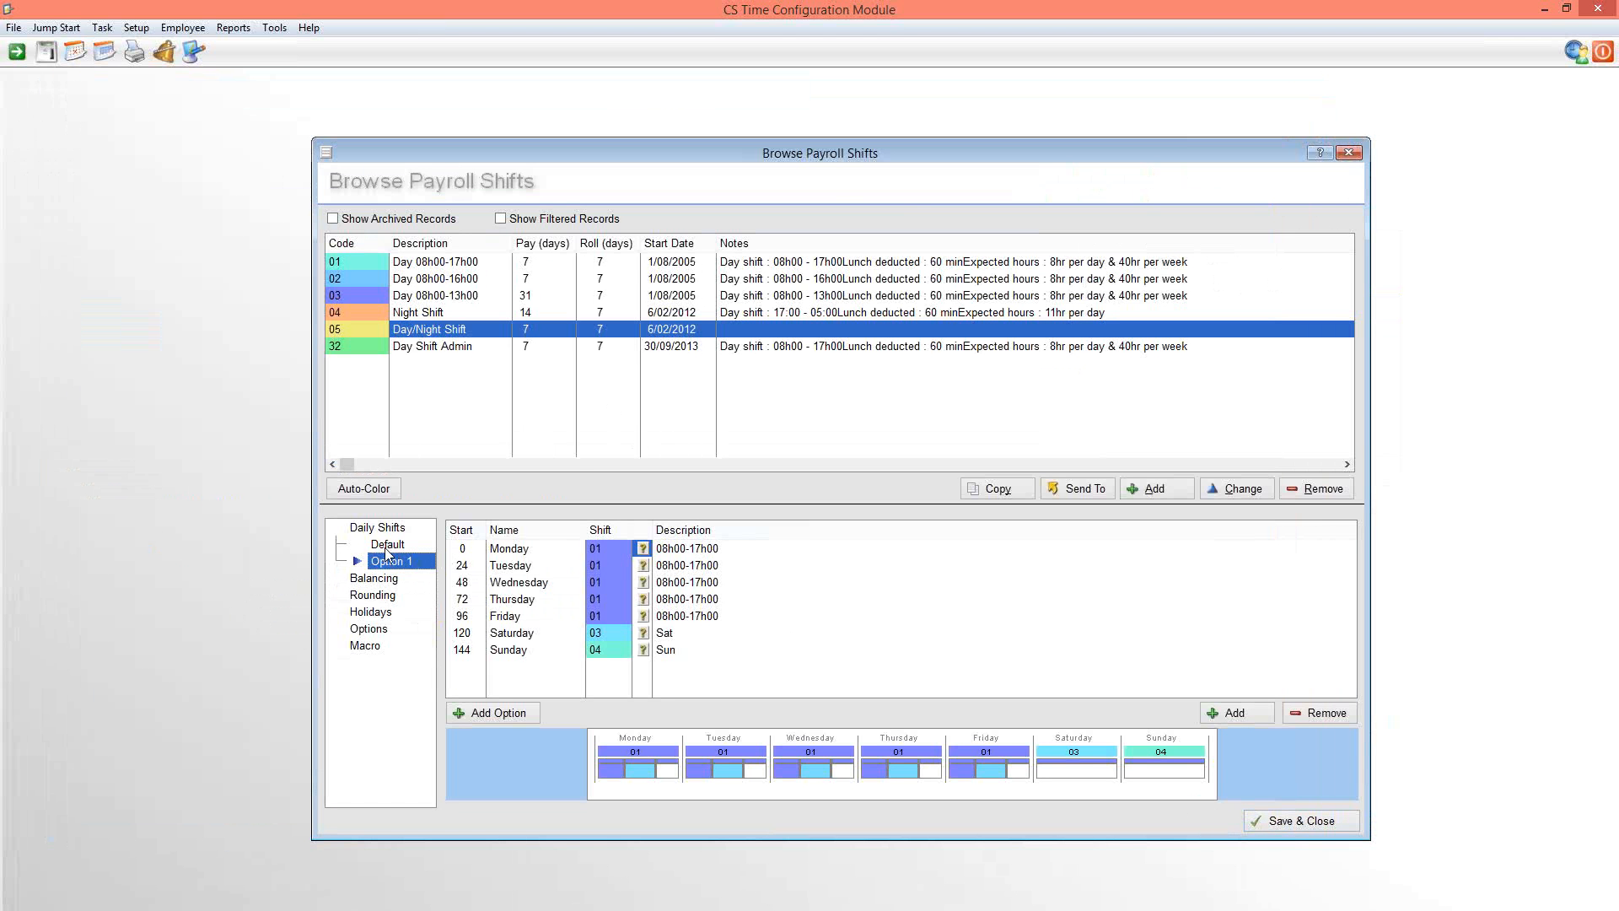
left_click(388, 546)
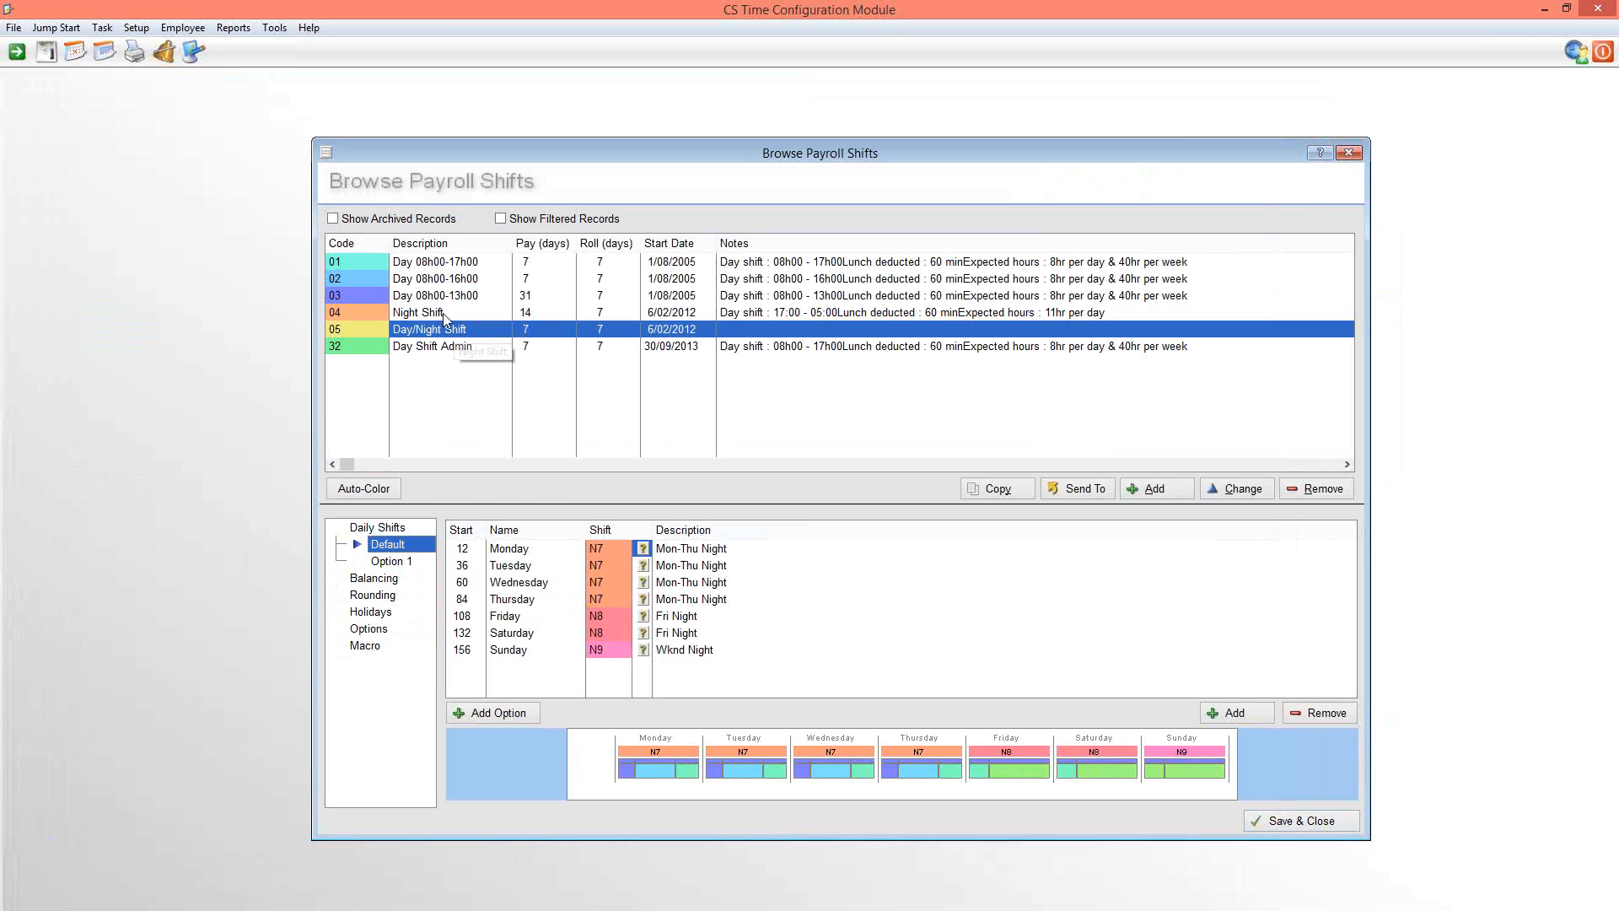
Add a '1 Day' week option to the daily shifts of payroll shift 01 (Day 08h00-17h00)
left_click(444, 265)
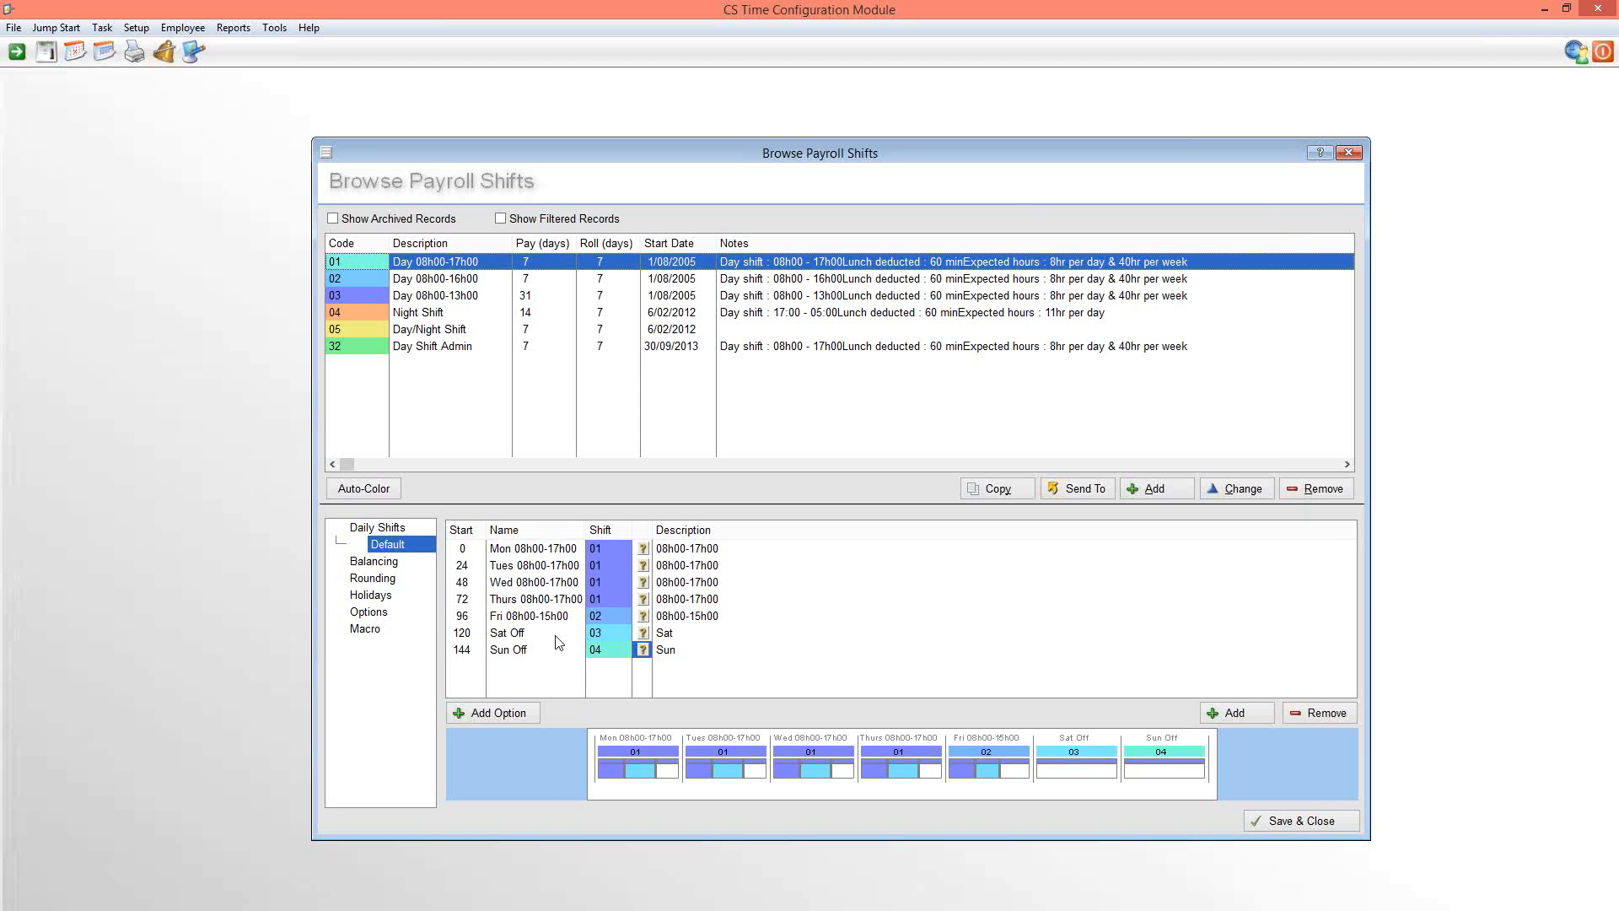
left_click(395, 545)
left_click(518, 718)
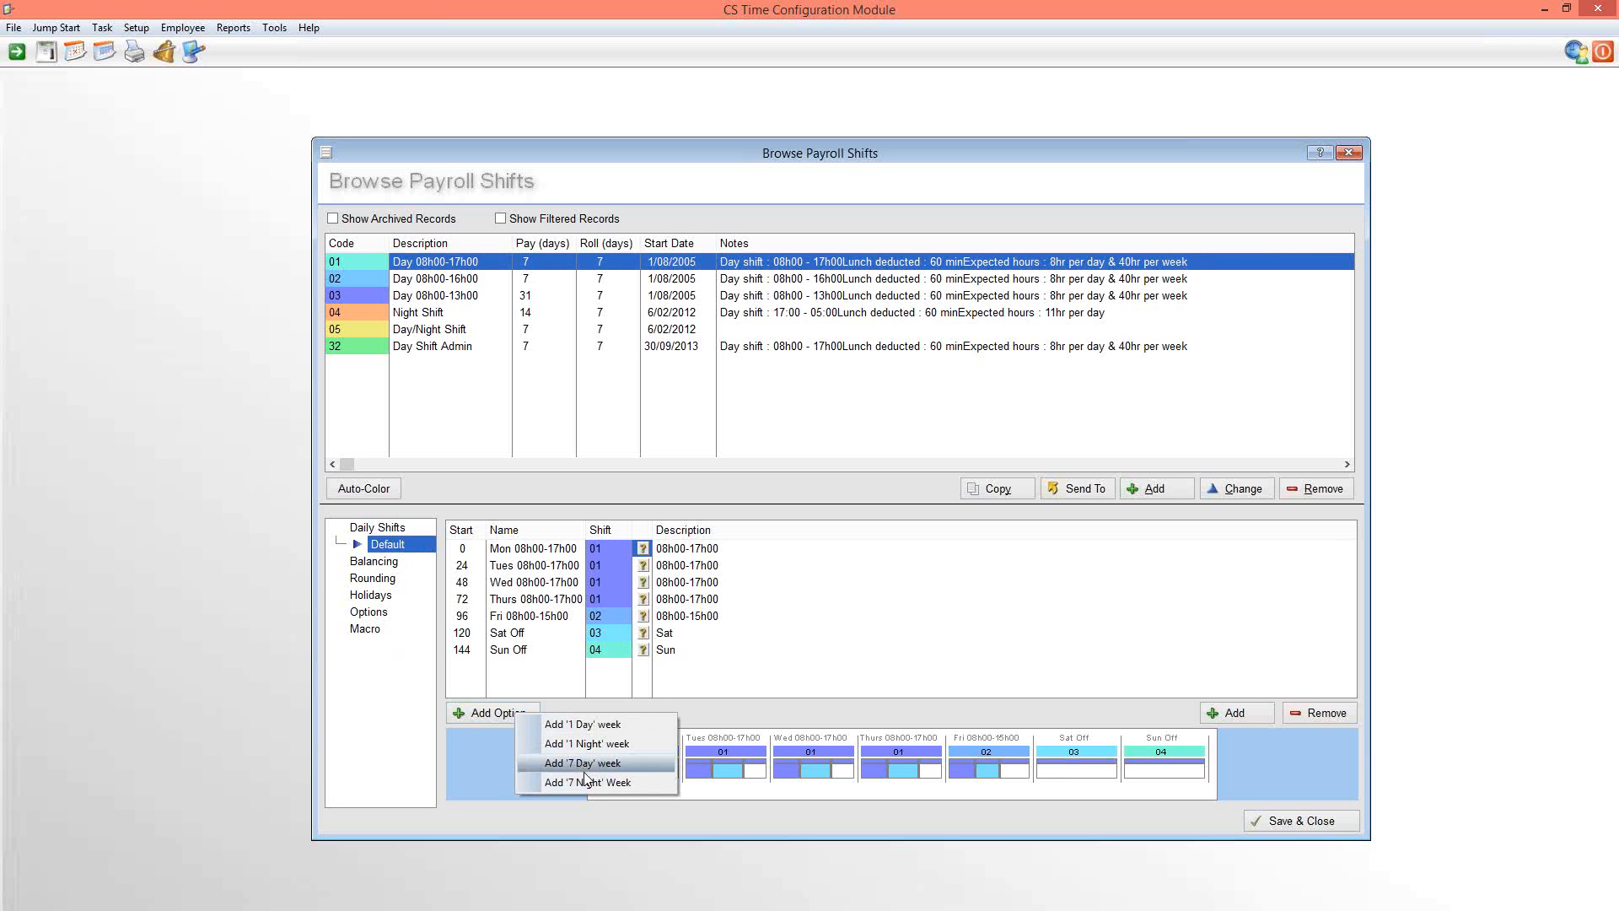
left_click(595, 723)
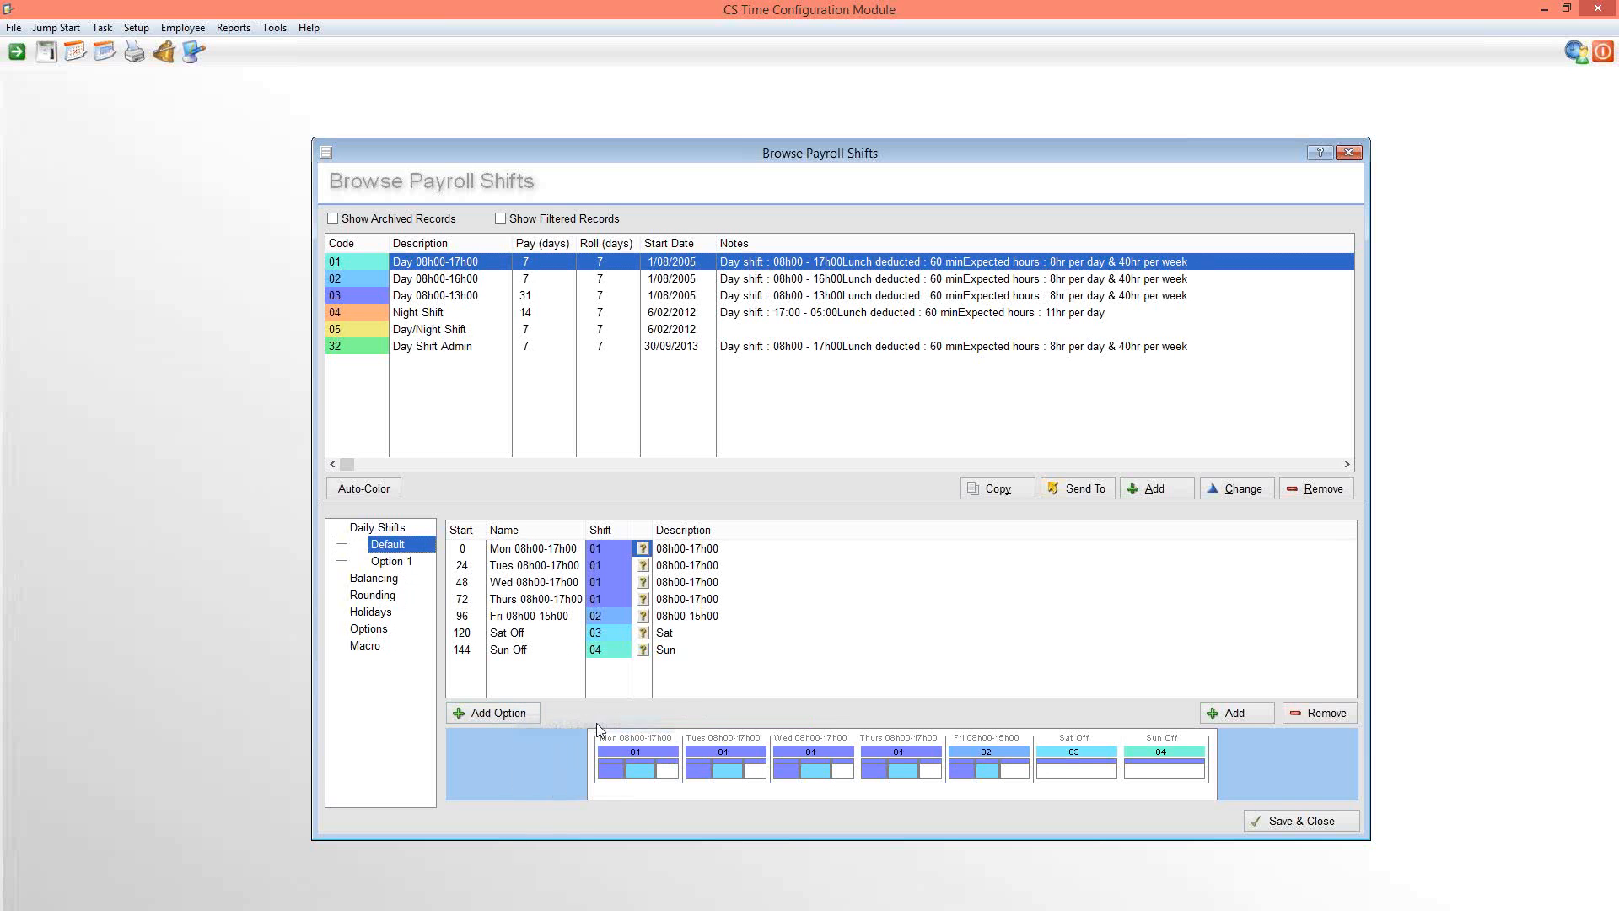
Set the start of Option 1's day in payroll shift 01 to 120 and name it 'Saturday worked'
left_click(399, 563)
left_click(402, 545)
left_click(461, 637)
left_click(403, 563)
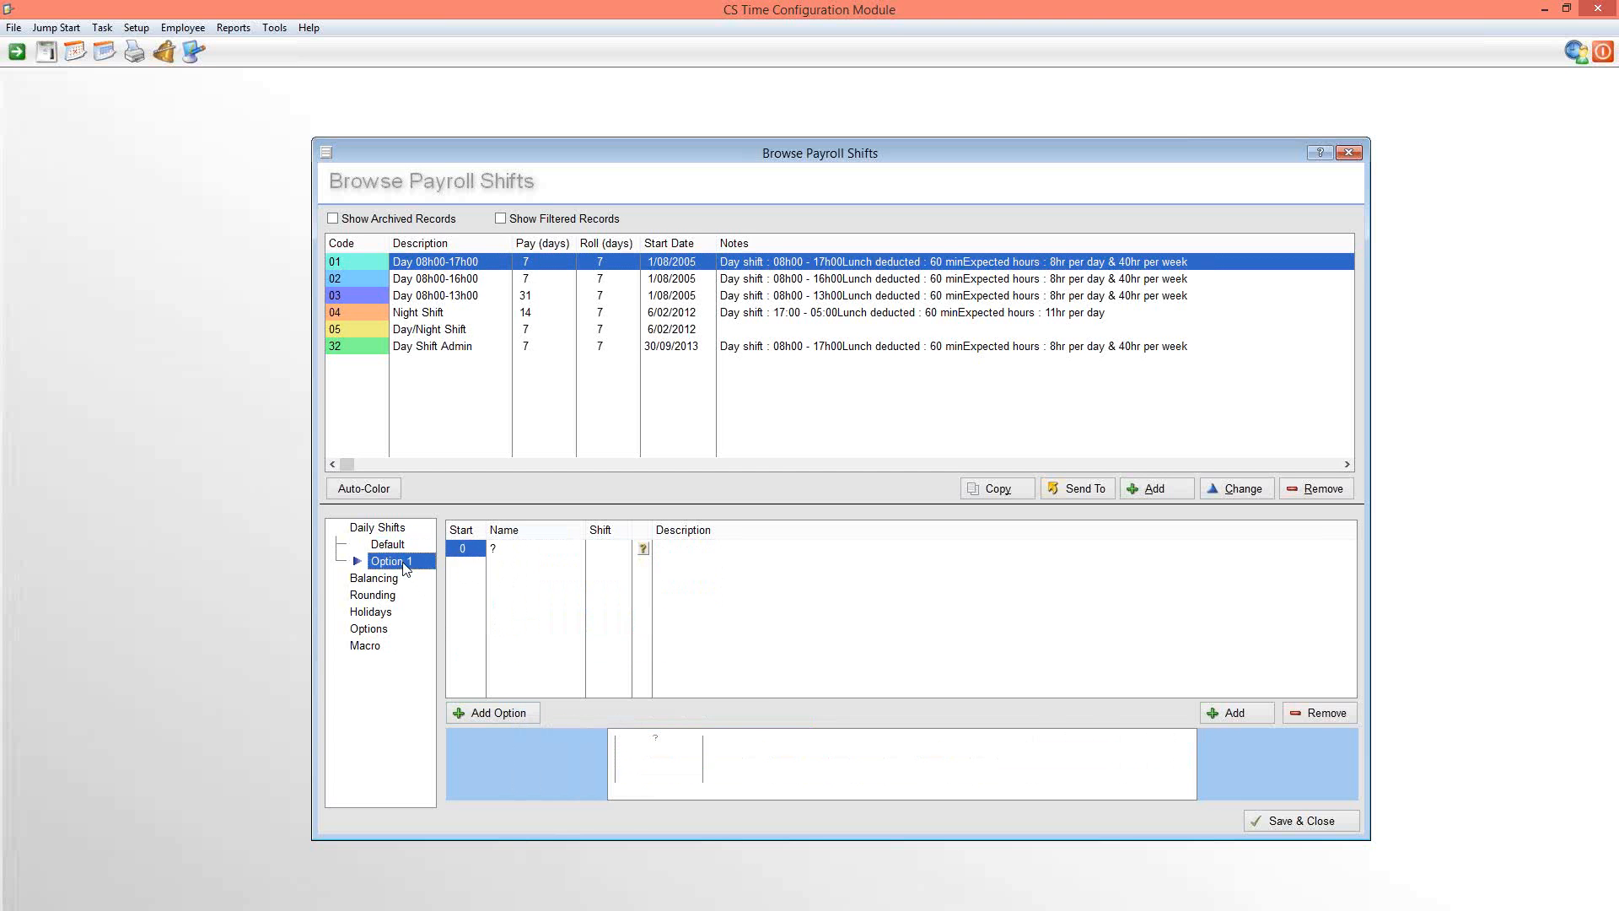
type("120")
key("Return")
key("Tab")
type("Satur")
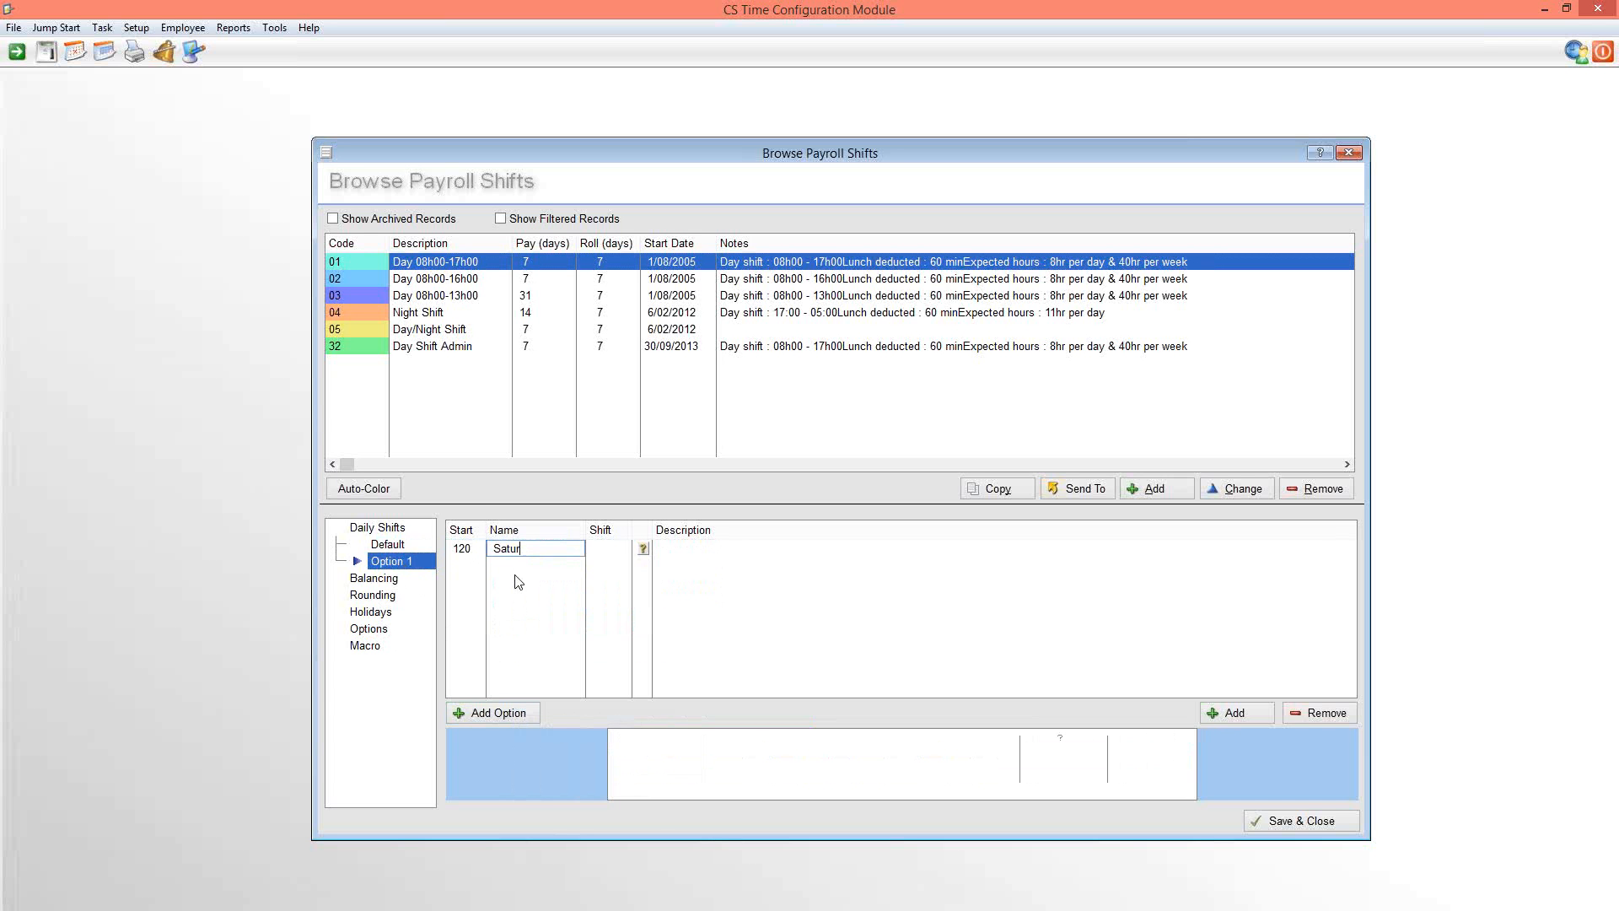
type("day worked")
key("Return")
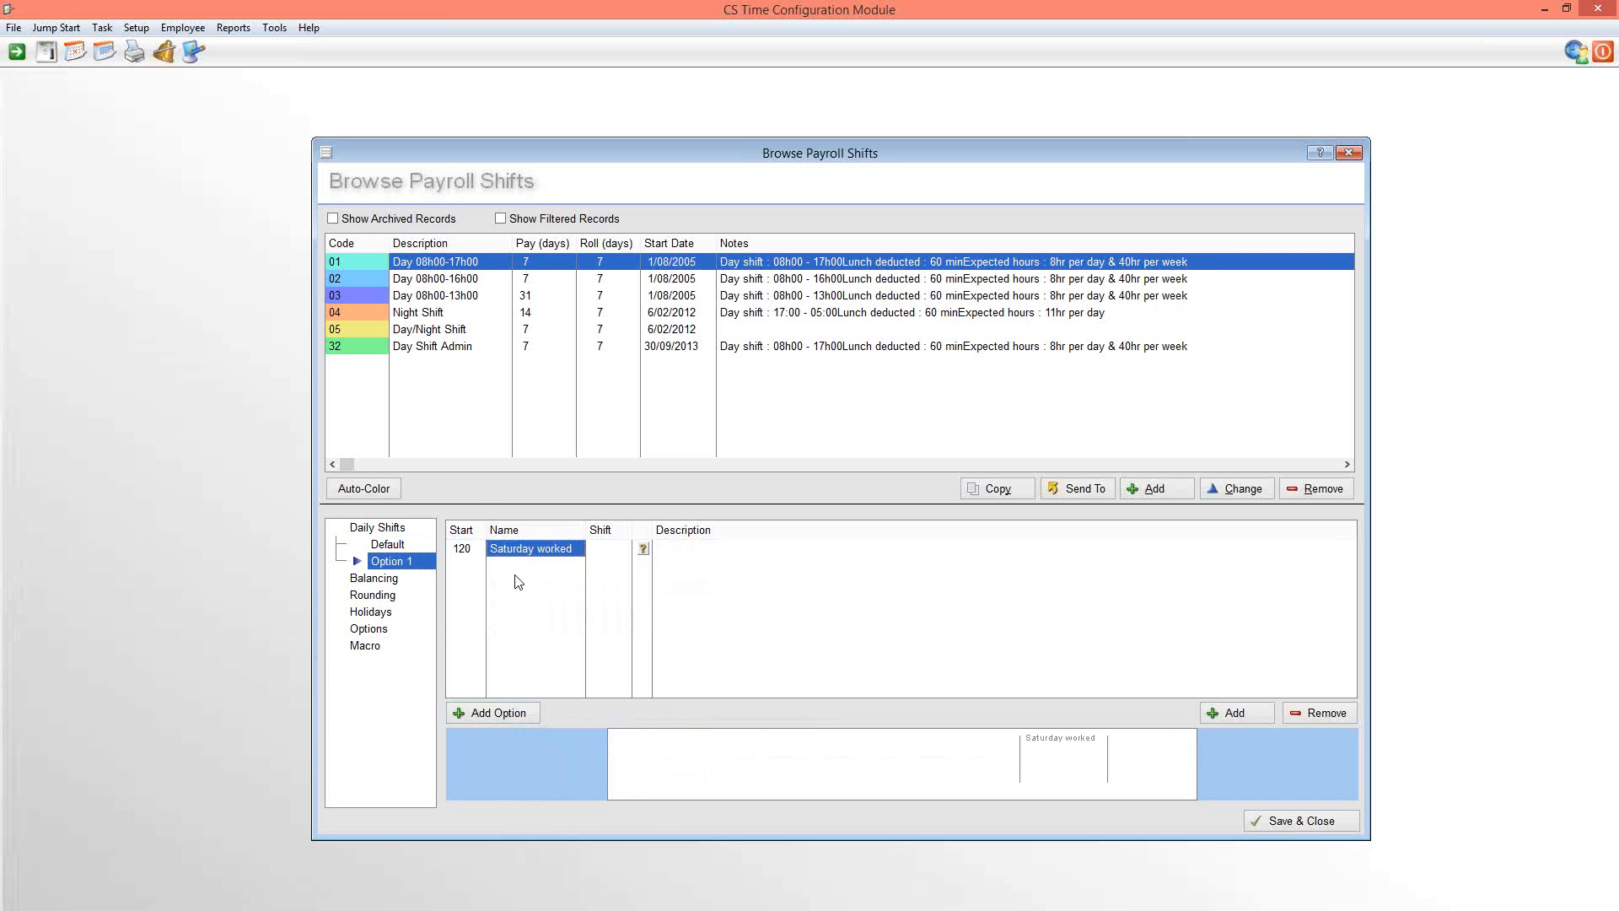
Add a second day to Option 1 and name it 'Sunday worked'
left_click(1235, 712)
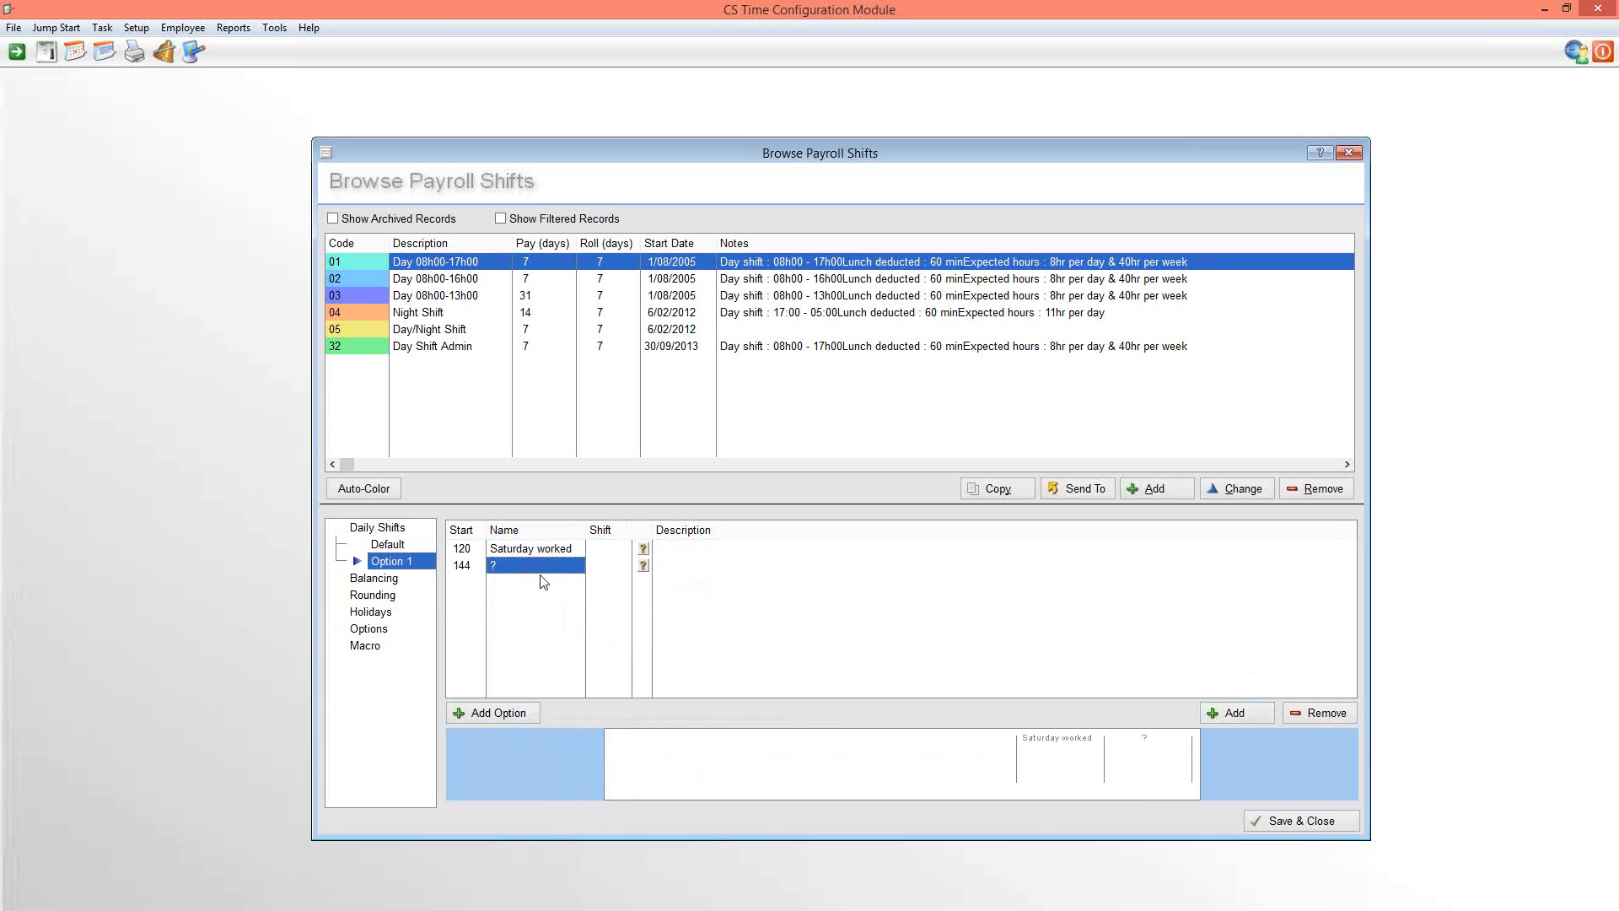
type("Sunday worked")
key("Return")
Assign daily shift 01 (08h00-17h00) to 'Saturday worked' and daily shift 02 (08h00-15h00) to 'Sunday worked' in Option 1
left_click(1212, 711)
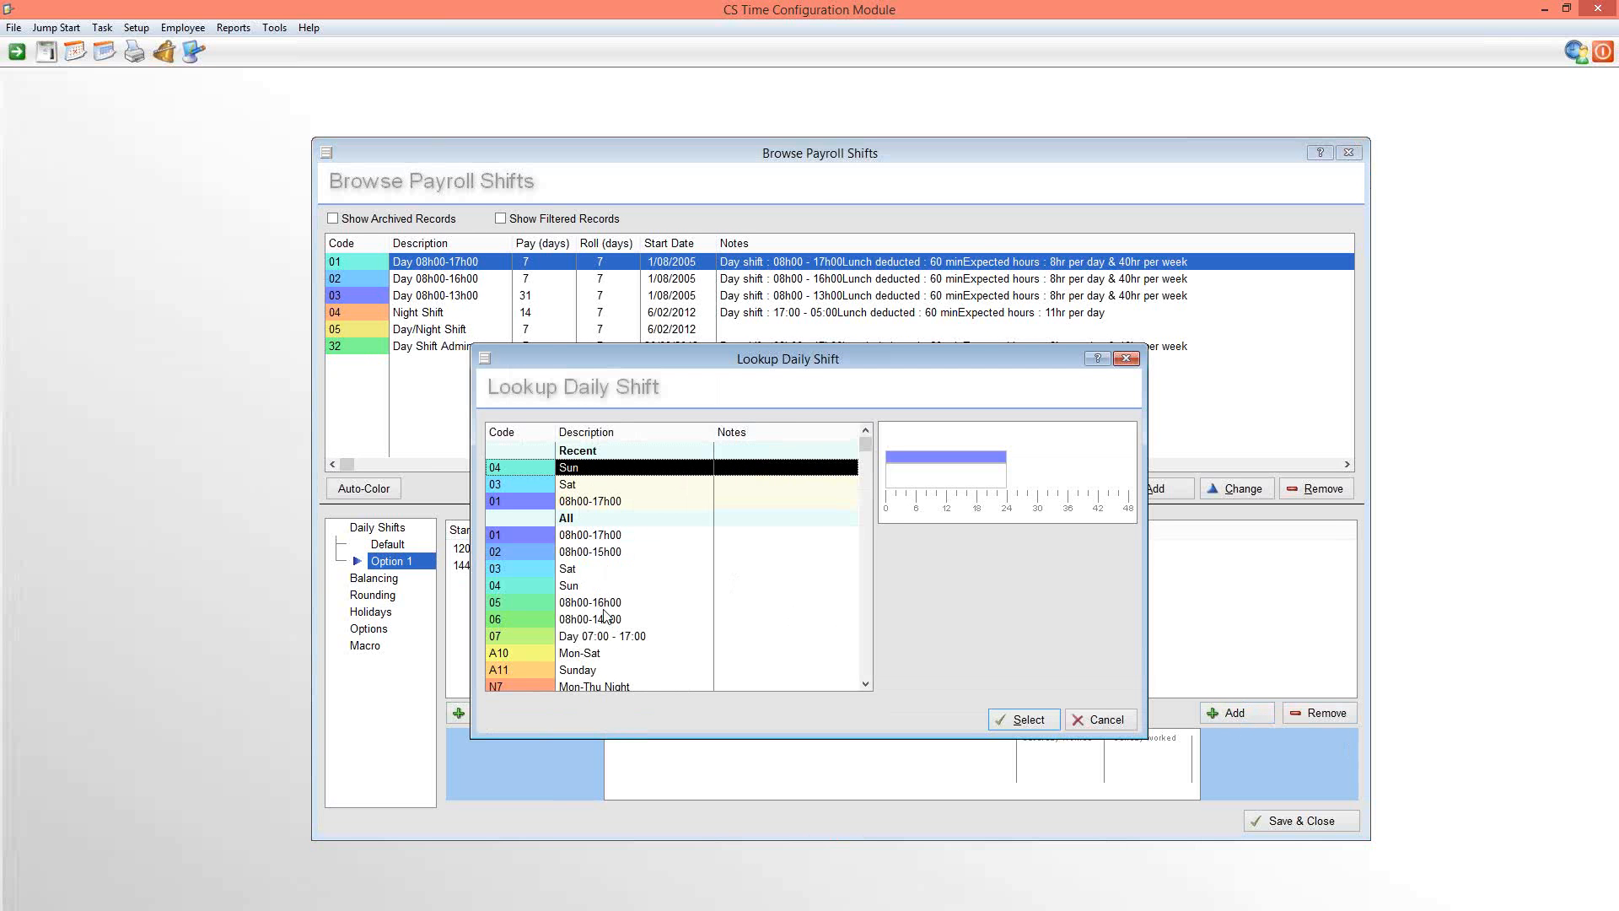
double_click(596, 536)
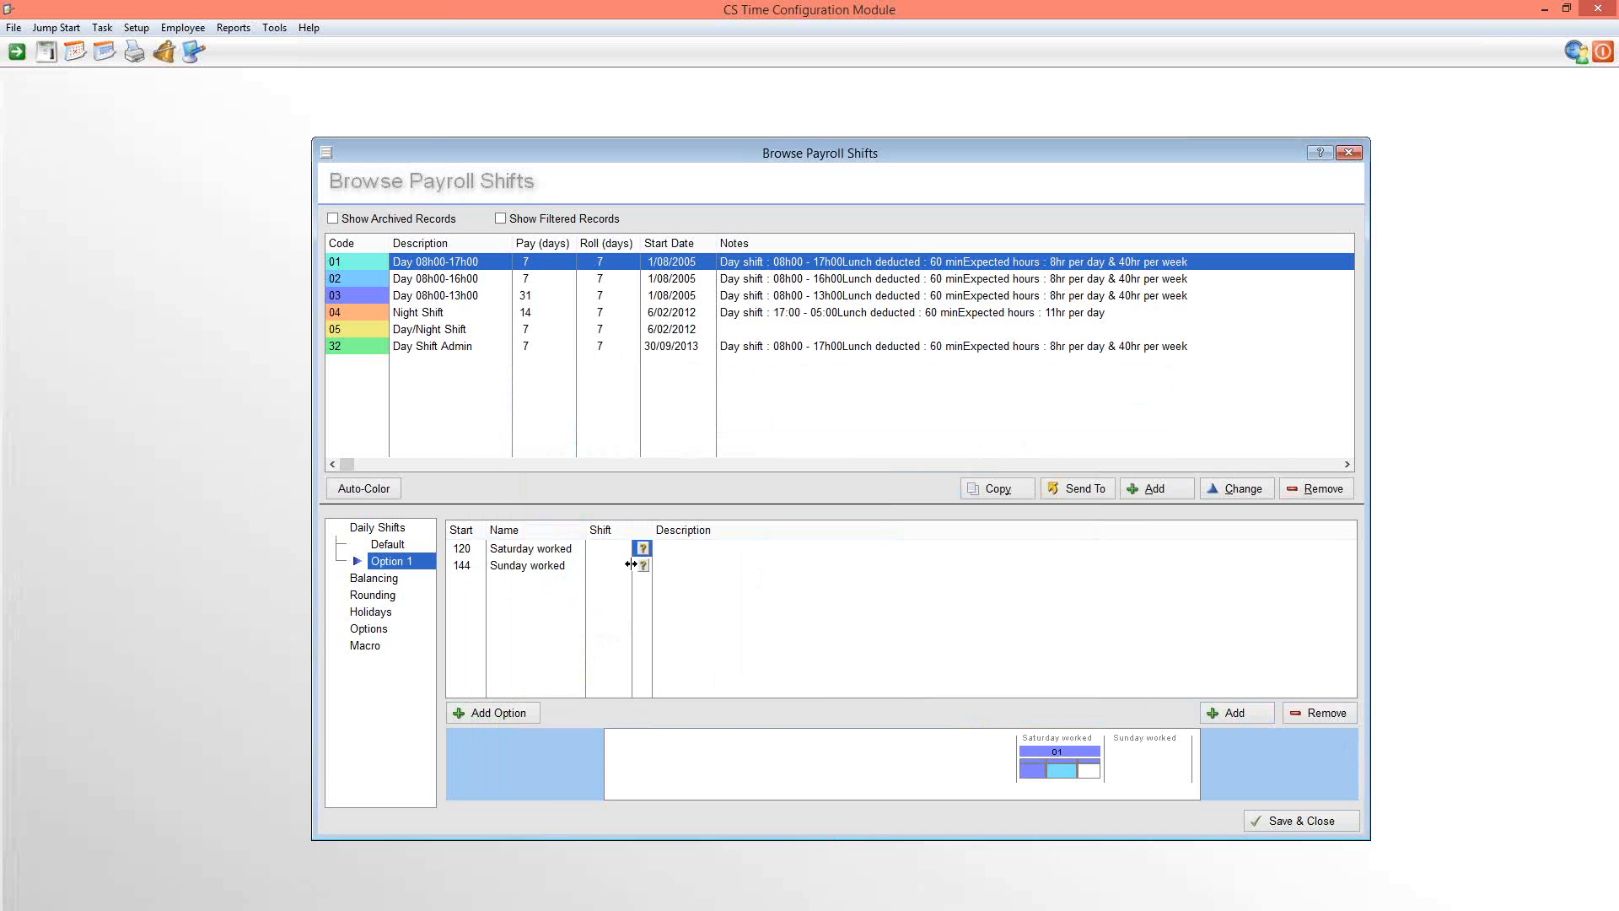
left_click(642, 565)
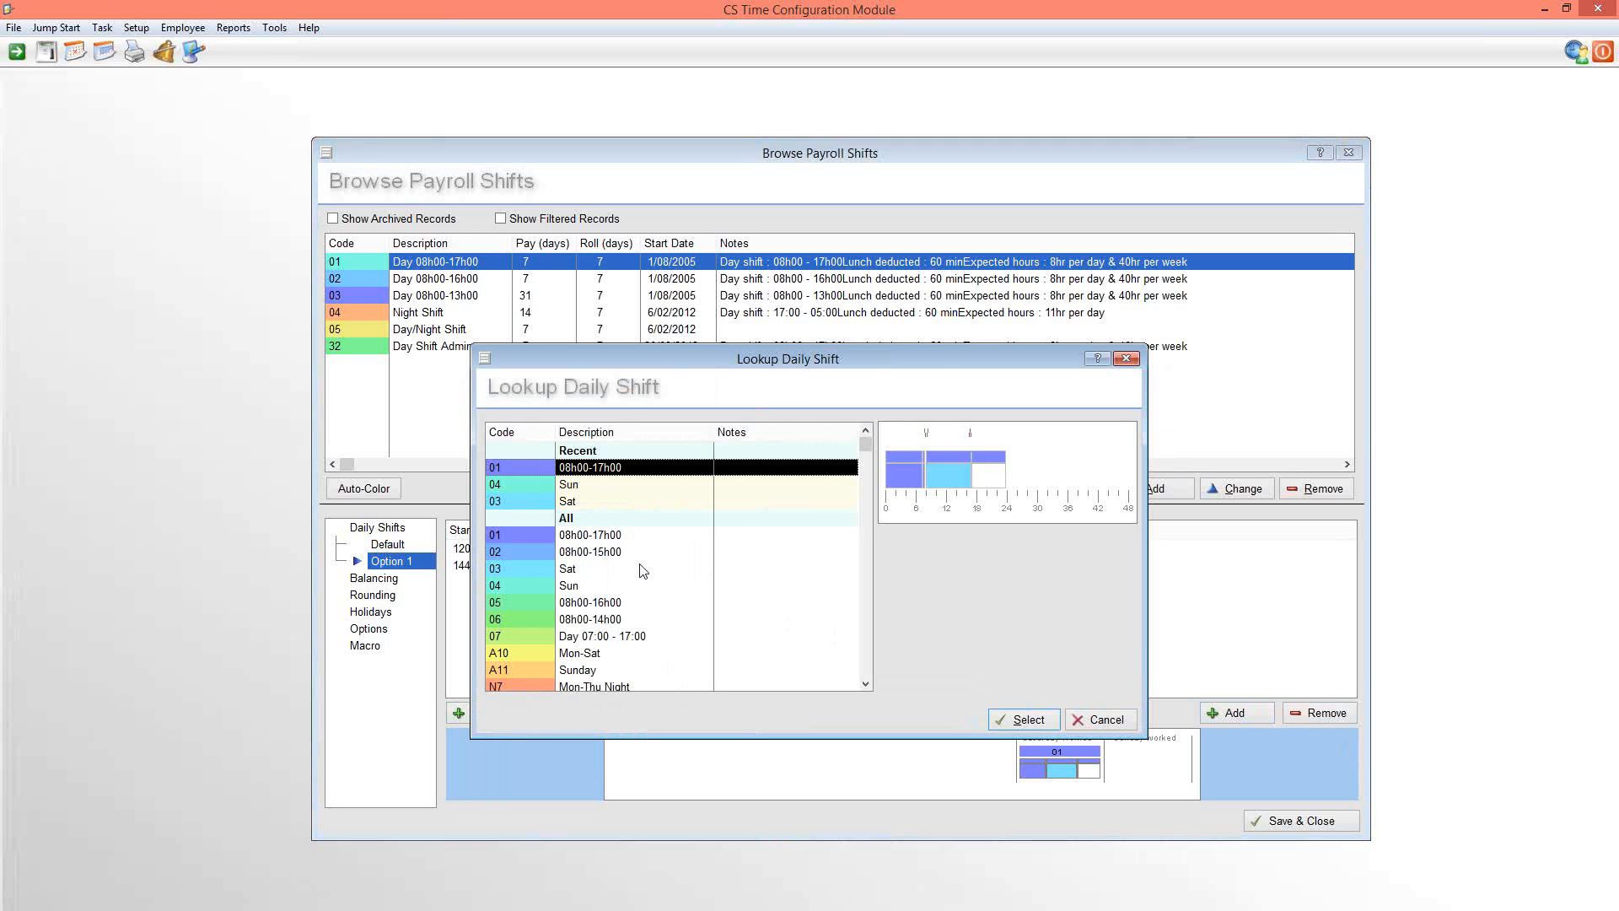
double_click(595, 552)
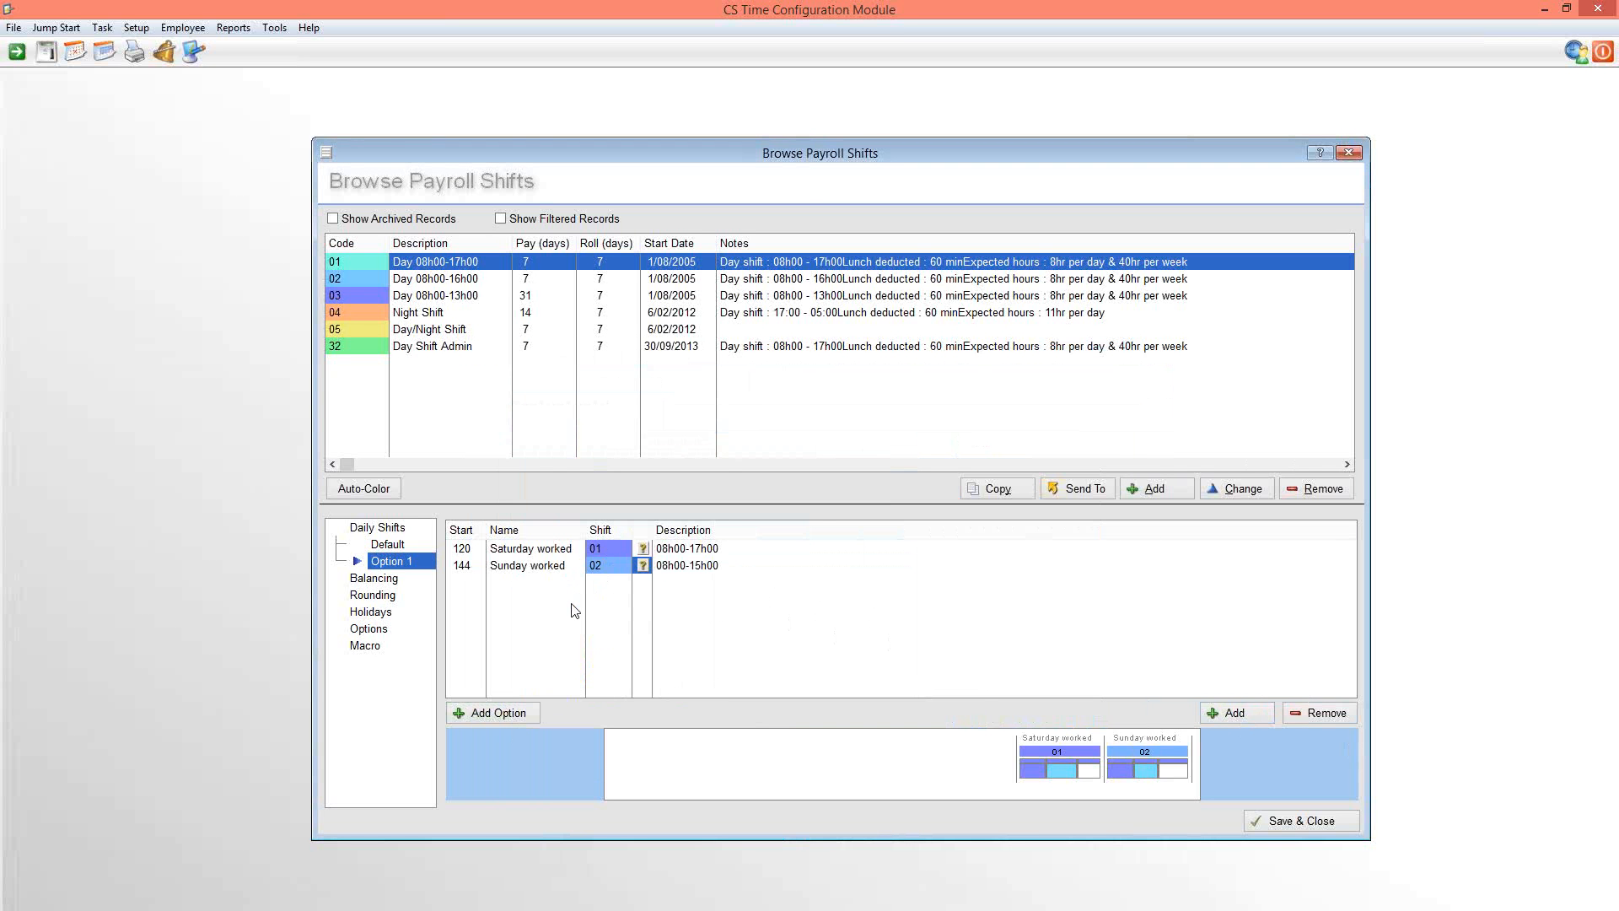
Compare Option 1 with the Default week, and add two more '1 Day' week options to payroll shift 01
left_click(393, 545)
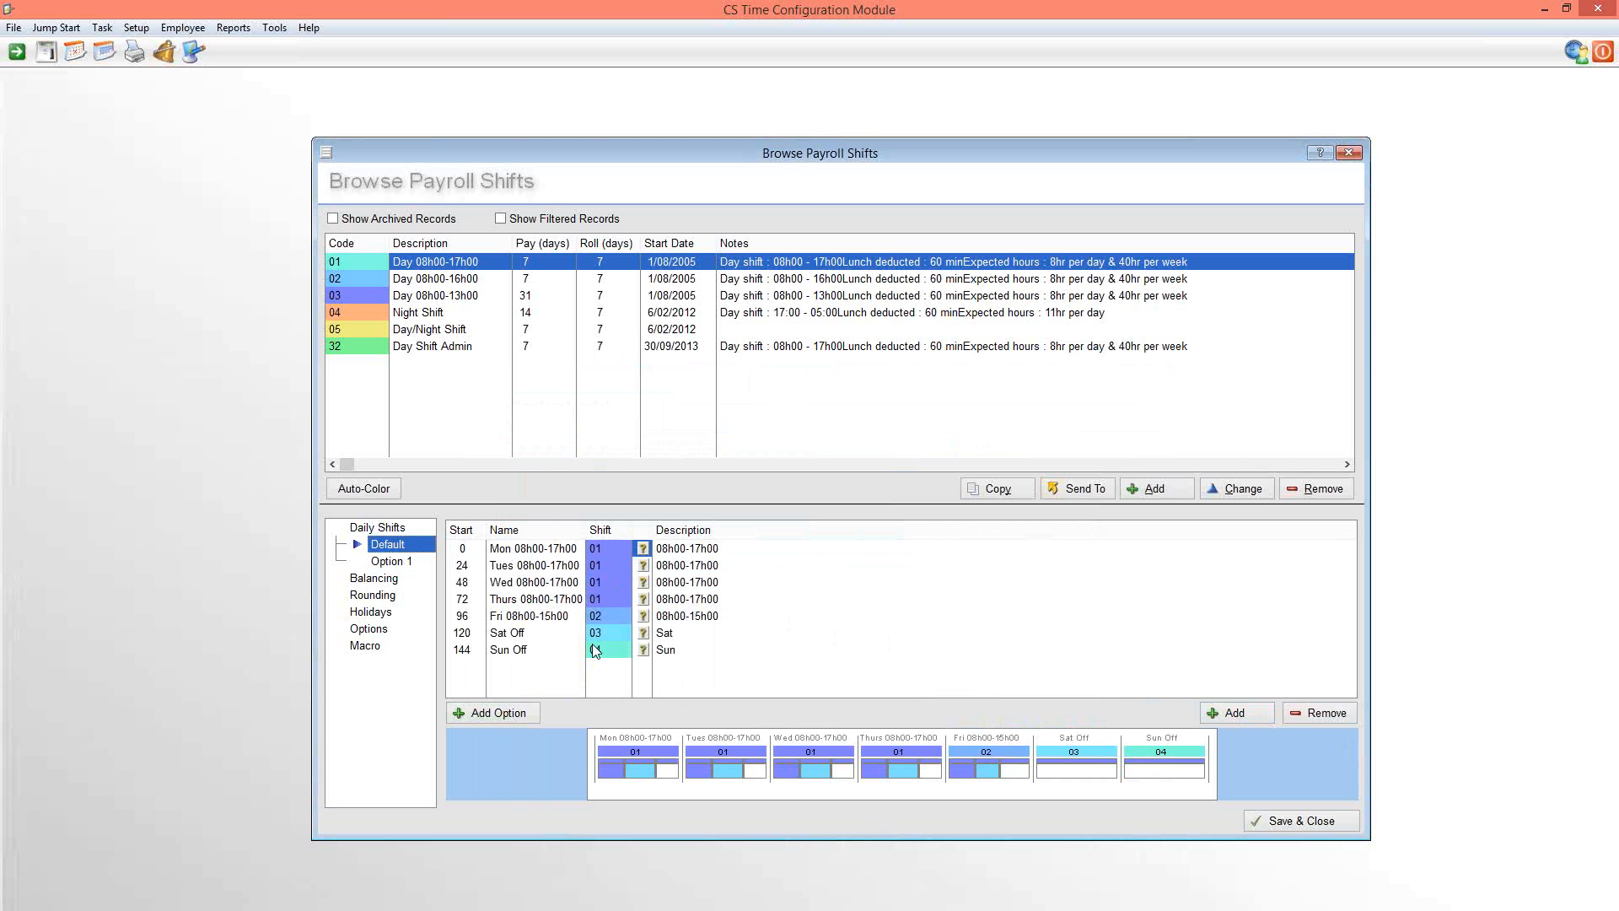
left_click(393, 562)
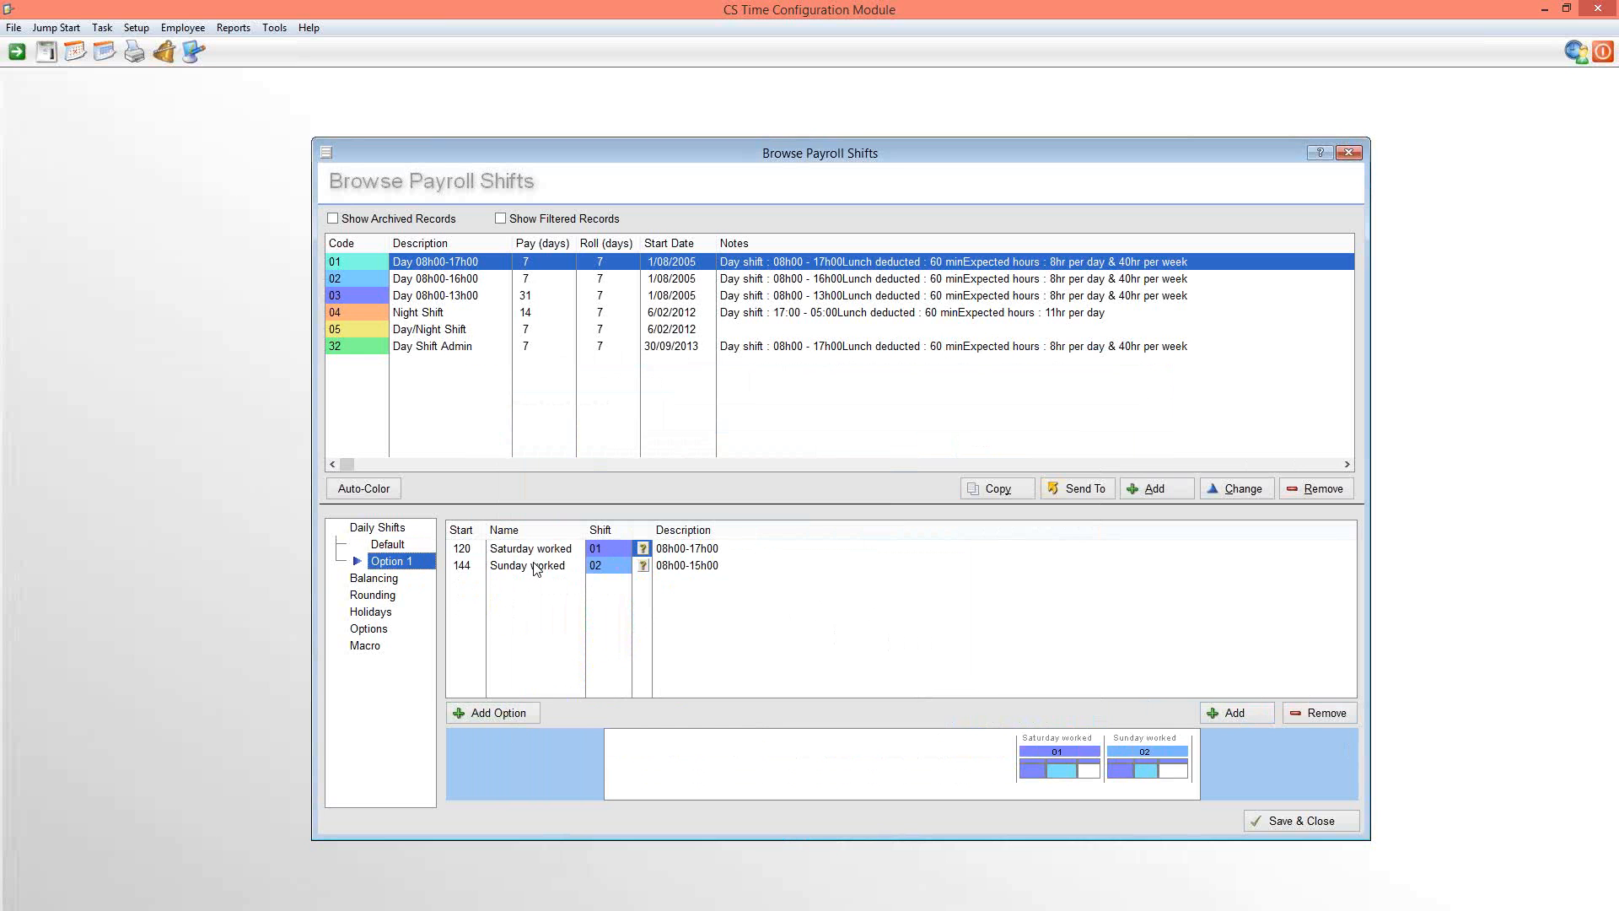
left_click(486, 713)
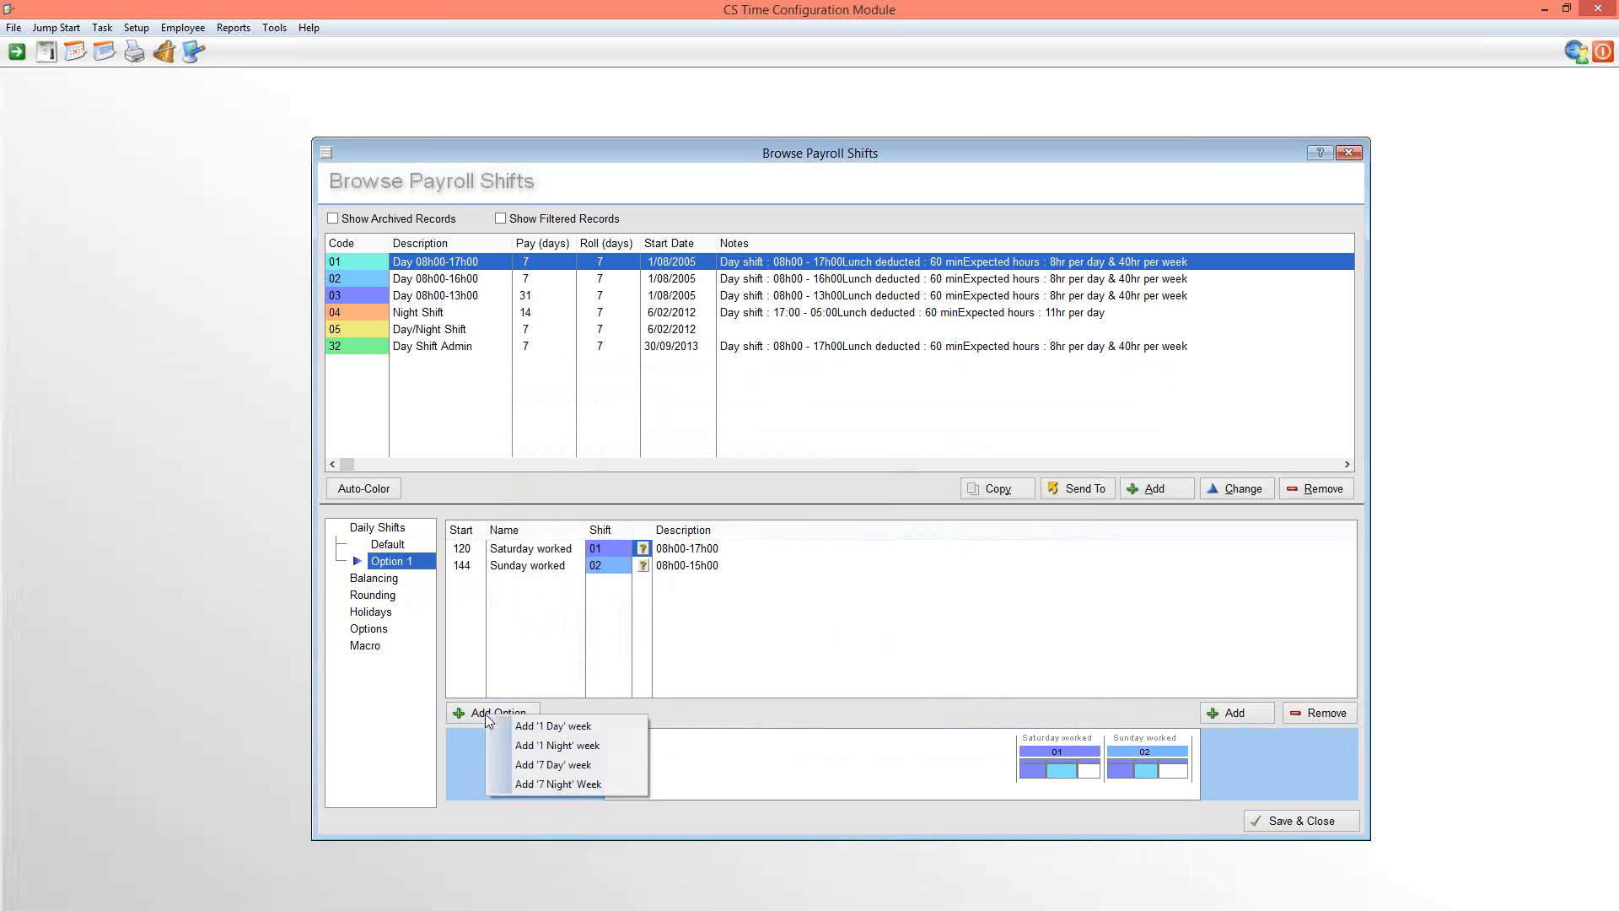
left_click(544, 726)
left_click(498, 713)
left_click(547, 727)
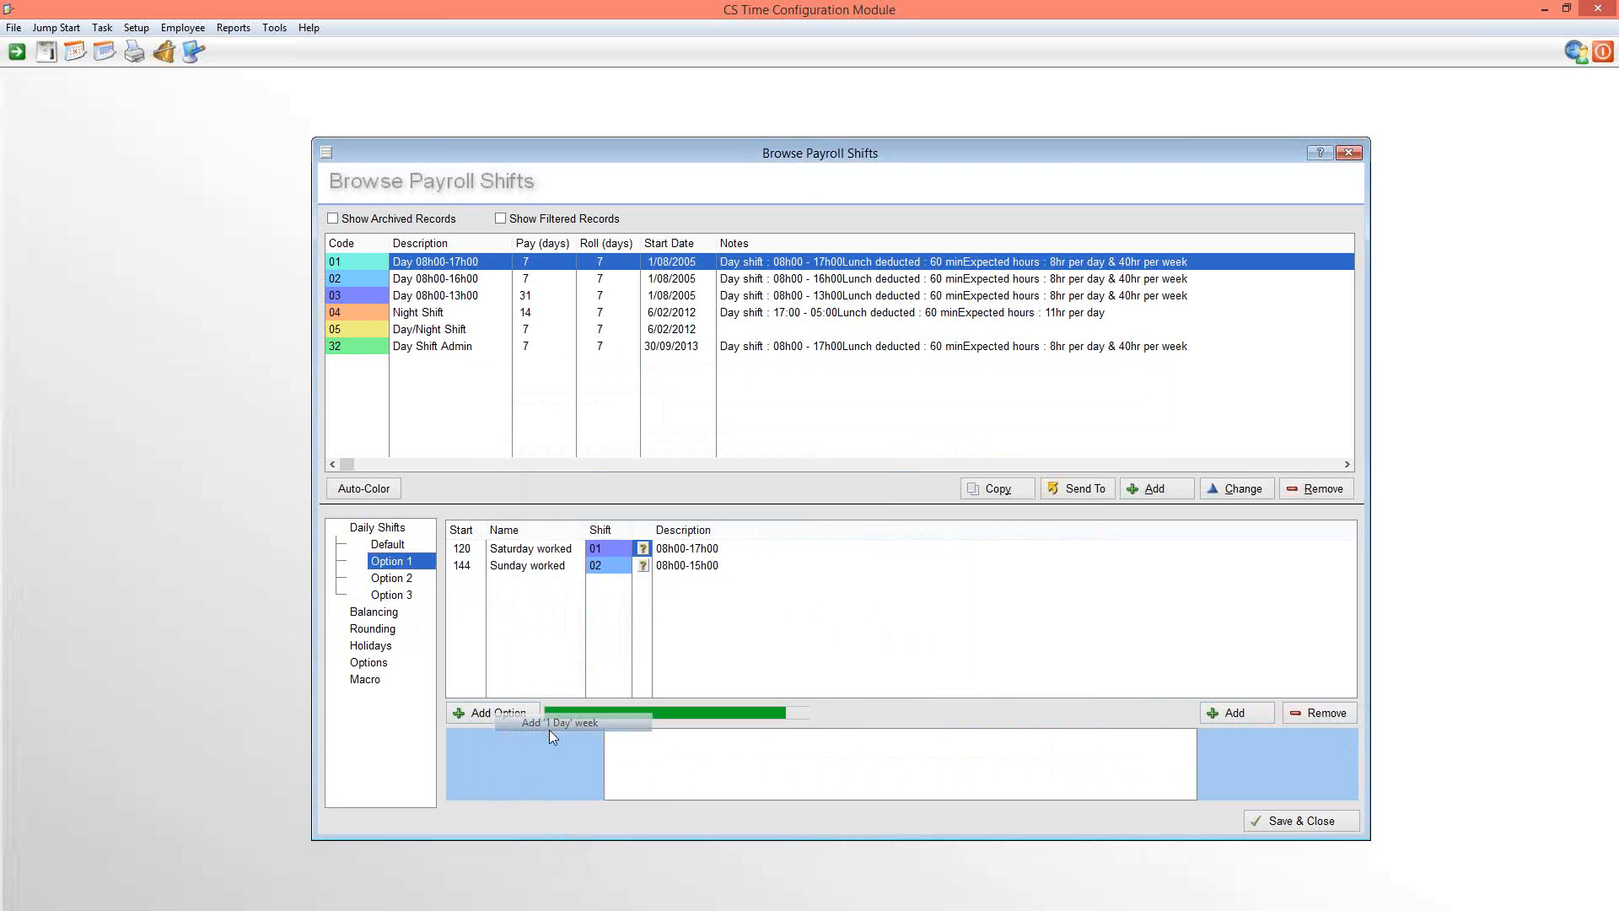